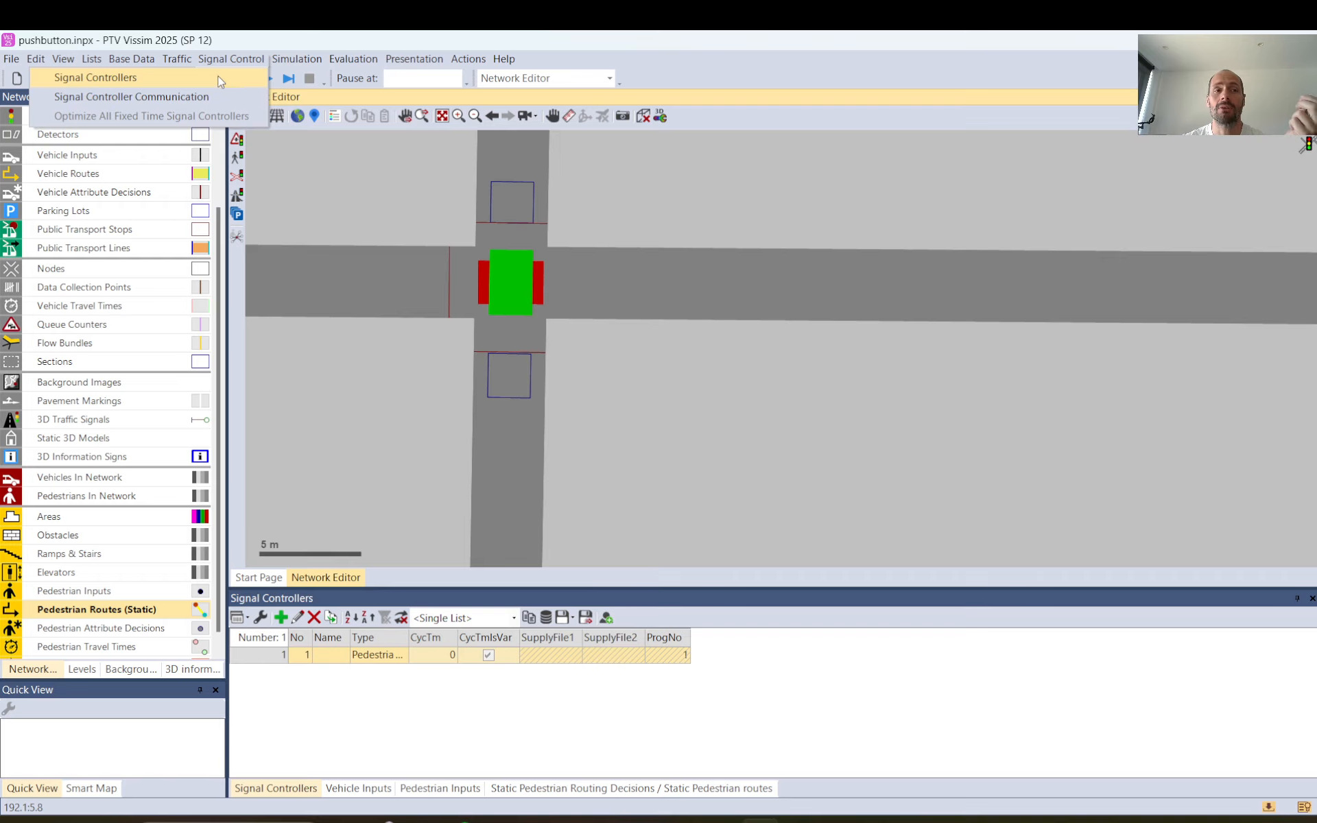
pyautogui.click(220, 81)
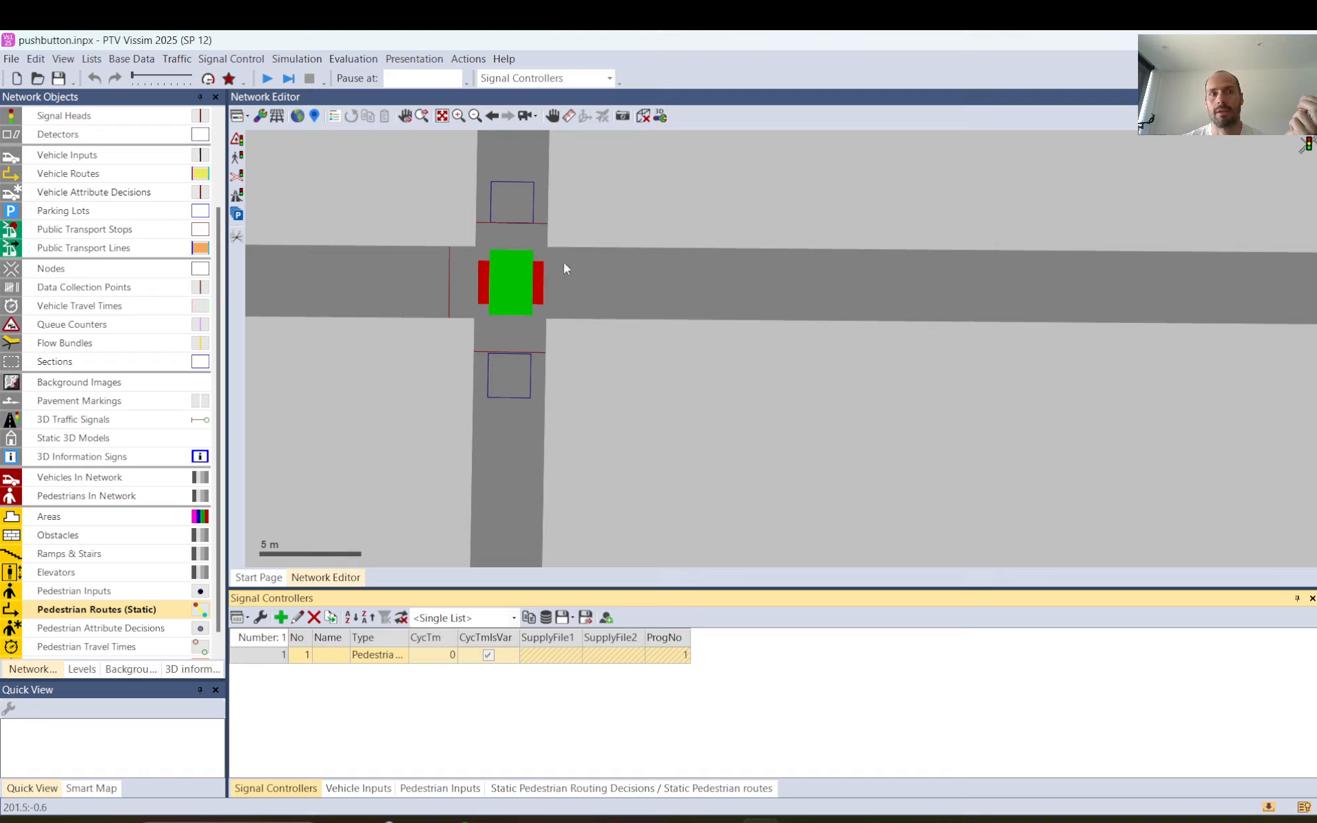
pyautogui.click(280, 617)
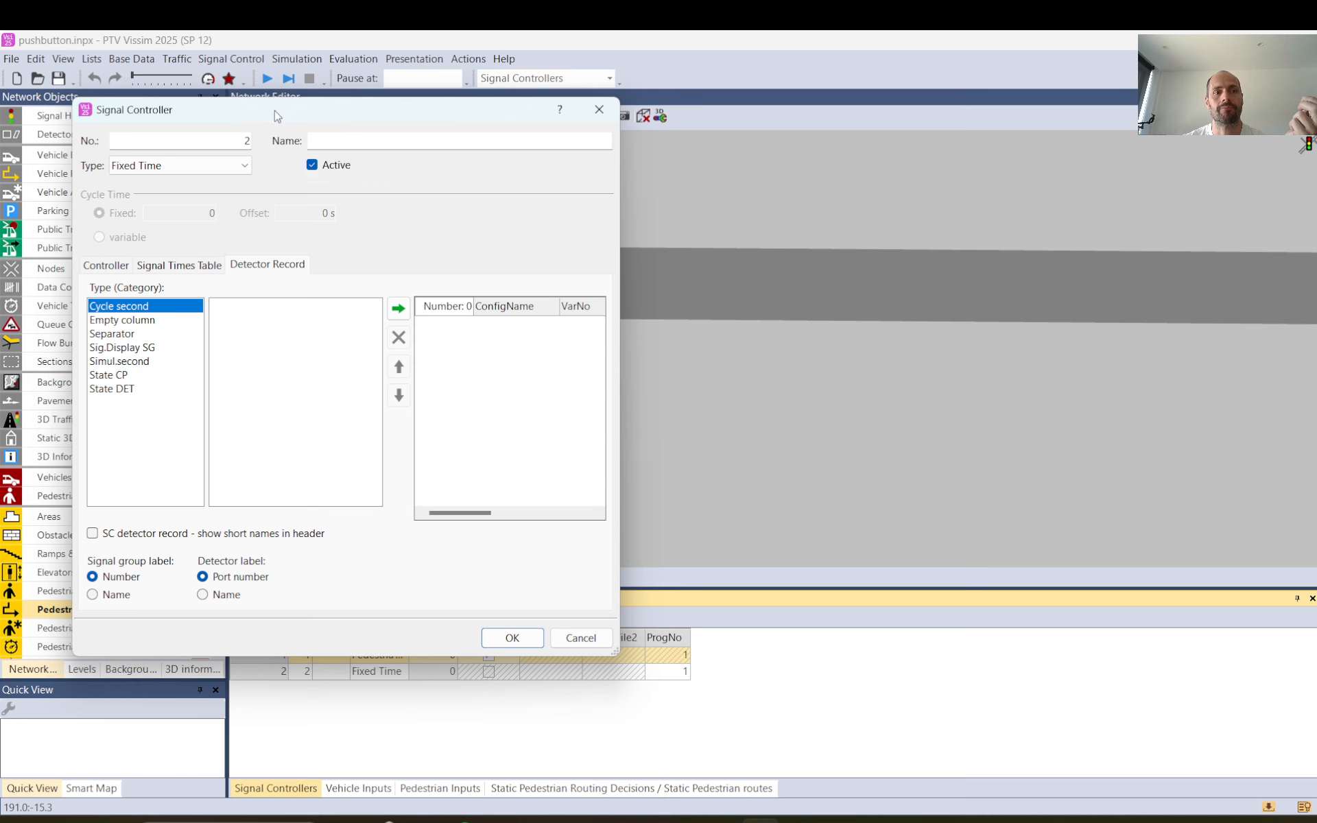
pyautogui.moveTo(281, 118); pyautogui.dragTo(891, 137)
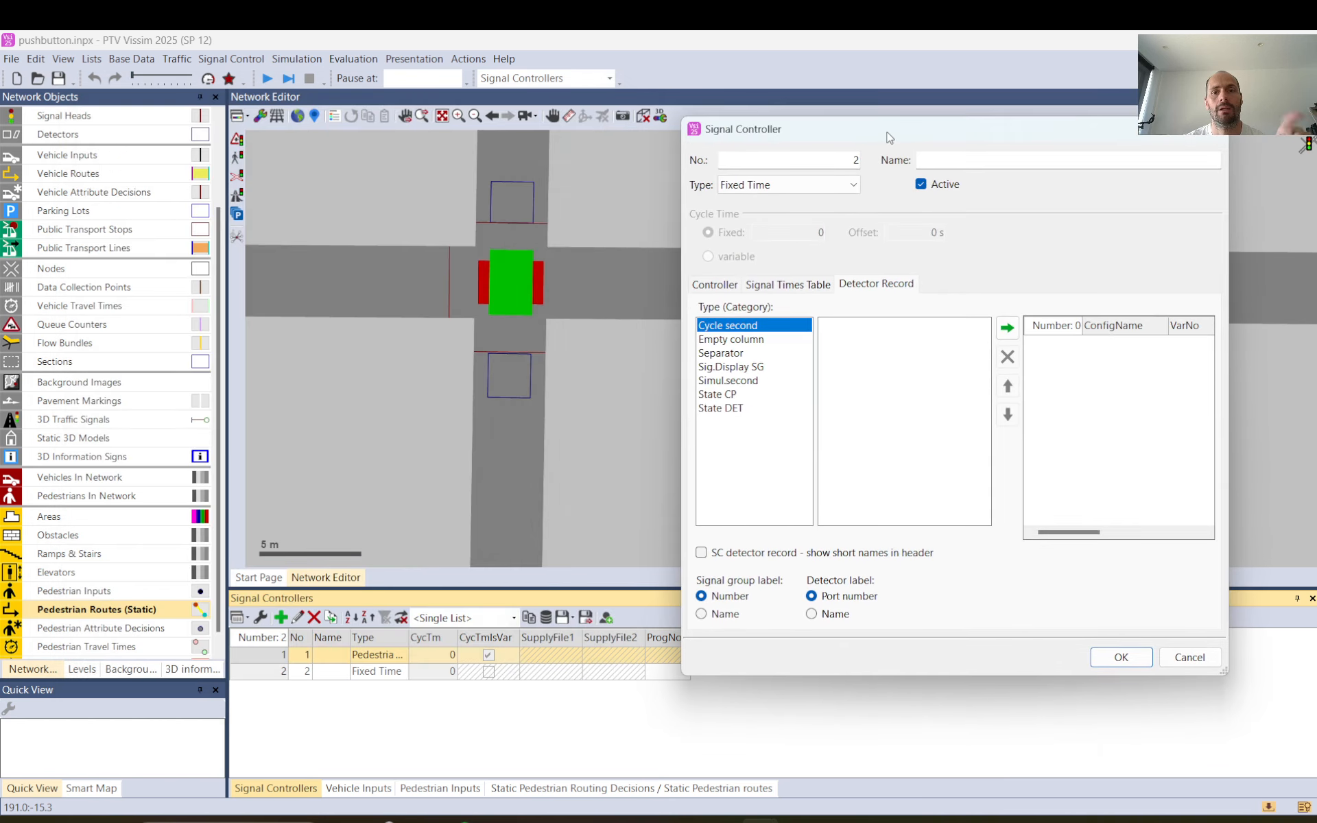
pyautogui.click(854, 185)
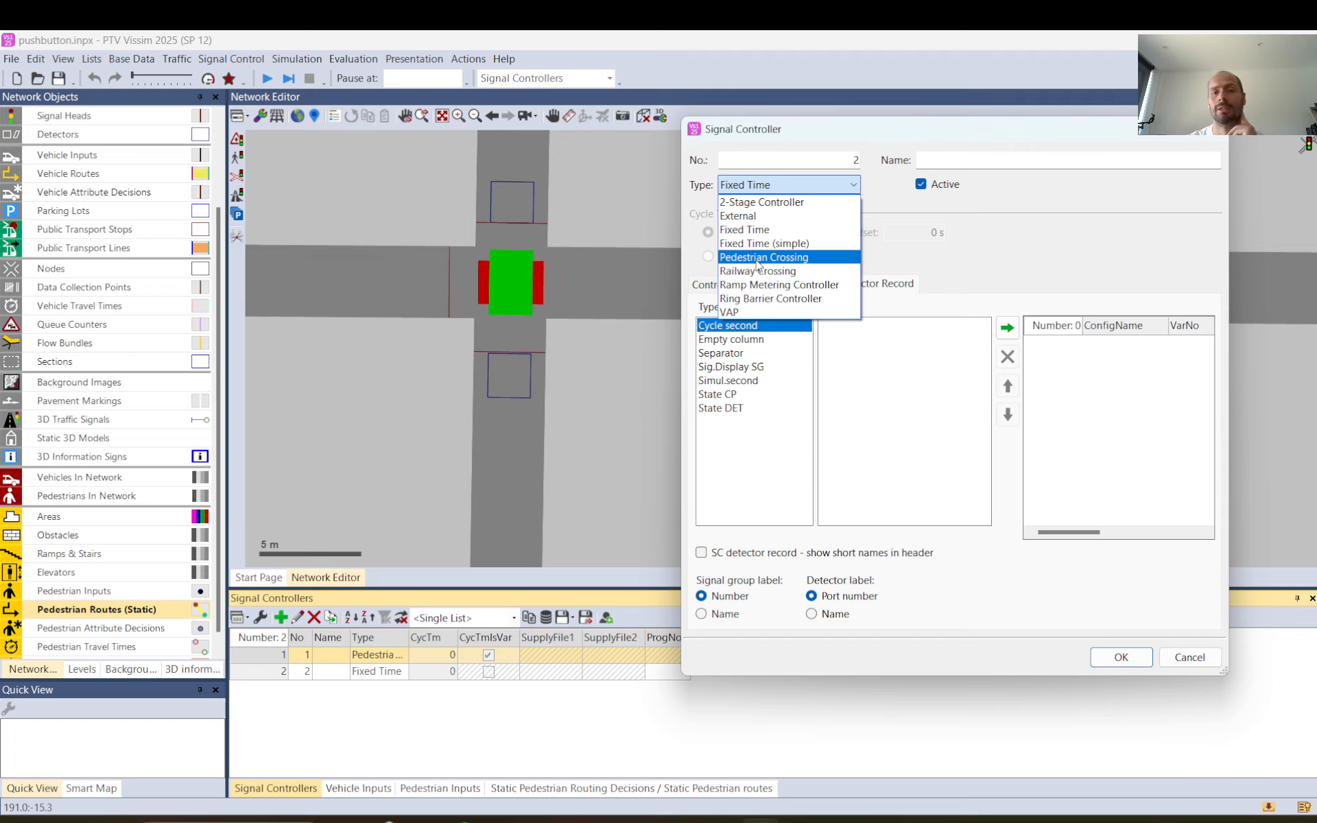
pyautogui.click(1211, 661)
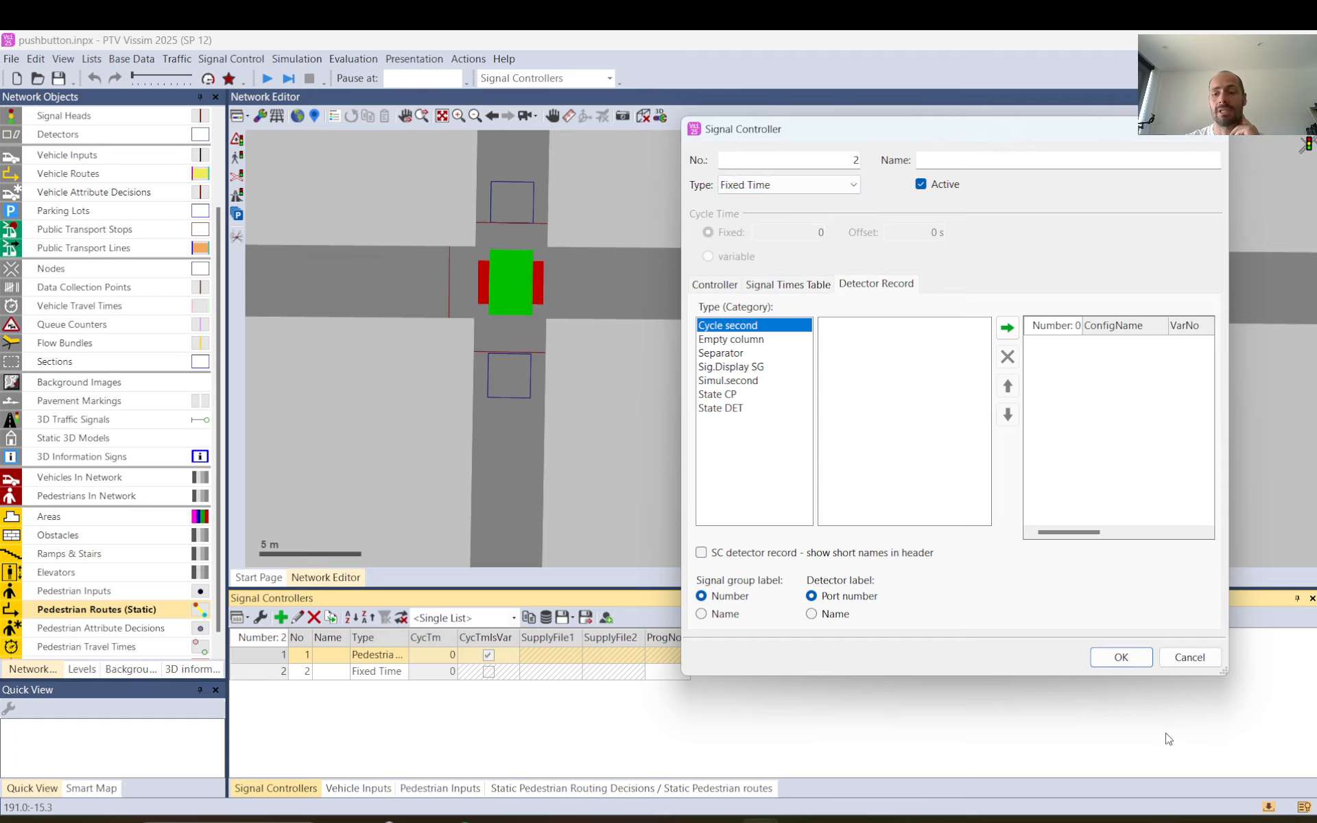
pyautogui.click(1194, 657)
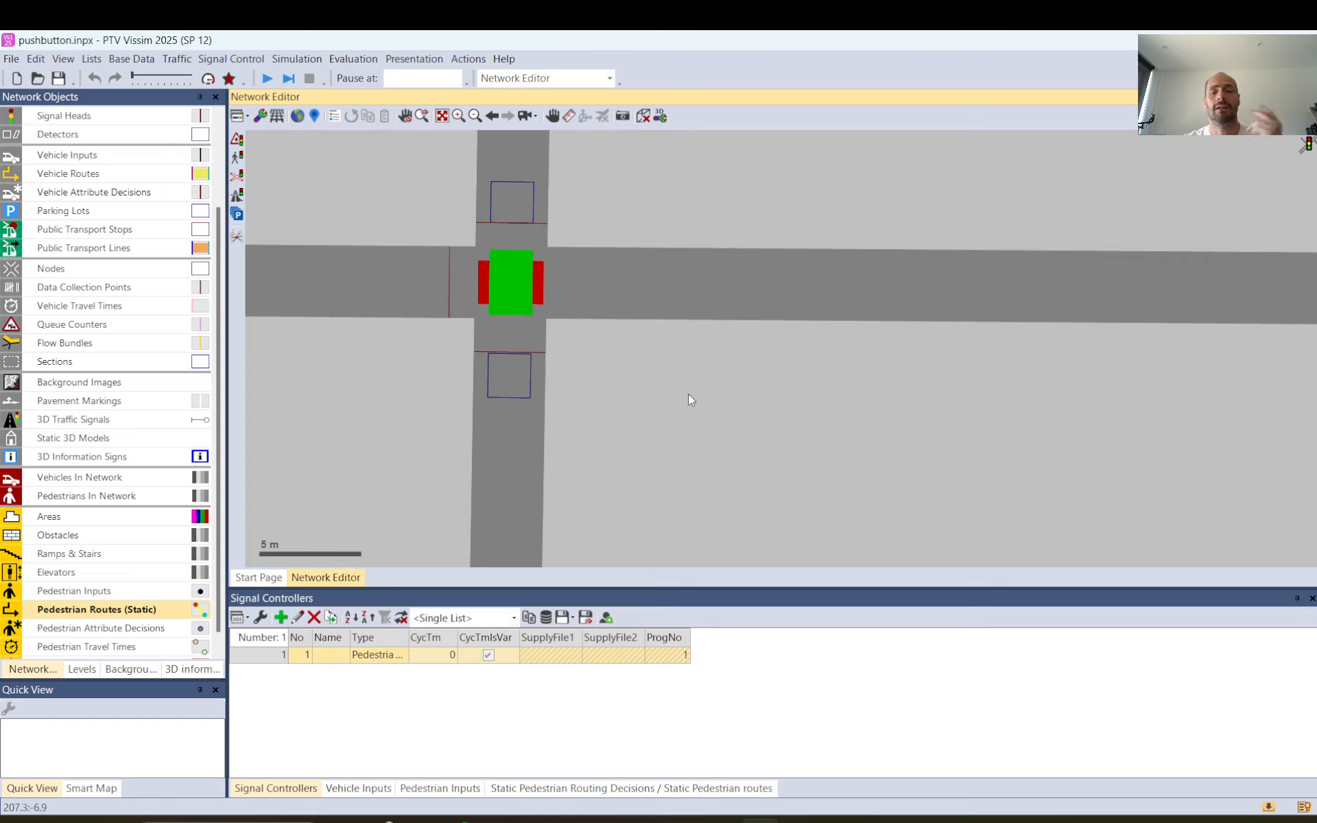
# Draw a four-cornered polygonal pedestrian area north of the road, east of the existing crossing's area, keeping the Pedestrian area gray display type.
pyautogui.scroll(-2, 688, 394)
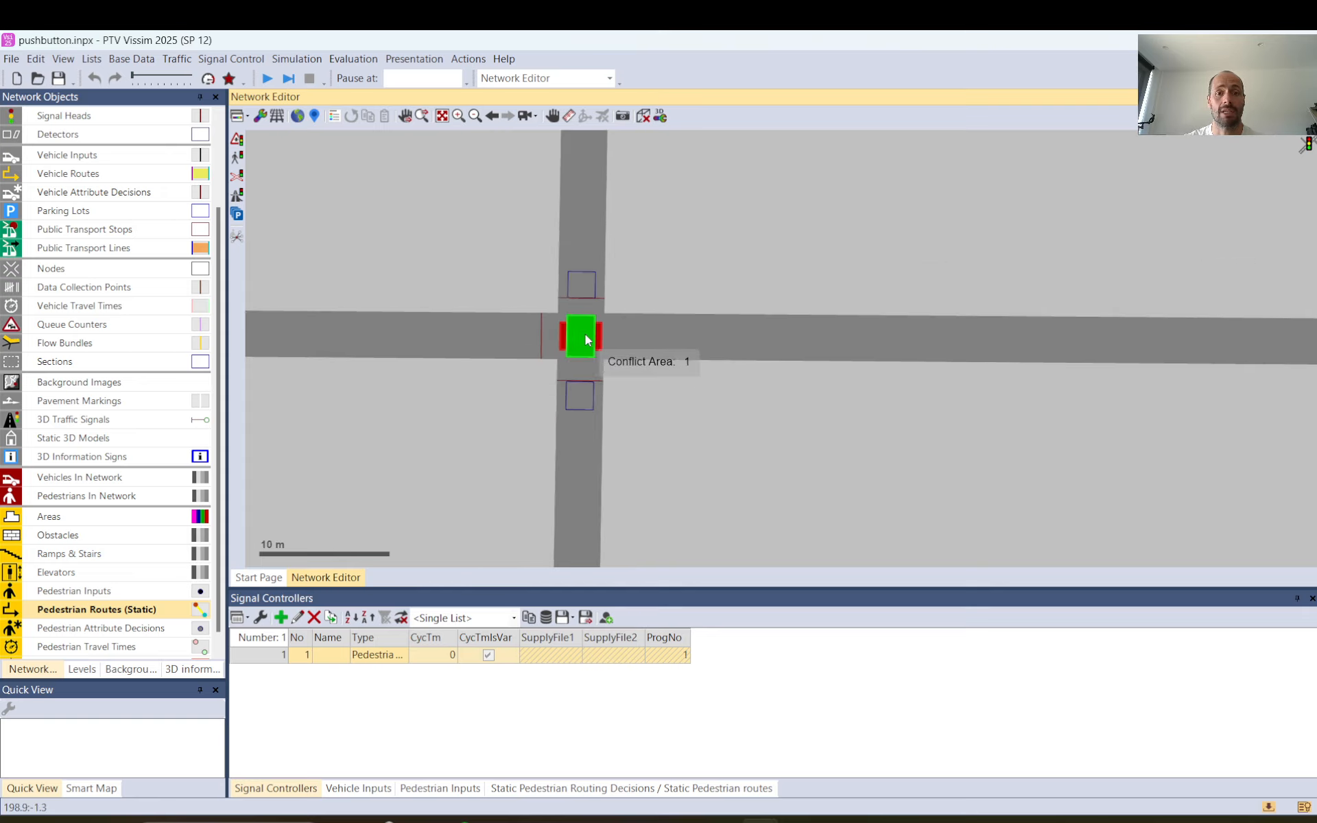
pyautogui.scroll(-2, 642, 389)
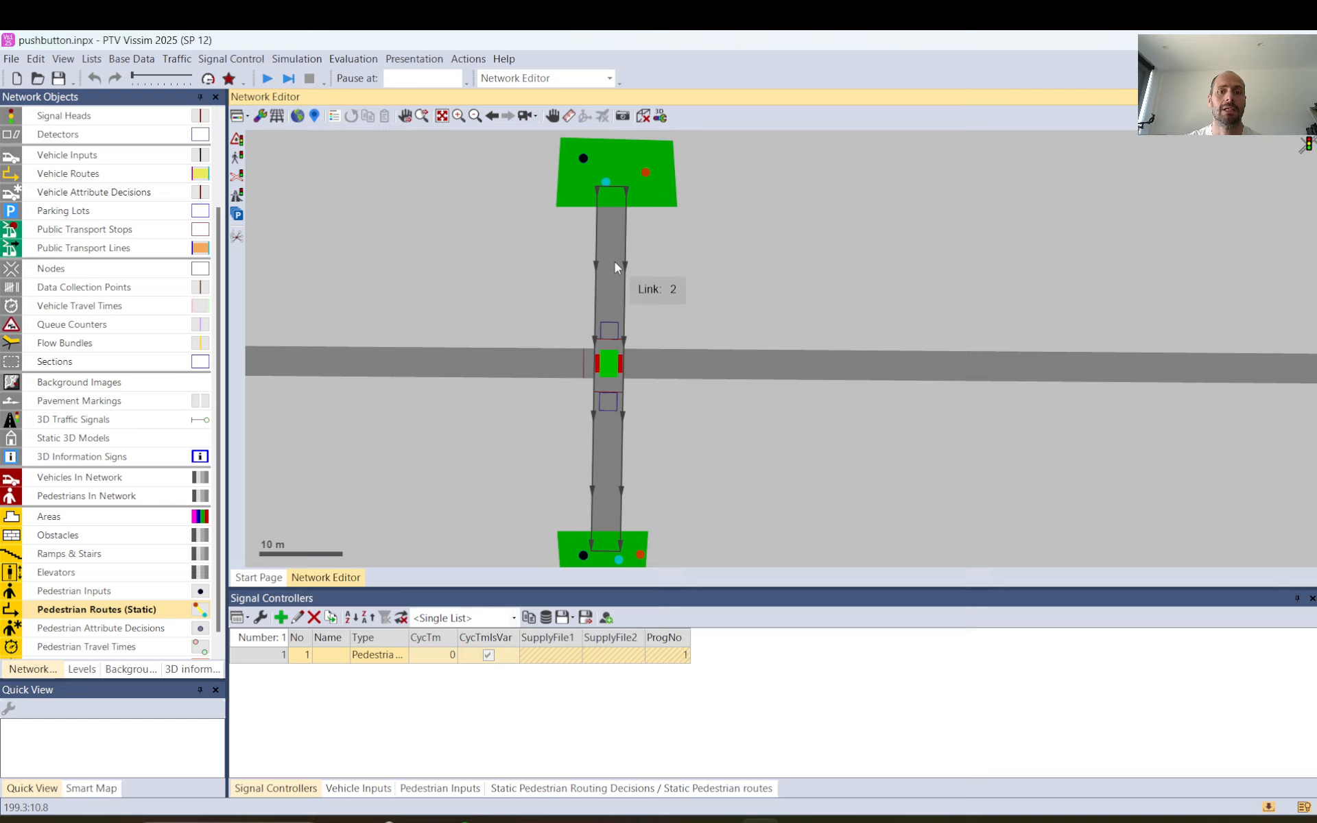
pyautogui.click(661, 195)
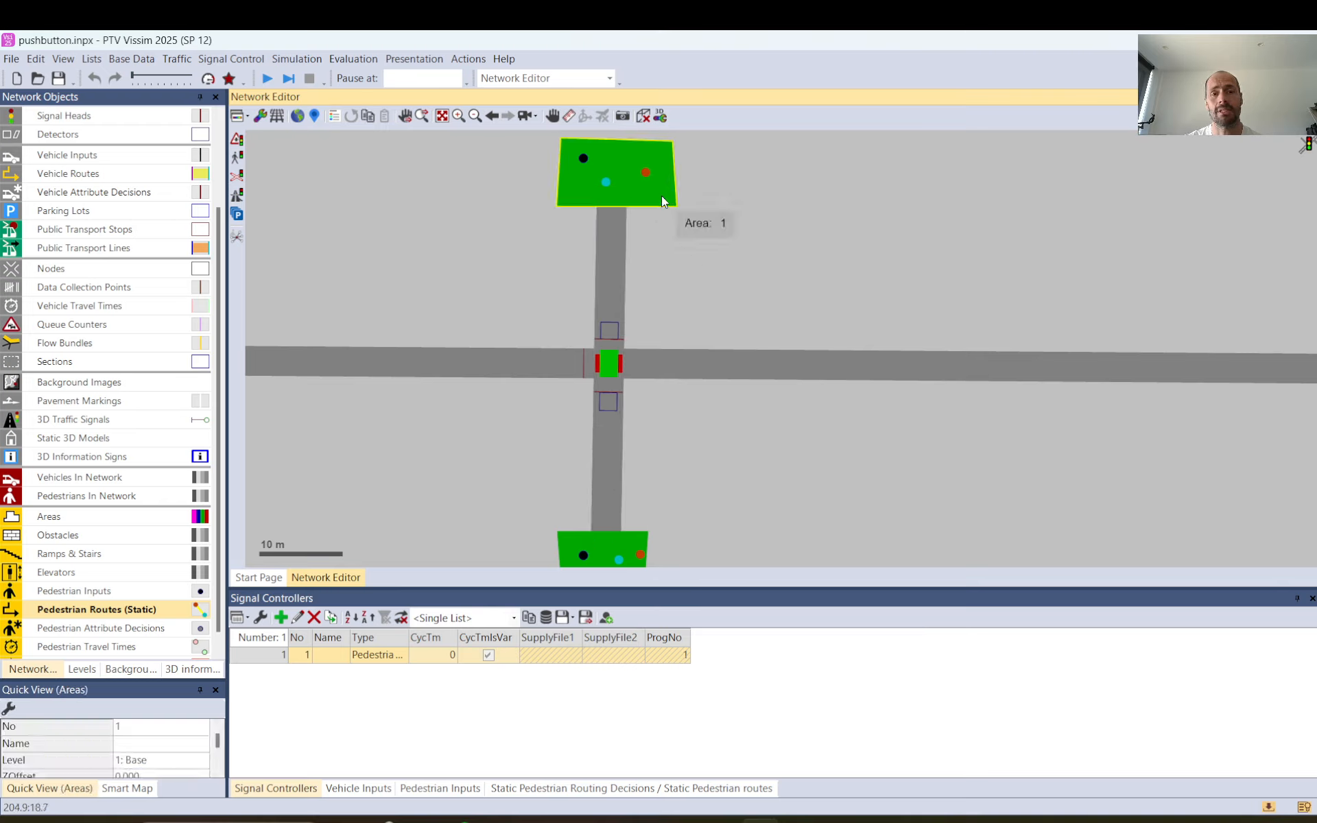
pyautogui.click(638, 547)
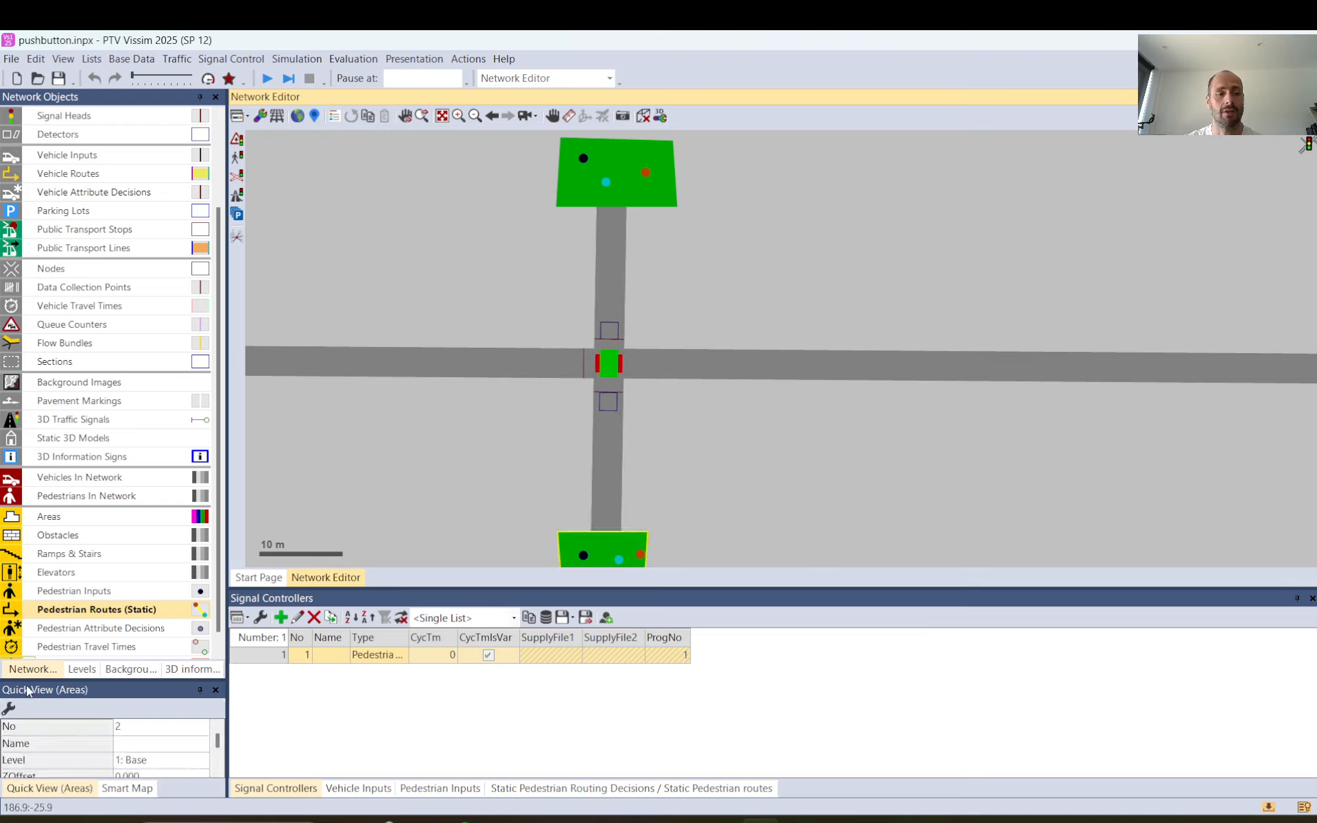
pyautogui.click(72, 521)
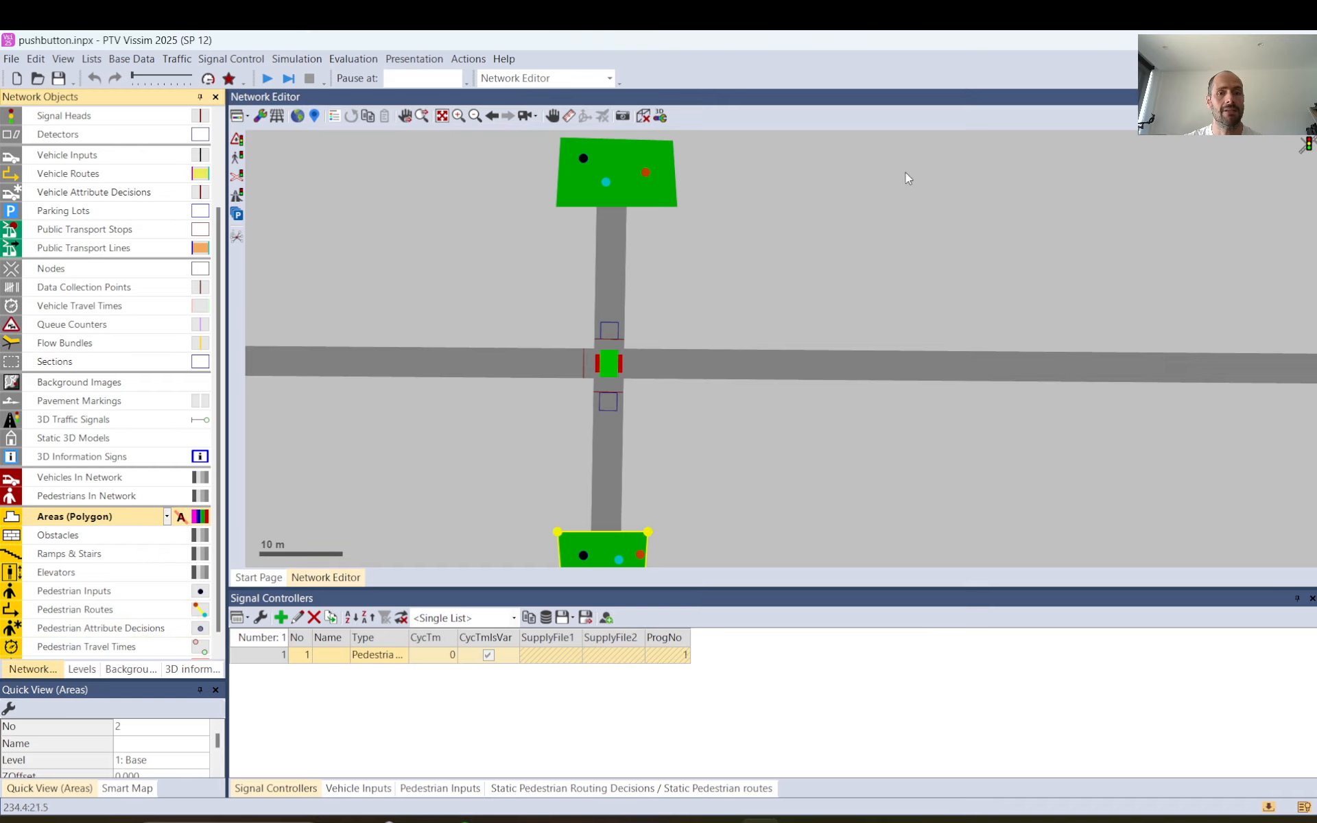
pyautogui.rightClick(771, 159)
pyautogui.click(773, 218)
pyautogui.click(886, 206)
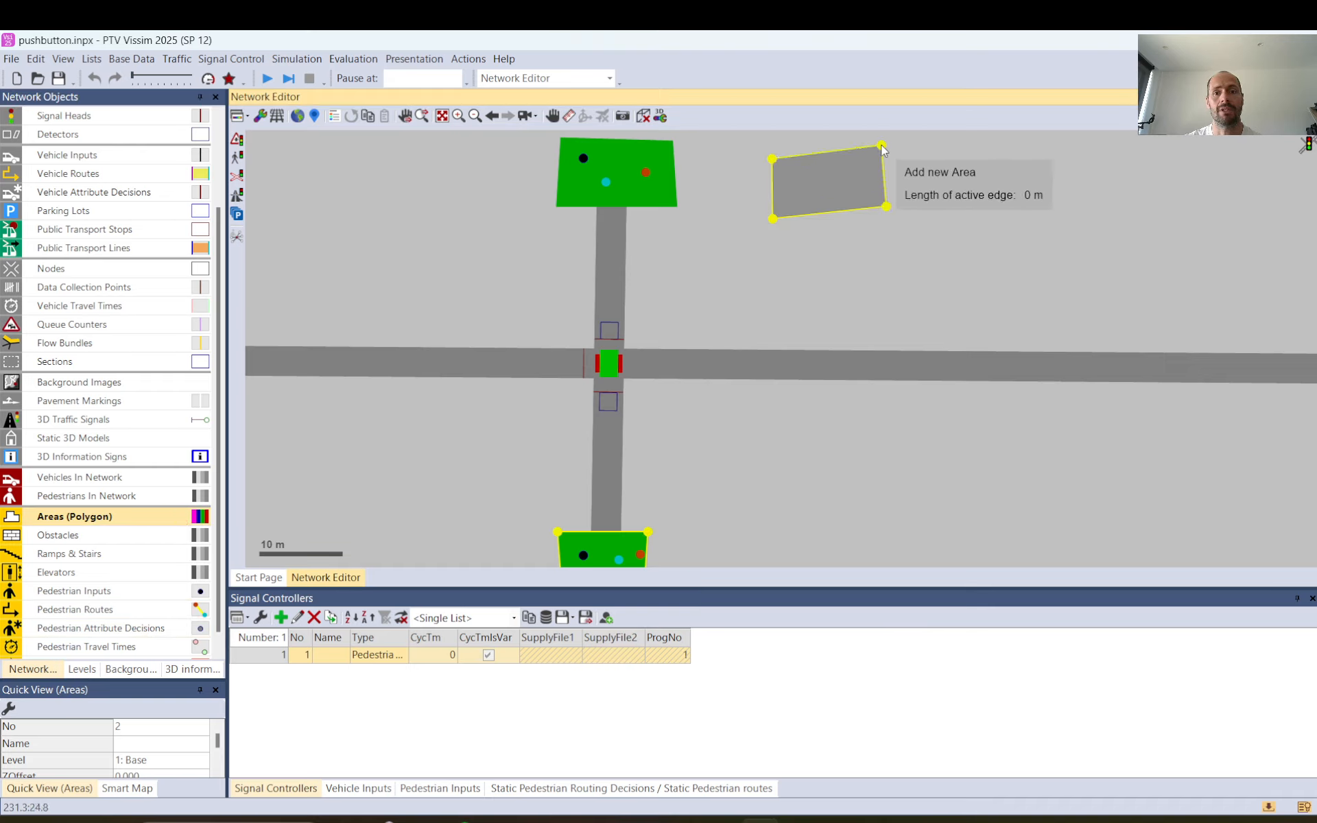
pyautogui.doubleClick(881, 145)
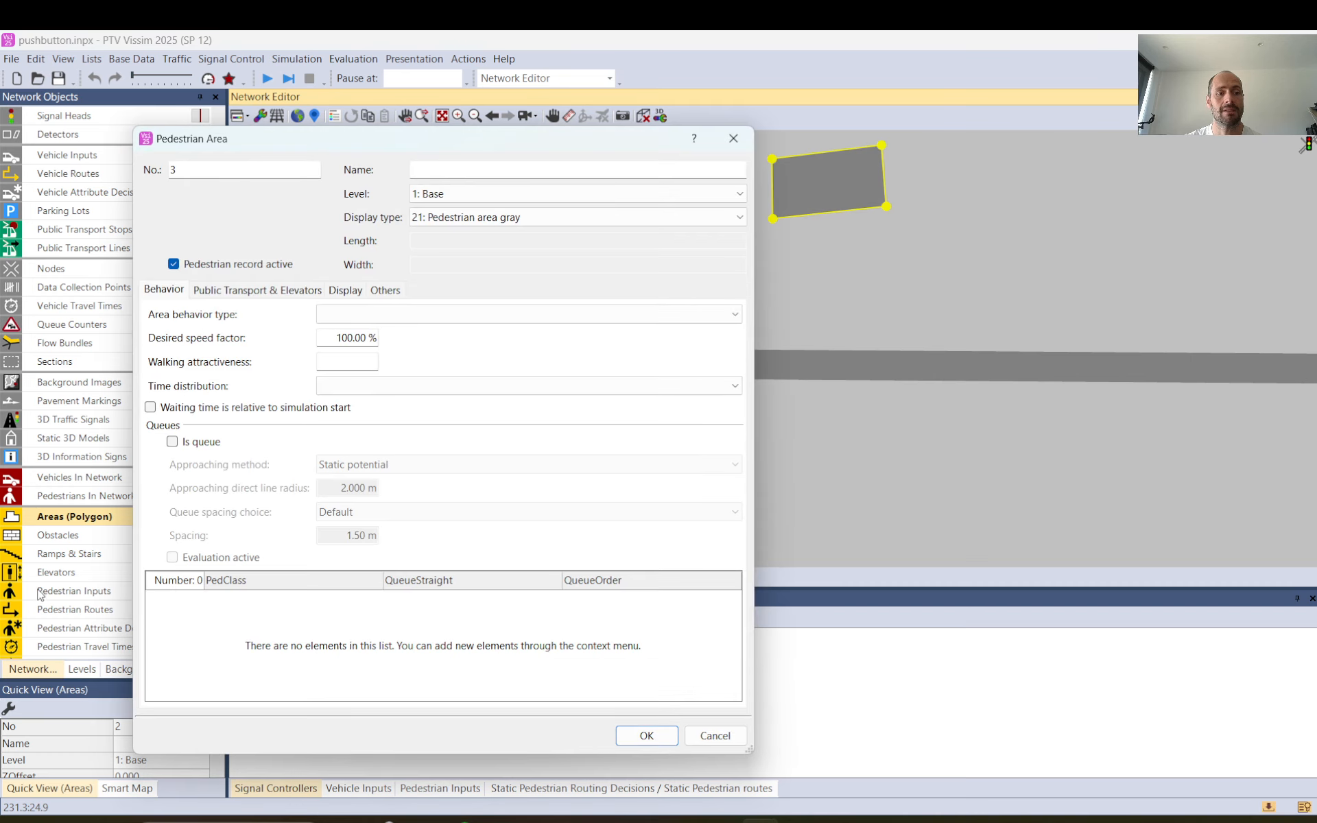
pyautogui.click(647, 736)
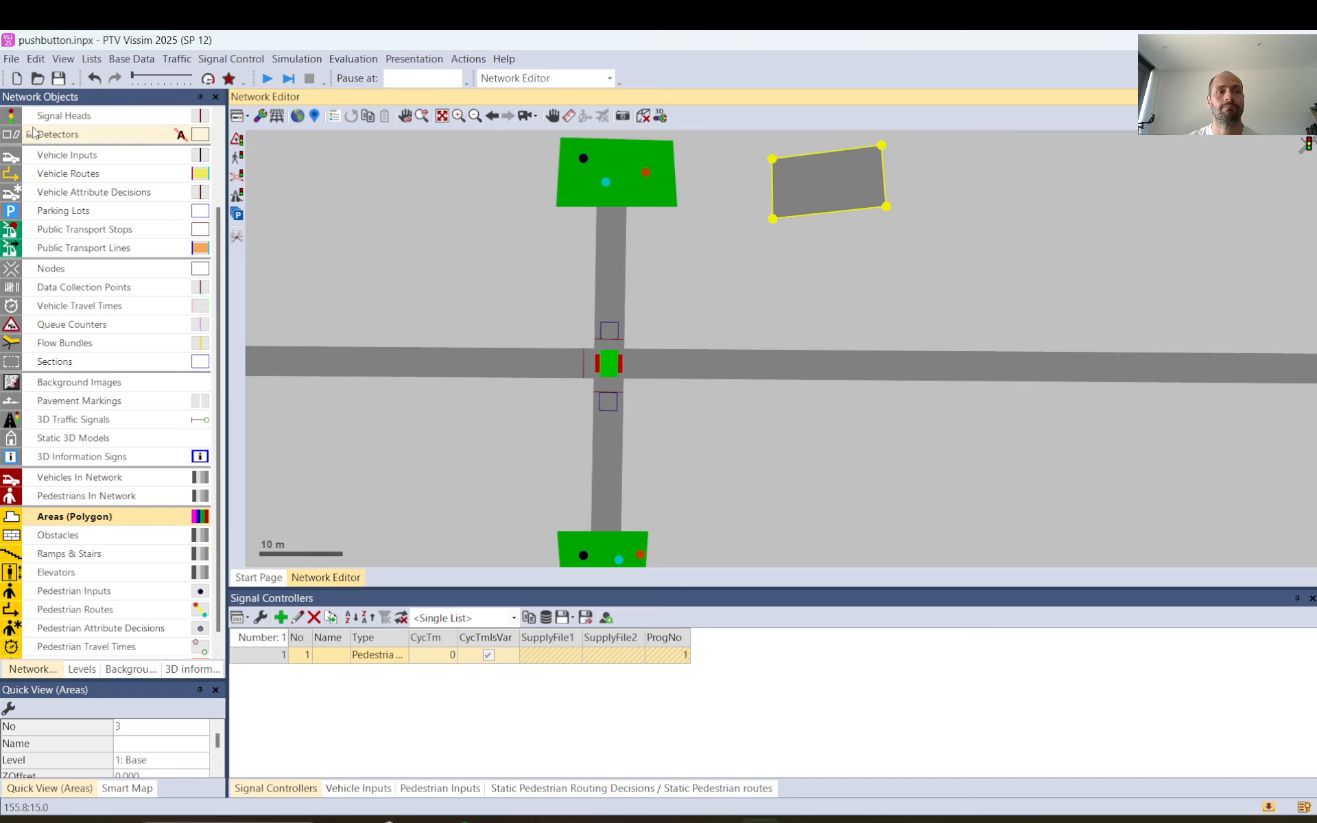
# Duplicate the new pedestrian area and place the copy directly opposite it, south of the road.
pyautogui.scroll(2, 74, 137)
pyautogui.click(74, 115)
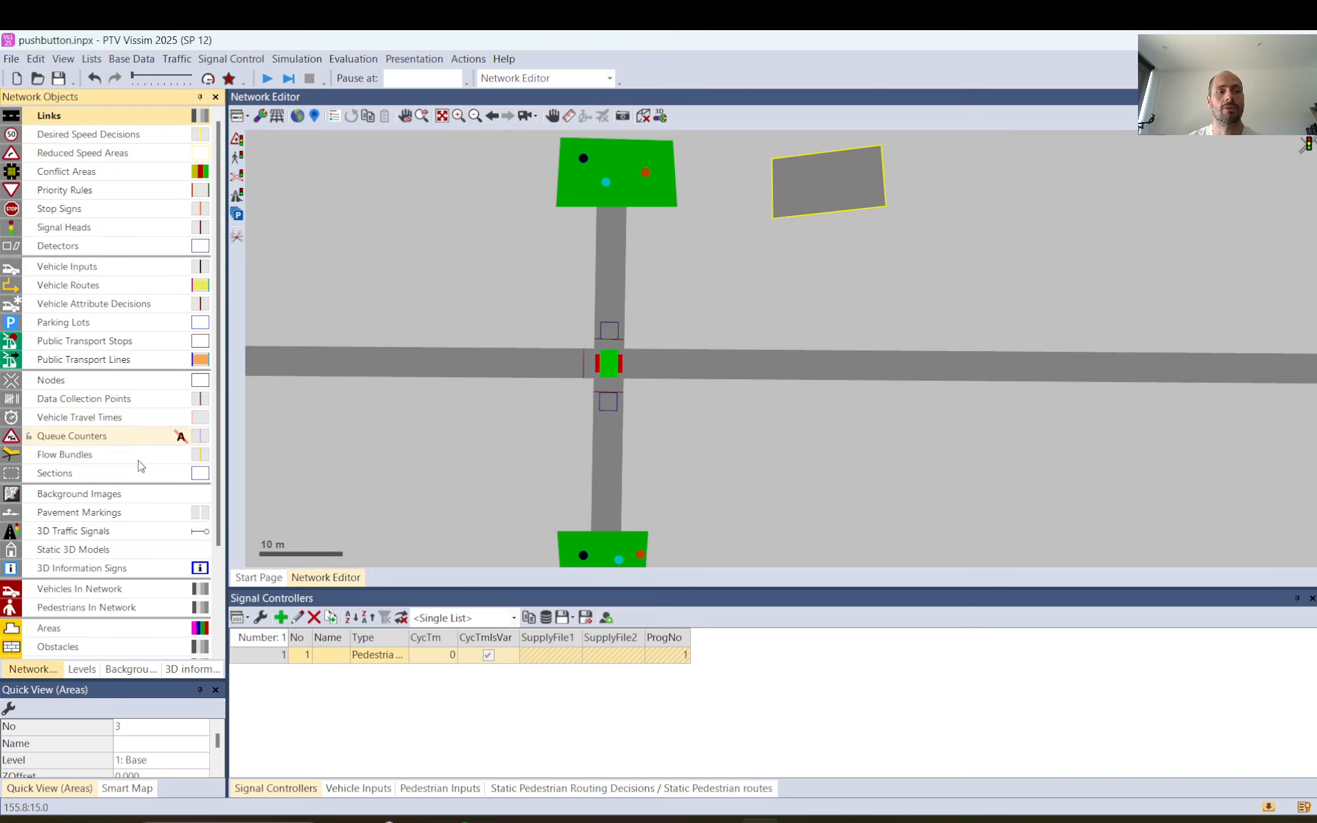
pyautogui.rightClick(801, 187)
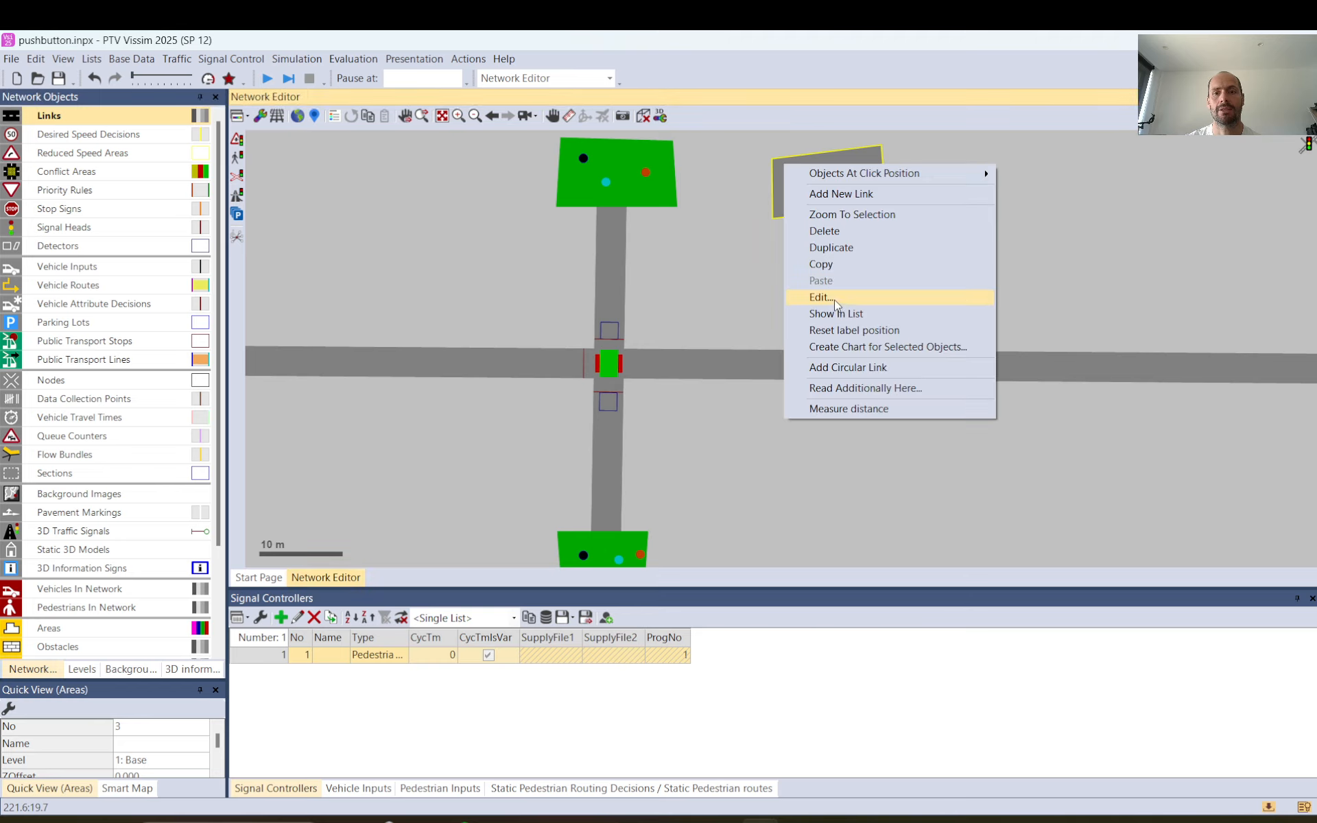
pyautogui.click(835, 243)
pyautogui.click(817, 526)
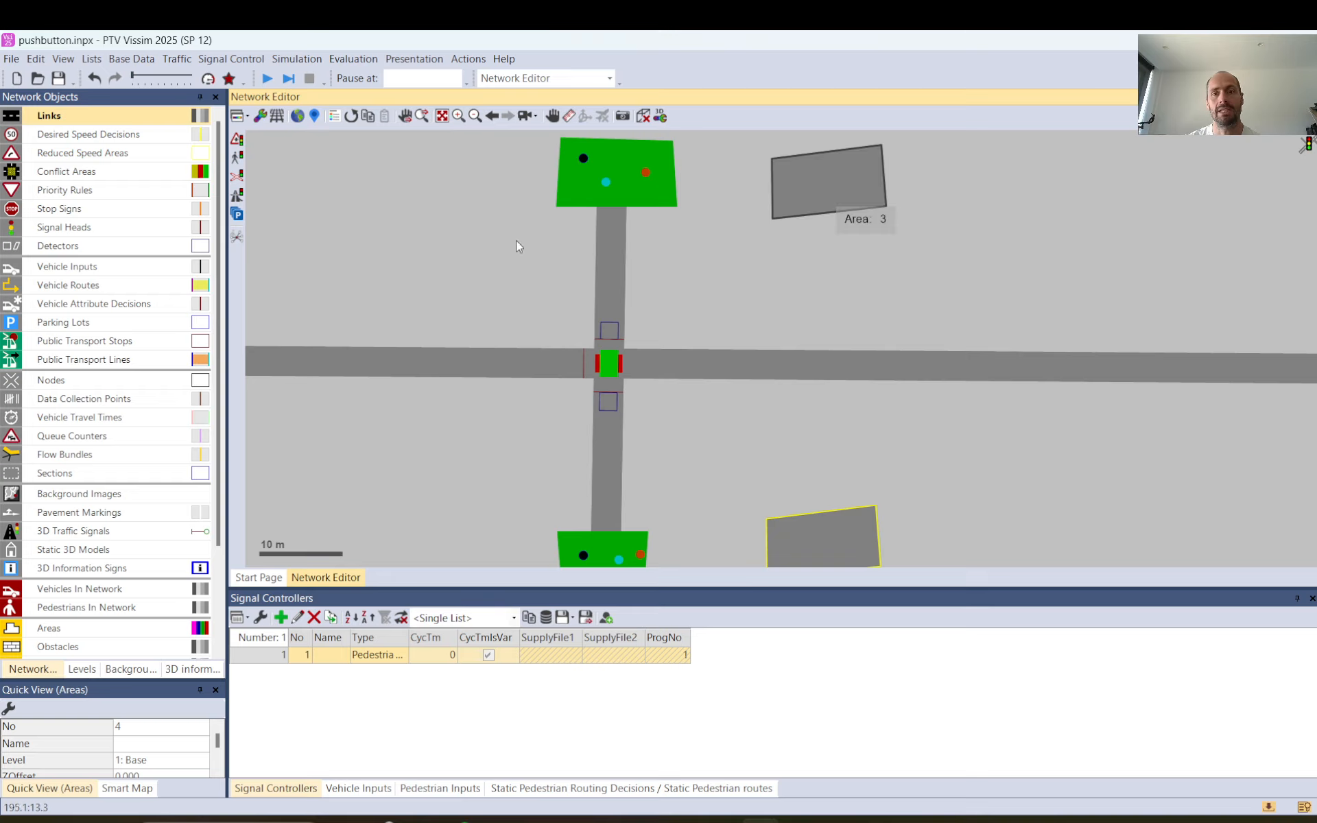
# Draw a link about 40.6 m long across the road between the two new areas and define it as a pedestrian area.
pyautogui.click(69, 115)
pyautogui.moveTo(819, 194); pyautogui.dragTo(816, 533)
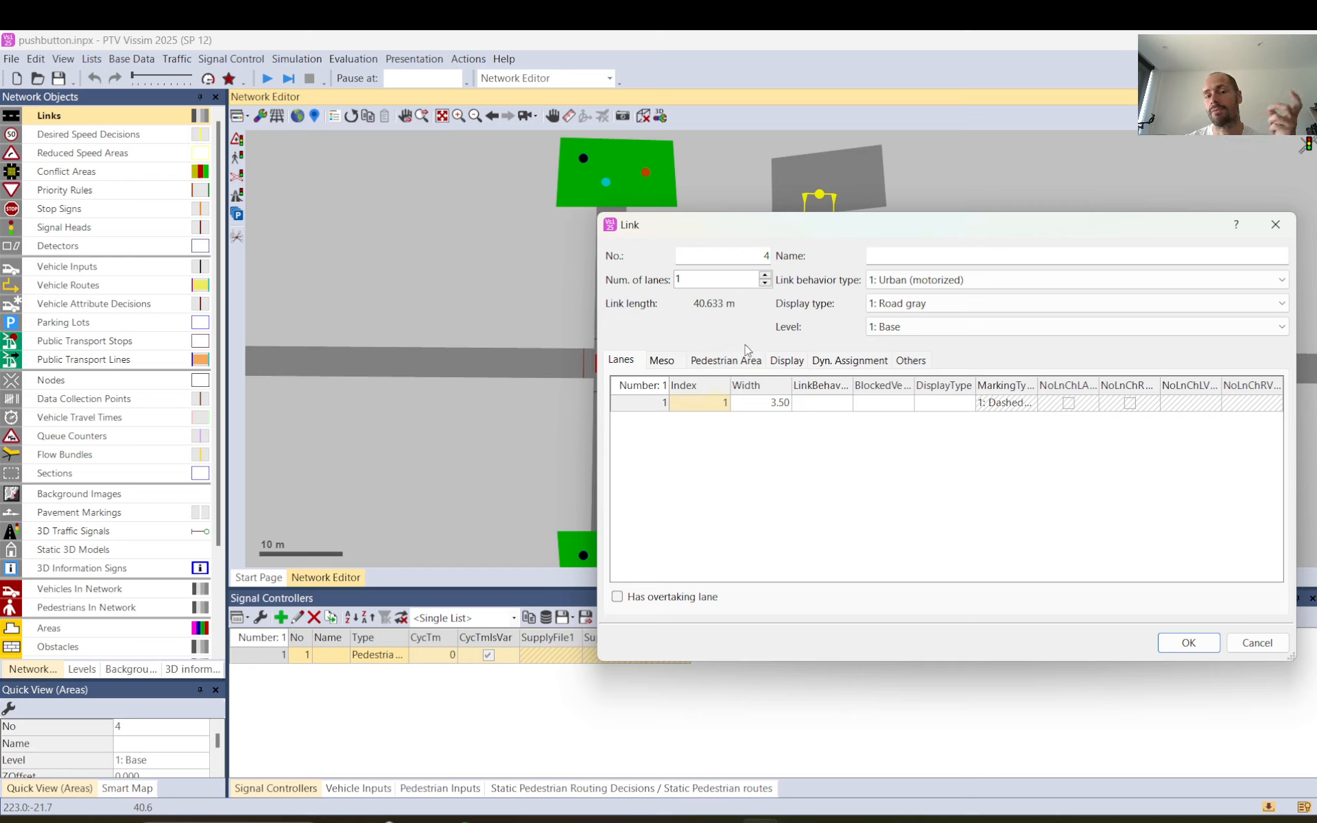
pyautogui.click(729, 362)
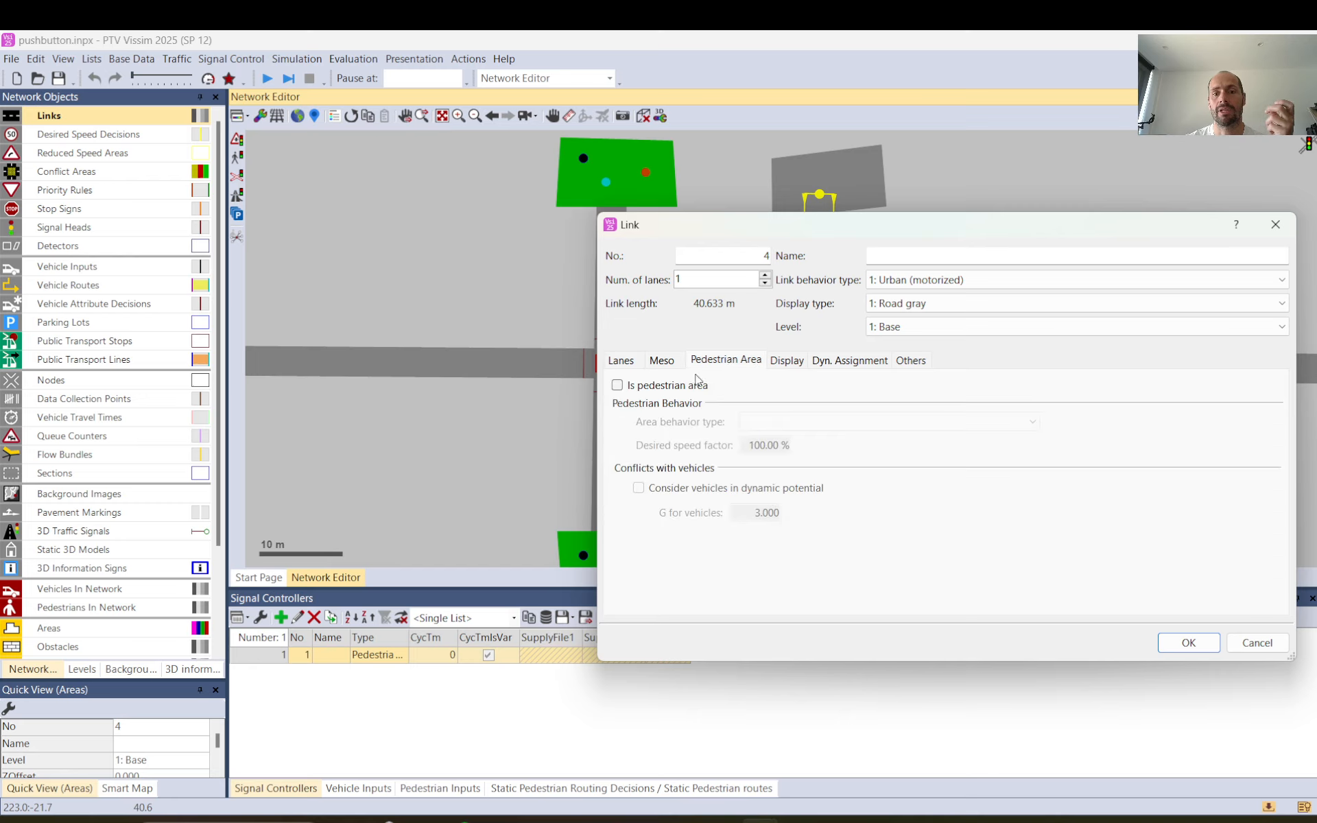
pyautogui.click(617, 387)
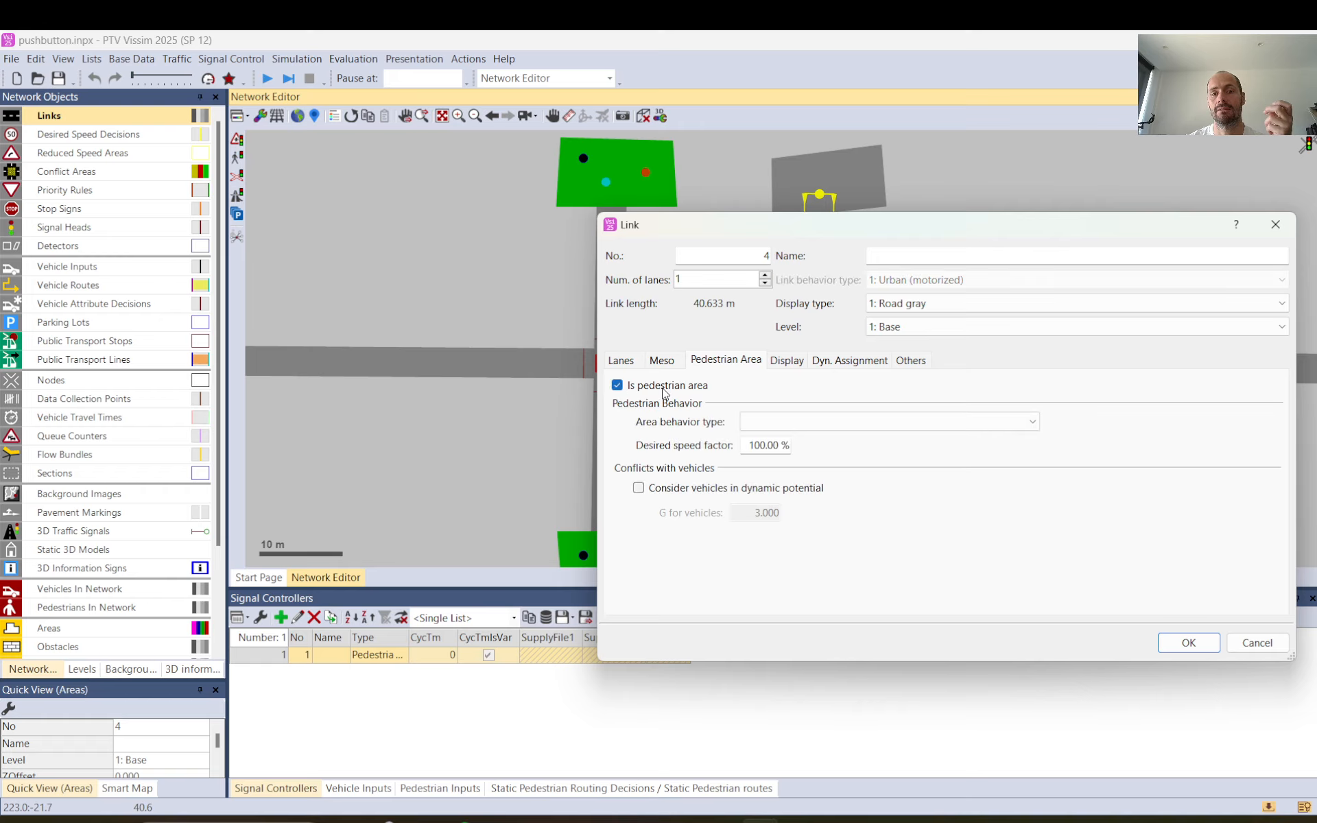
pyautogui.click(1189, 643)
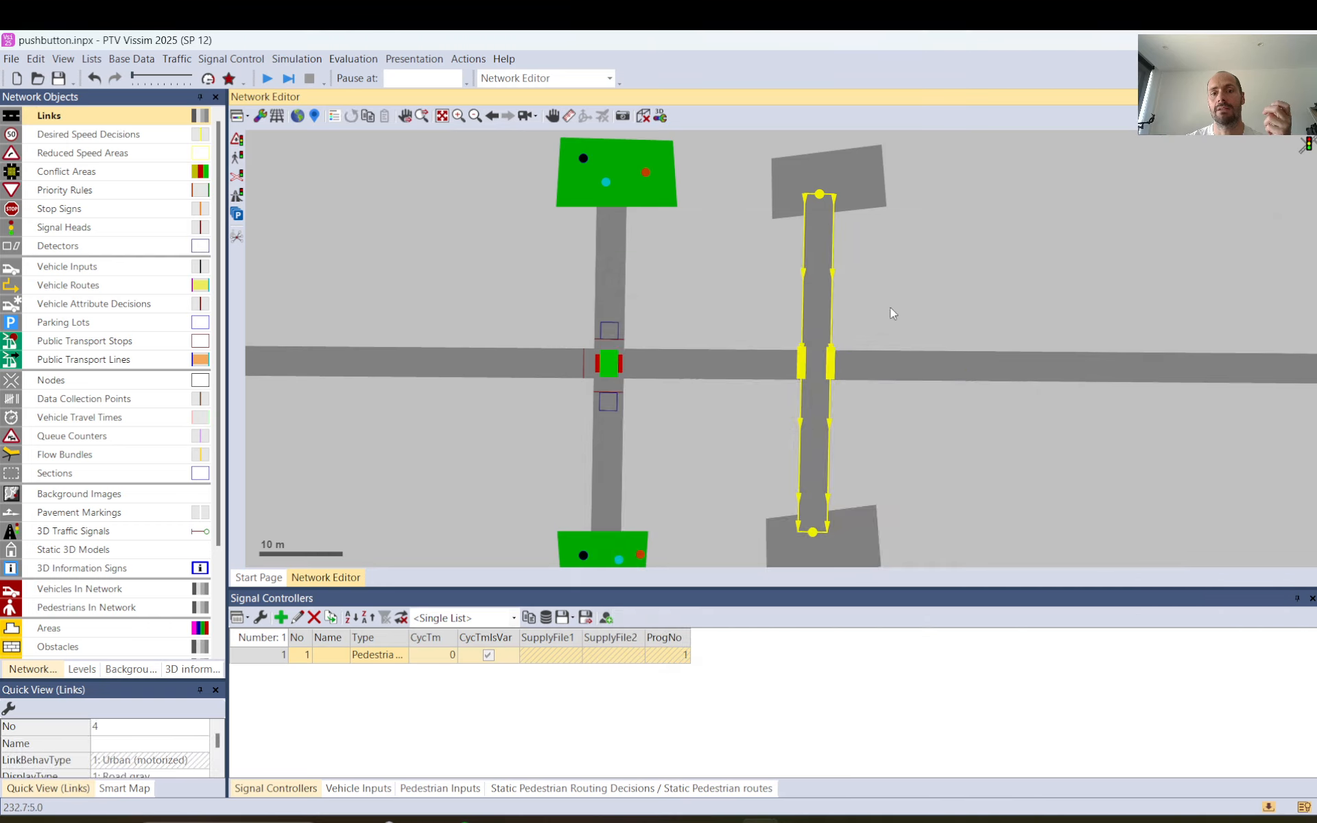
# Examine the overlapping pedestrian links of the new crossing and their opposite walking directions.
pyautogui.click(836, 285)
pyautogui.click(825, 287)
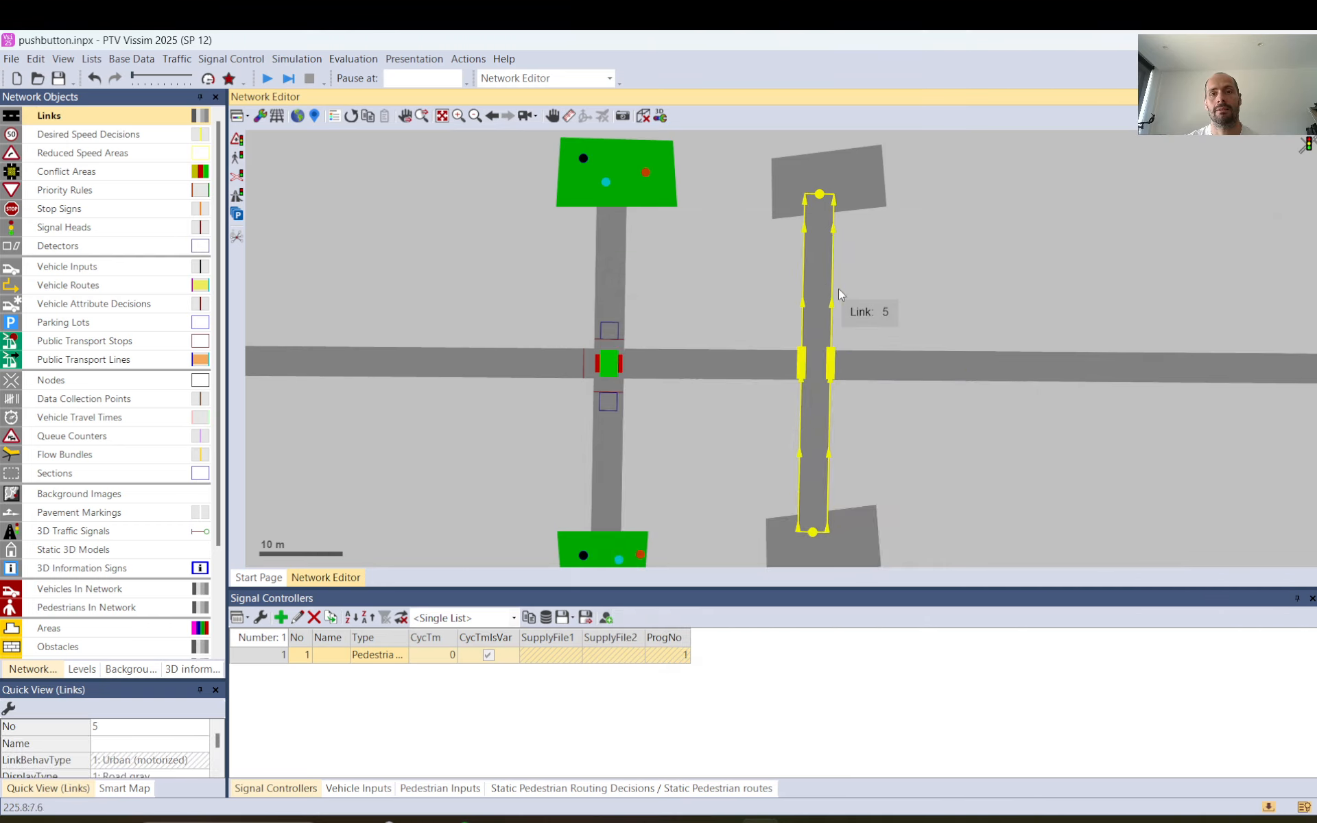
pyautogui.click(838, 288)
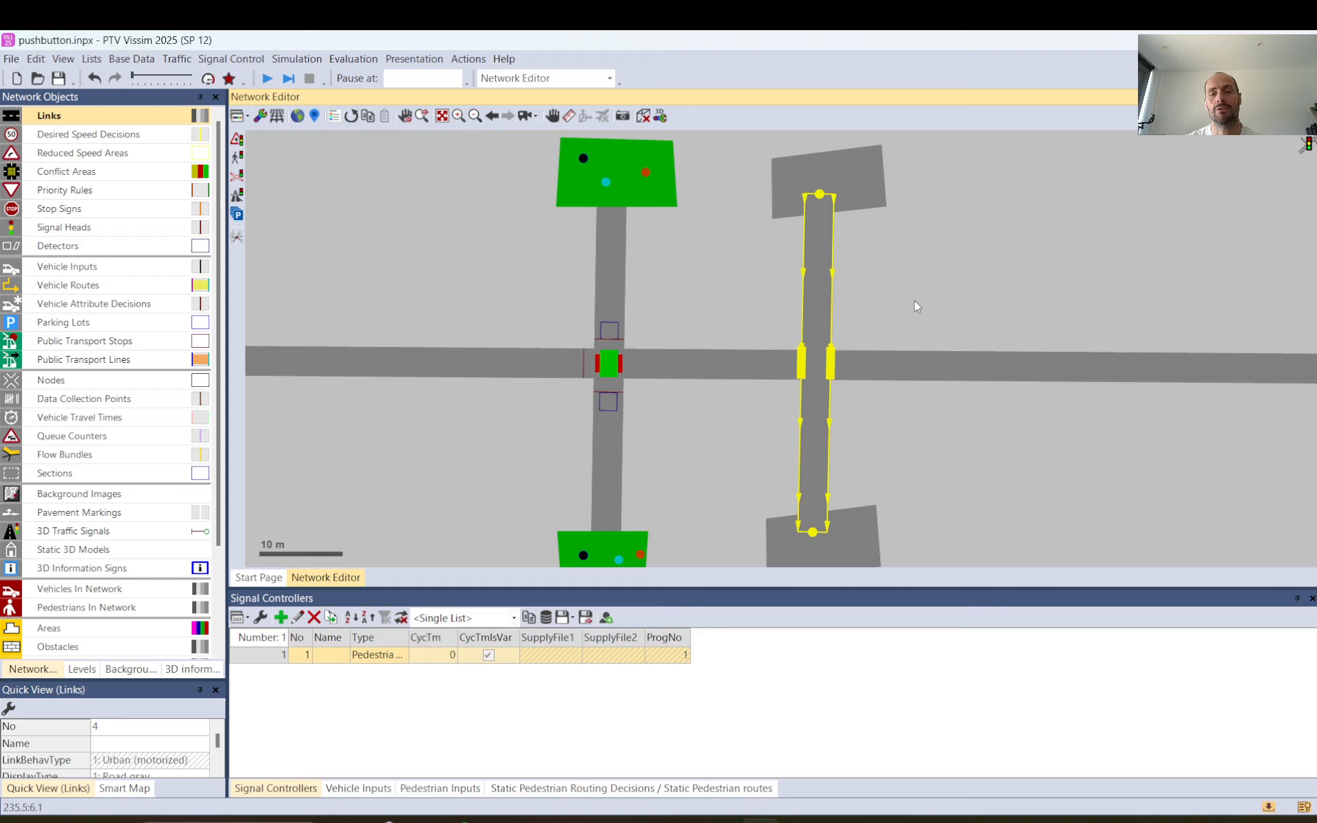
pyautogui.click(915, 300)
pyautogui.click(811, 284)
pyautogui.press('Tab')
pyautogui.press('Tab')
pyautogui.press('Tab')
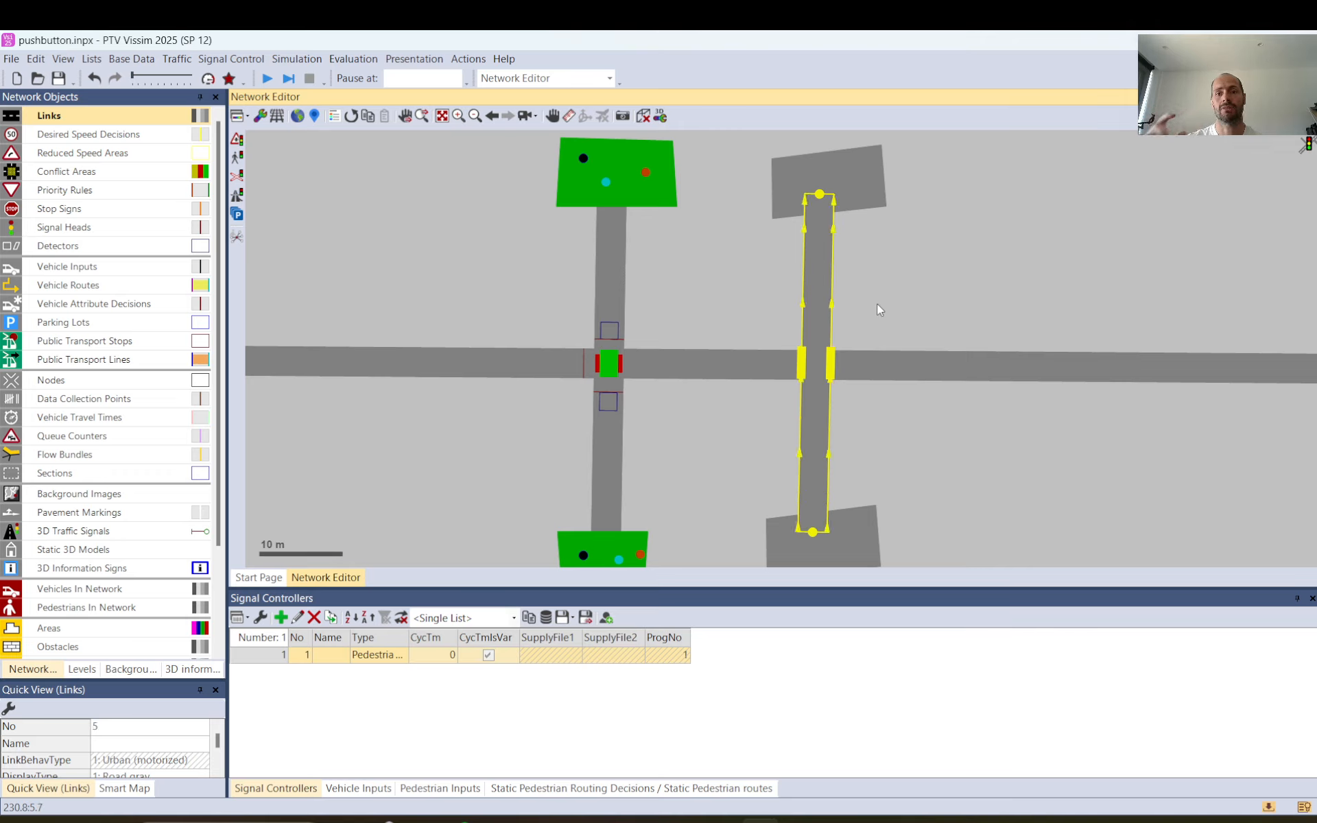
pyautogui.press('Tab')
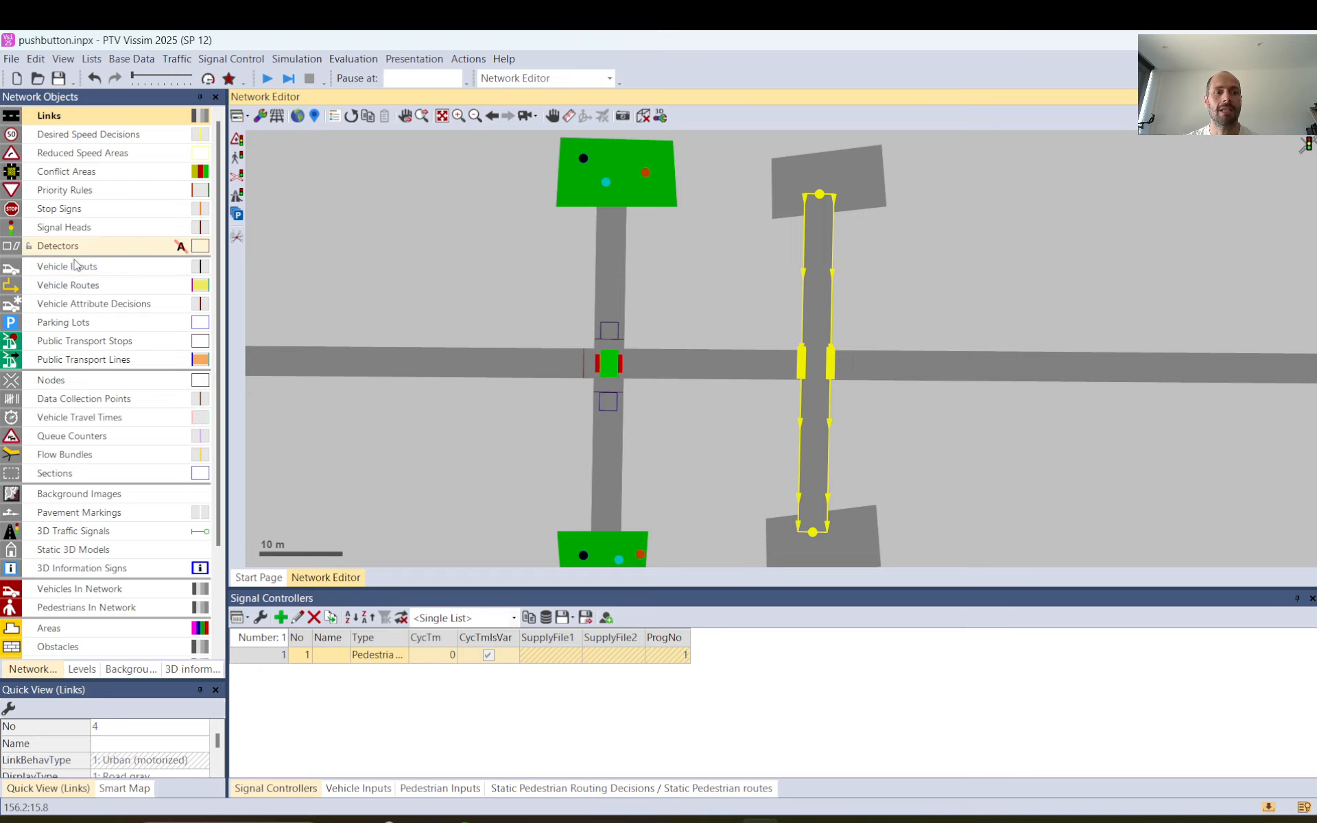
pyautogui.click(673, 239)
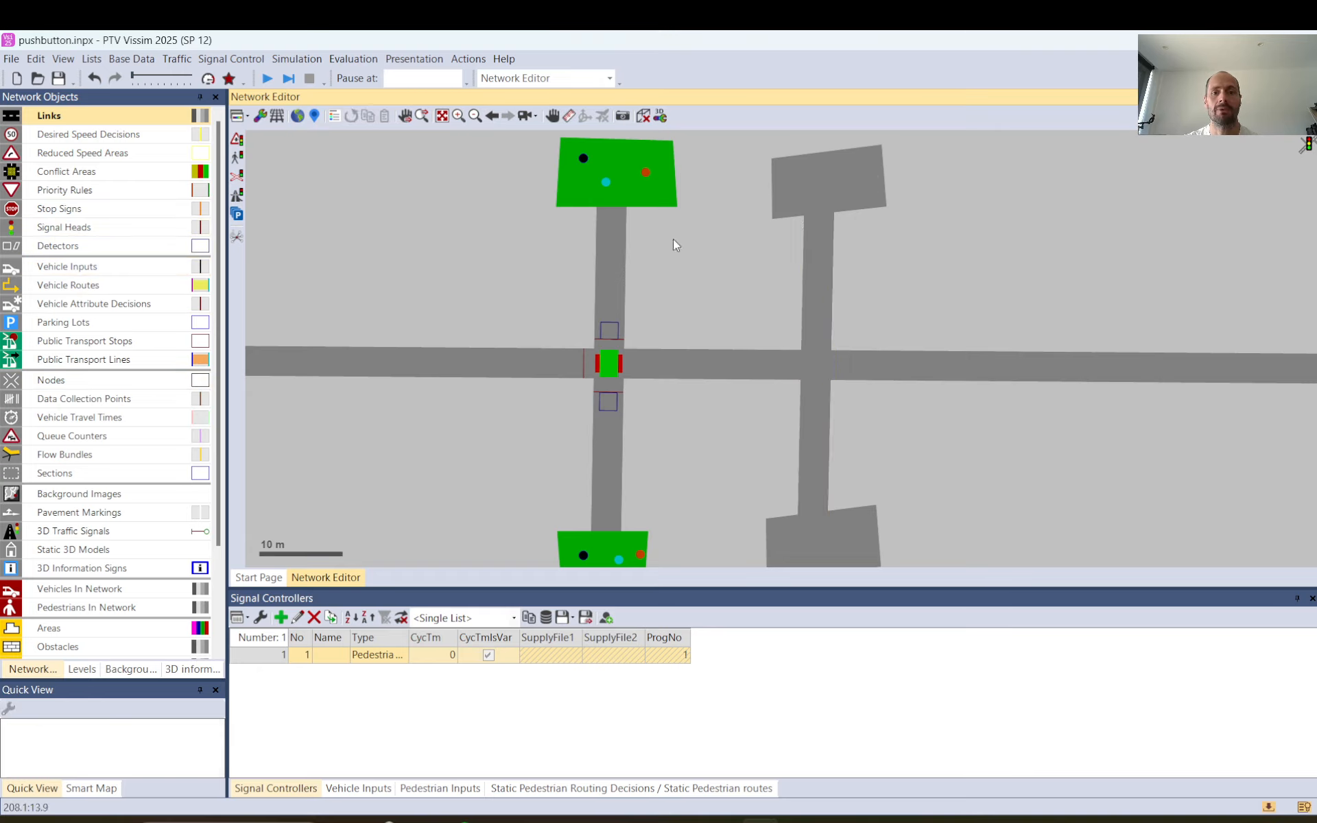
# Add signal controller 2 with the type Pedestrian Crossing.
pyautogui.click(280, 618)
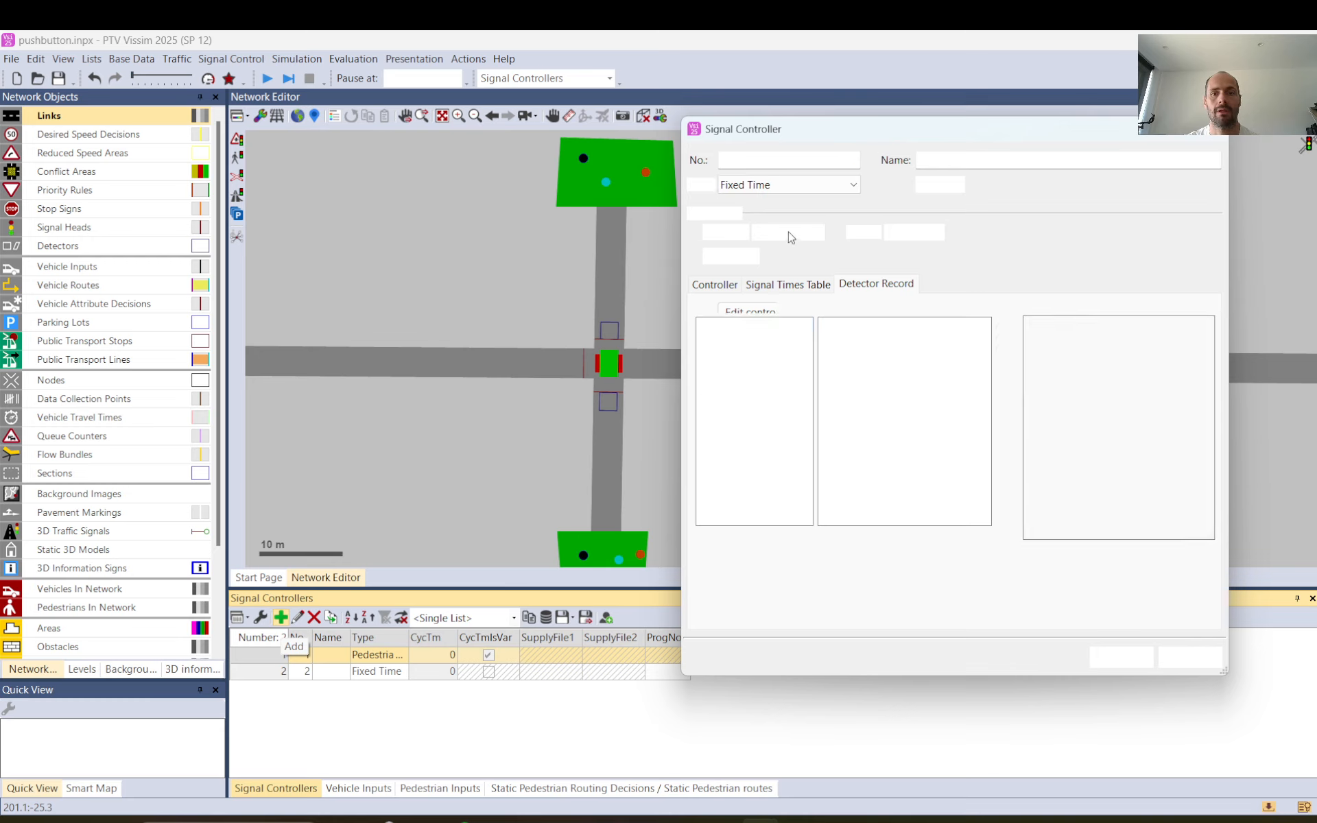
pyautogui.click(848, 186)
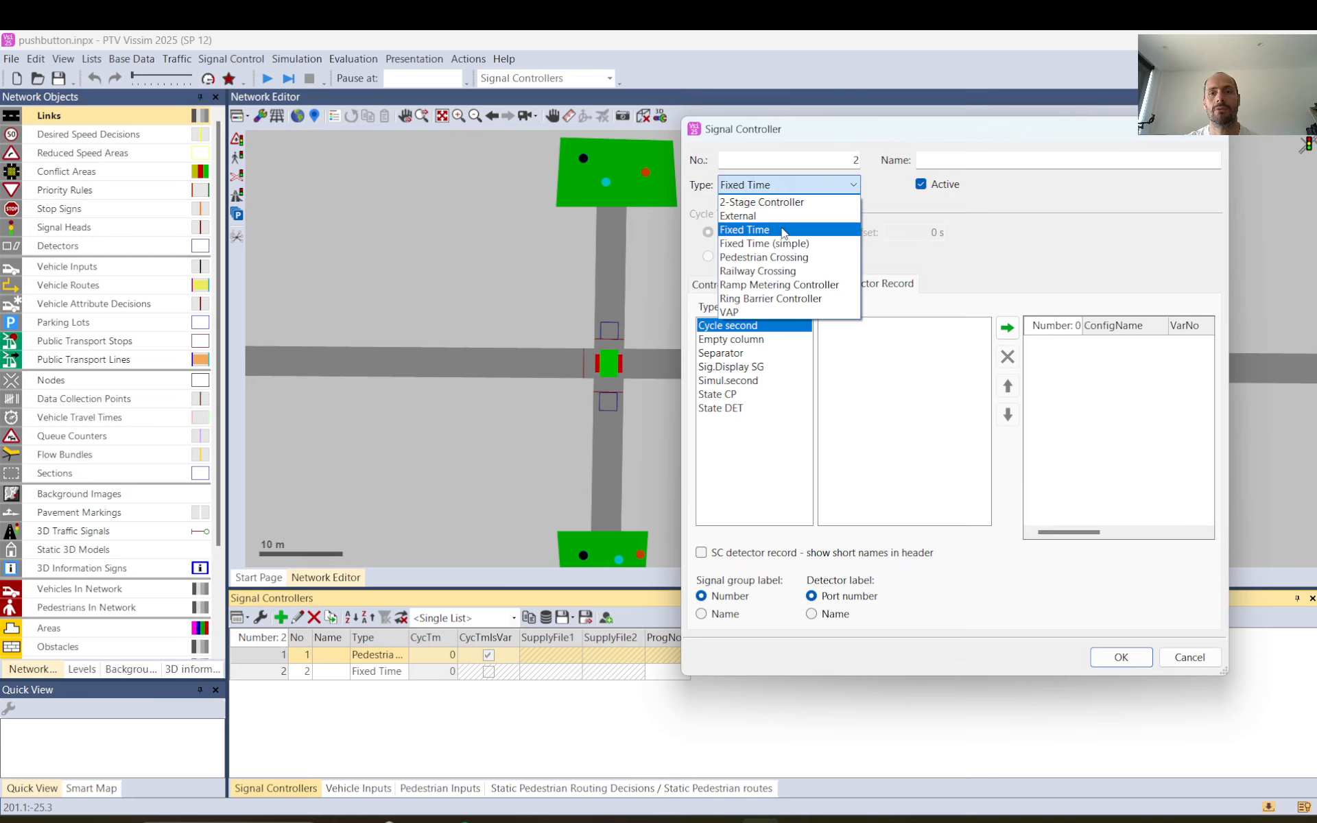
pyautogui.click(756, 261)
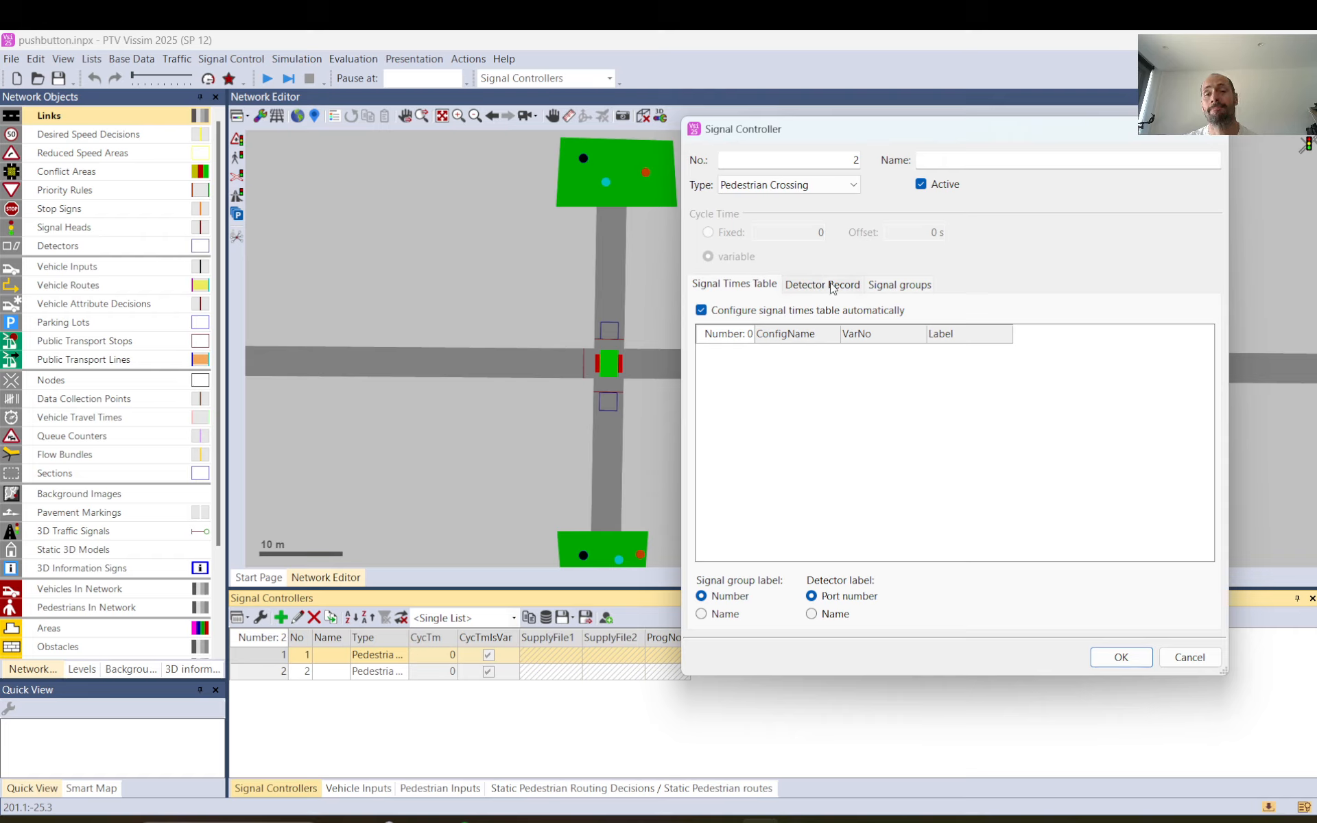
# Name signal group 1 of the new controller "traffic" and signal group 2 "ped".
pyautogui.click(832, 286)
pyautogui.click(899, 285)
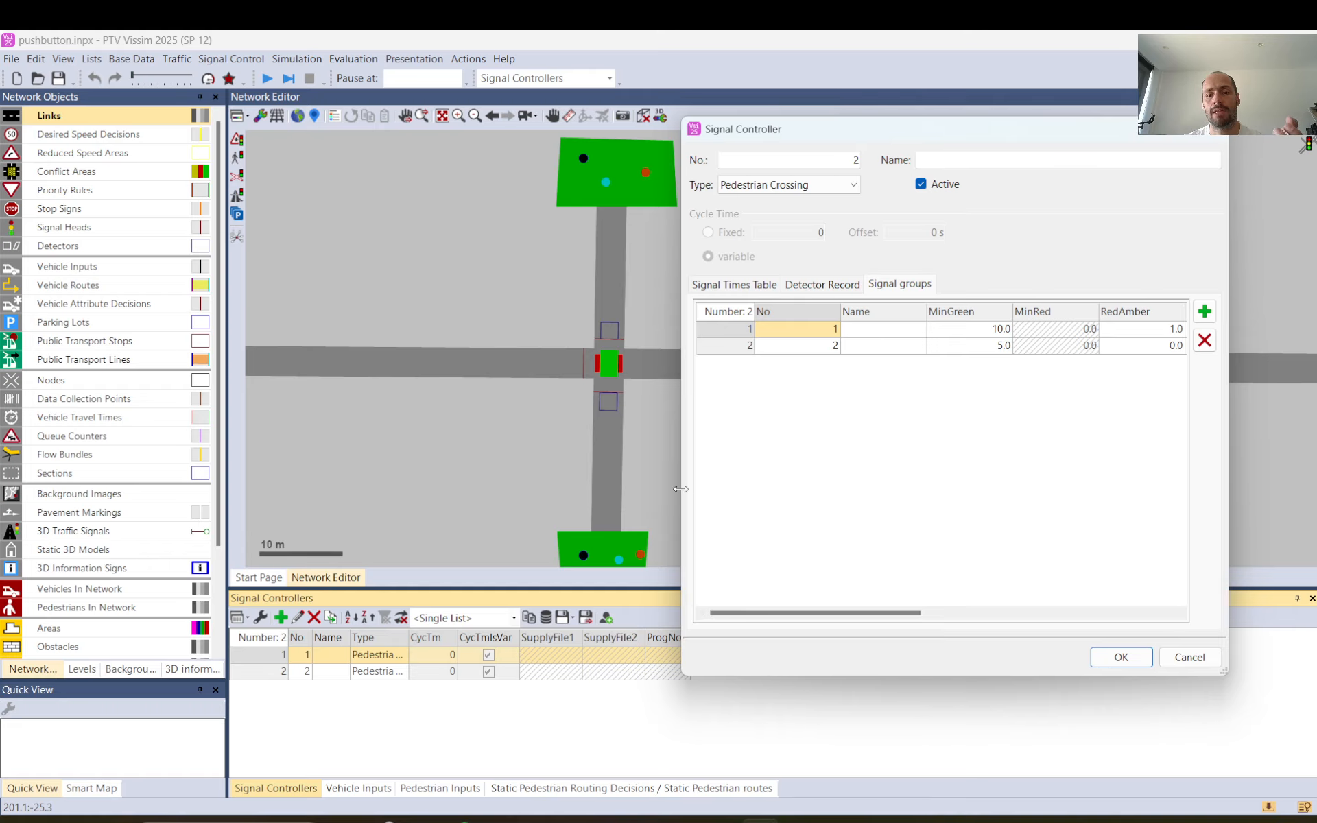
pyautogui.moveTo(681, 489); pyautogui.dragTo(116, 470)
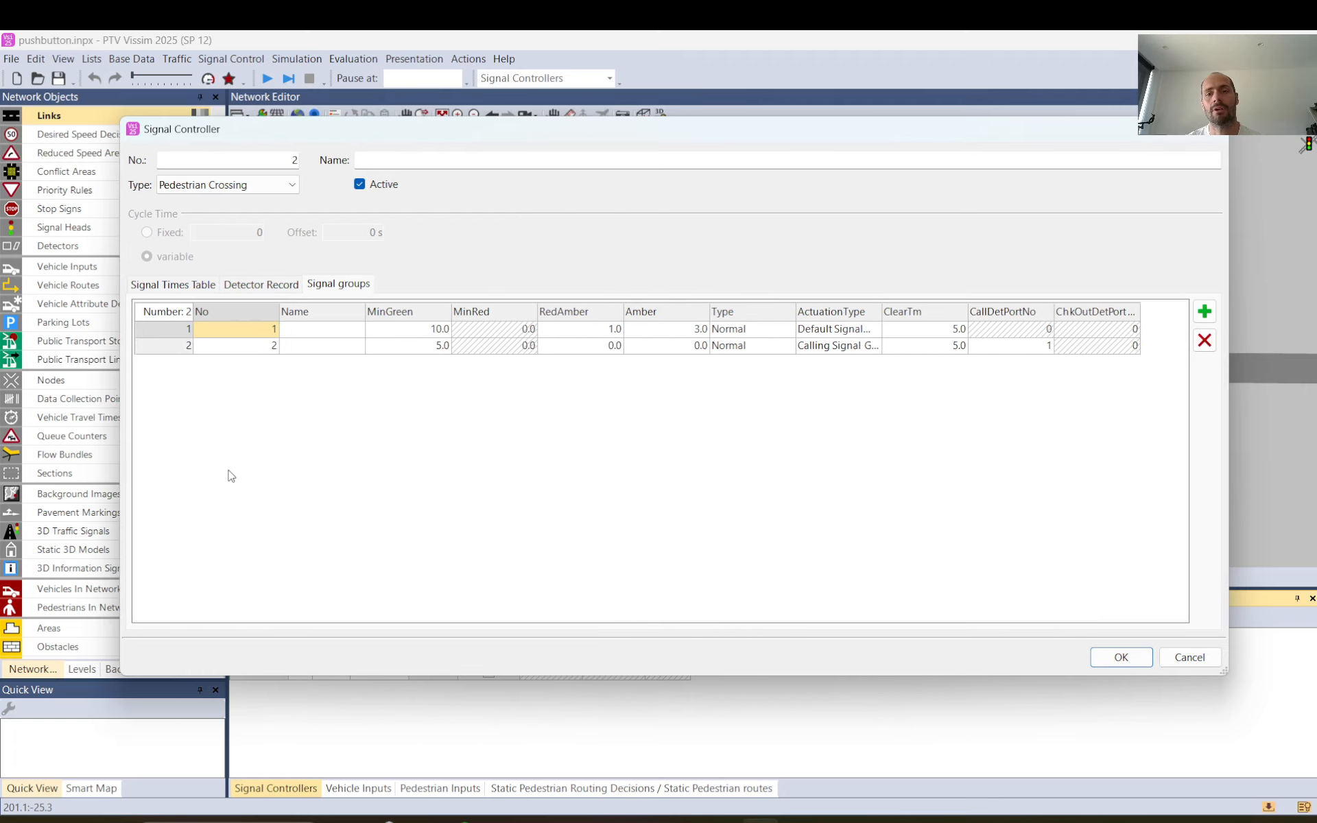
pyautogui.click(330, 335)
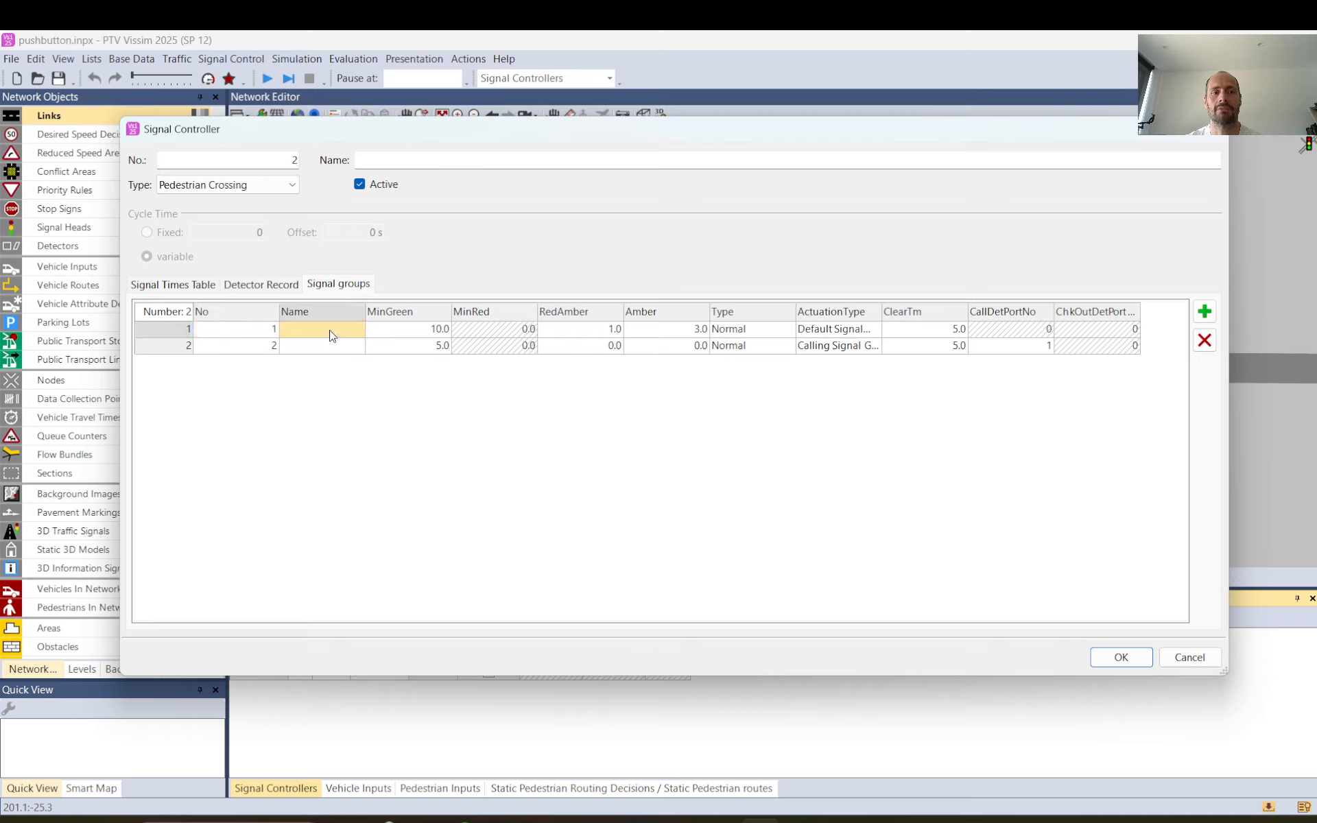
pyautogui.write('traffic')
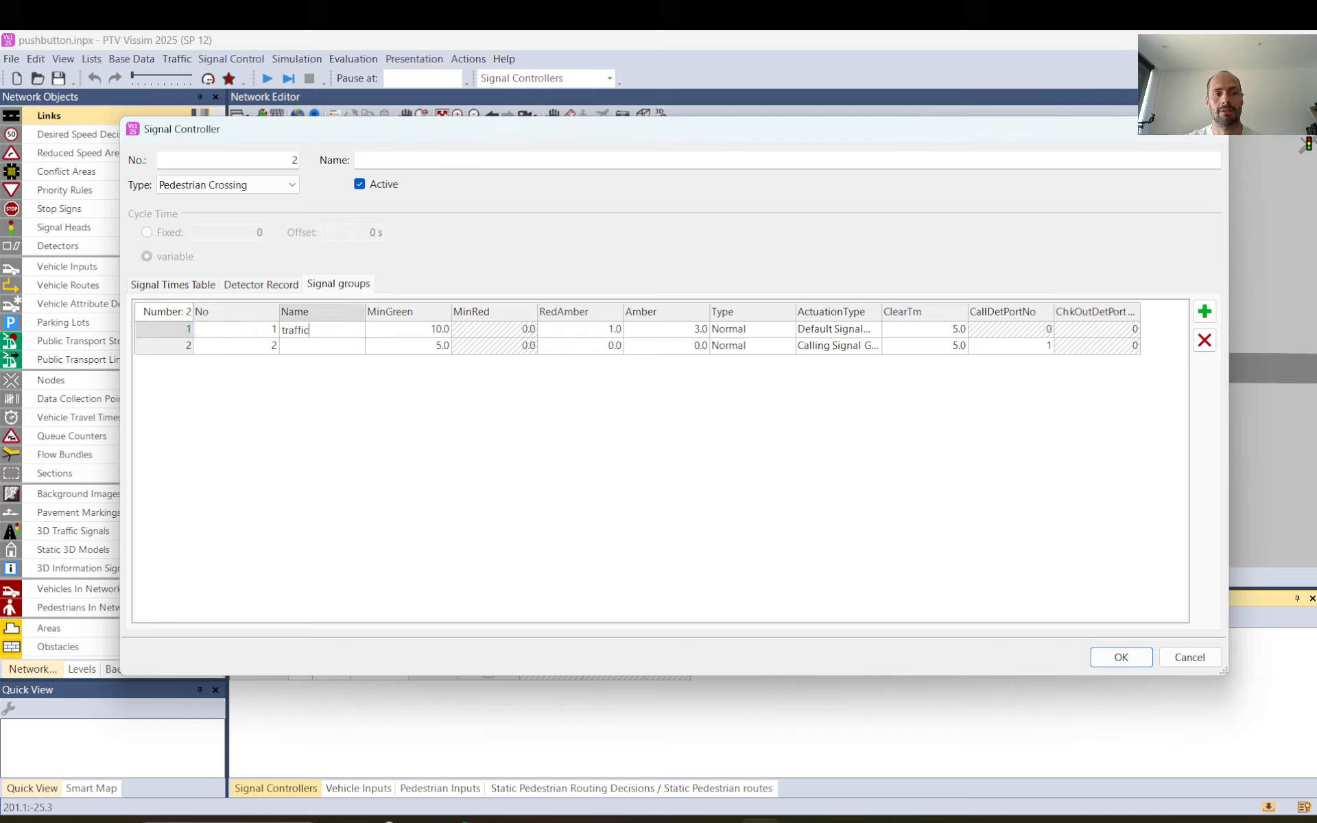
pyautogui.click(318, 347)
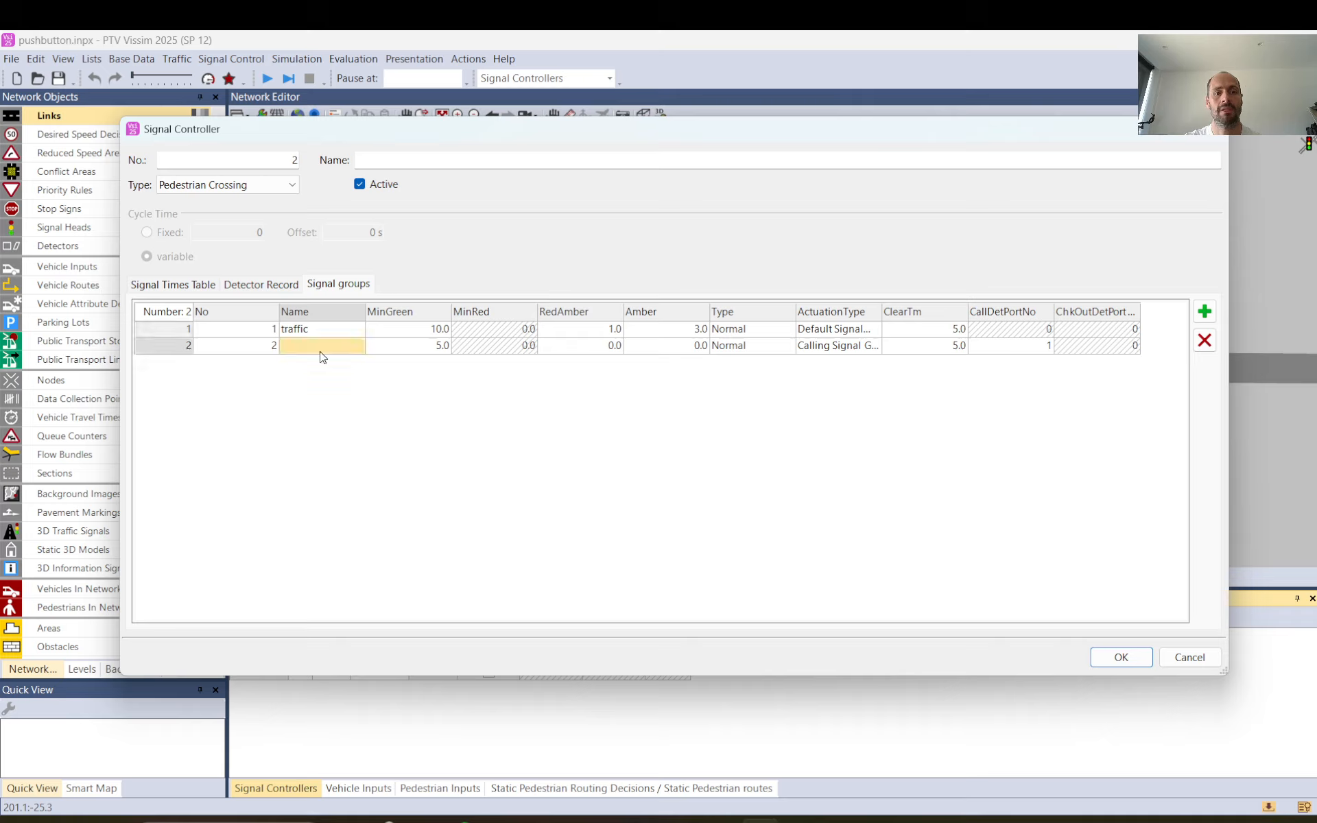
pyautogui.write('ped')
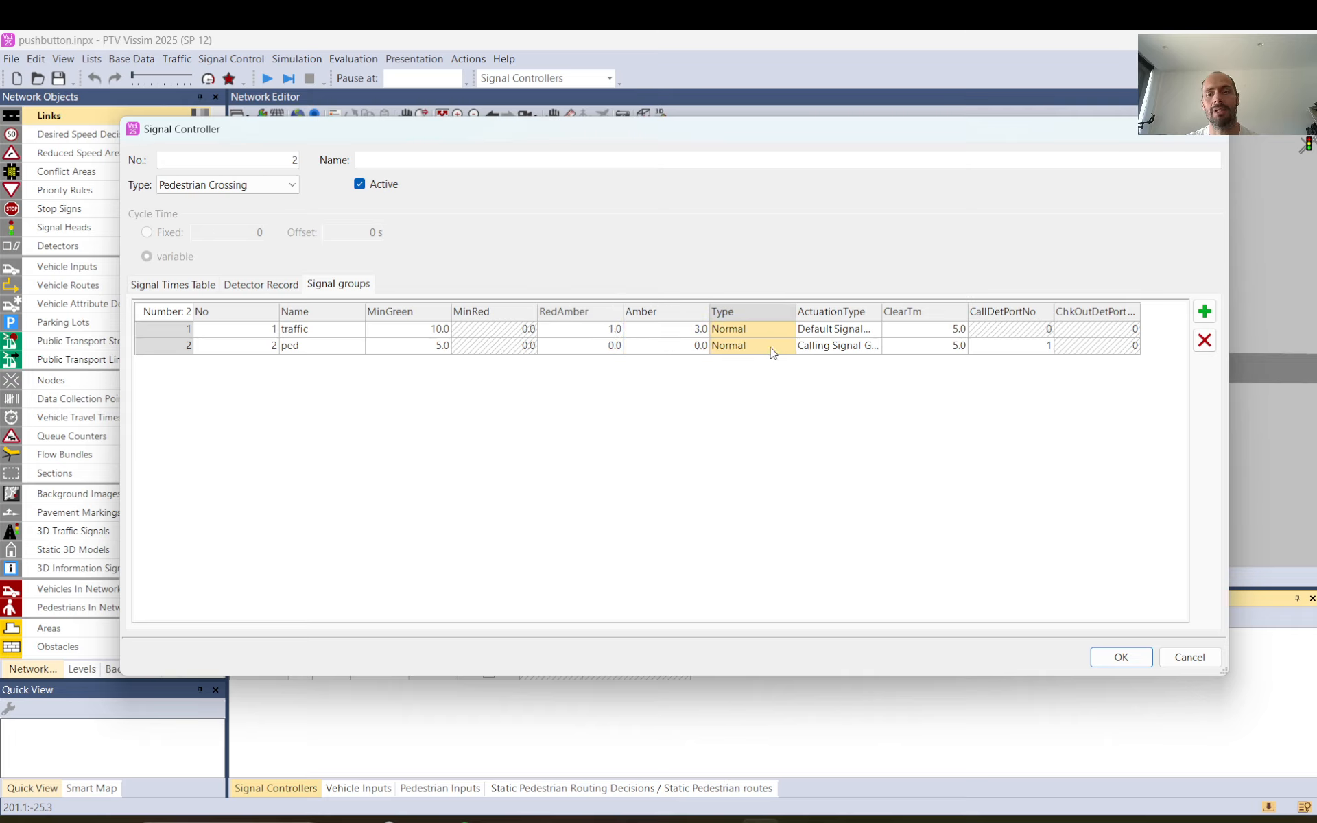
# Choose type Normal for the traffic signal group, and actuation Default Signal Group for traffic and Calling Signal Group for ped.
pyautogui.click(754, 329)
pyautogui.click(788, 331)
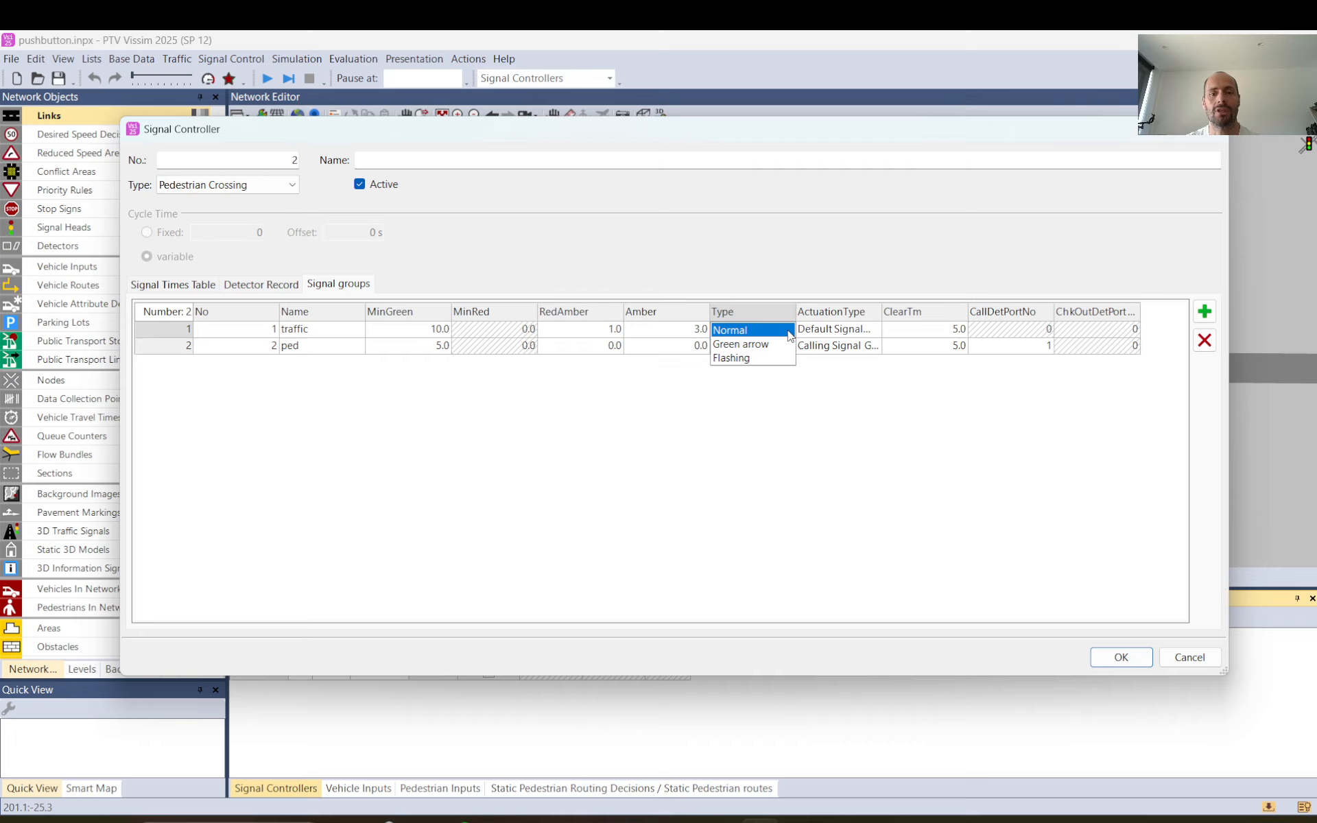
pyautogui.click(739, 332)
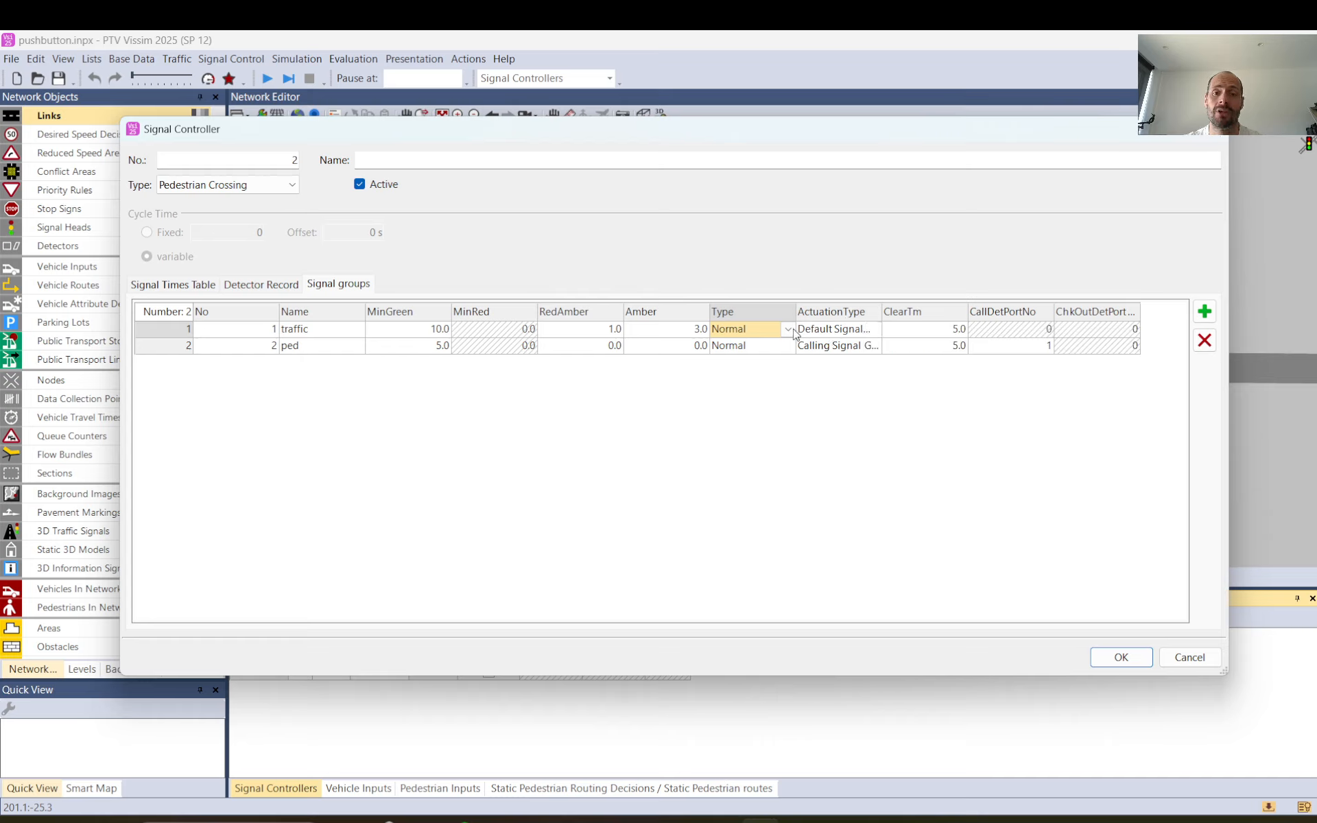
pyautogui.click(875, 331)
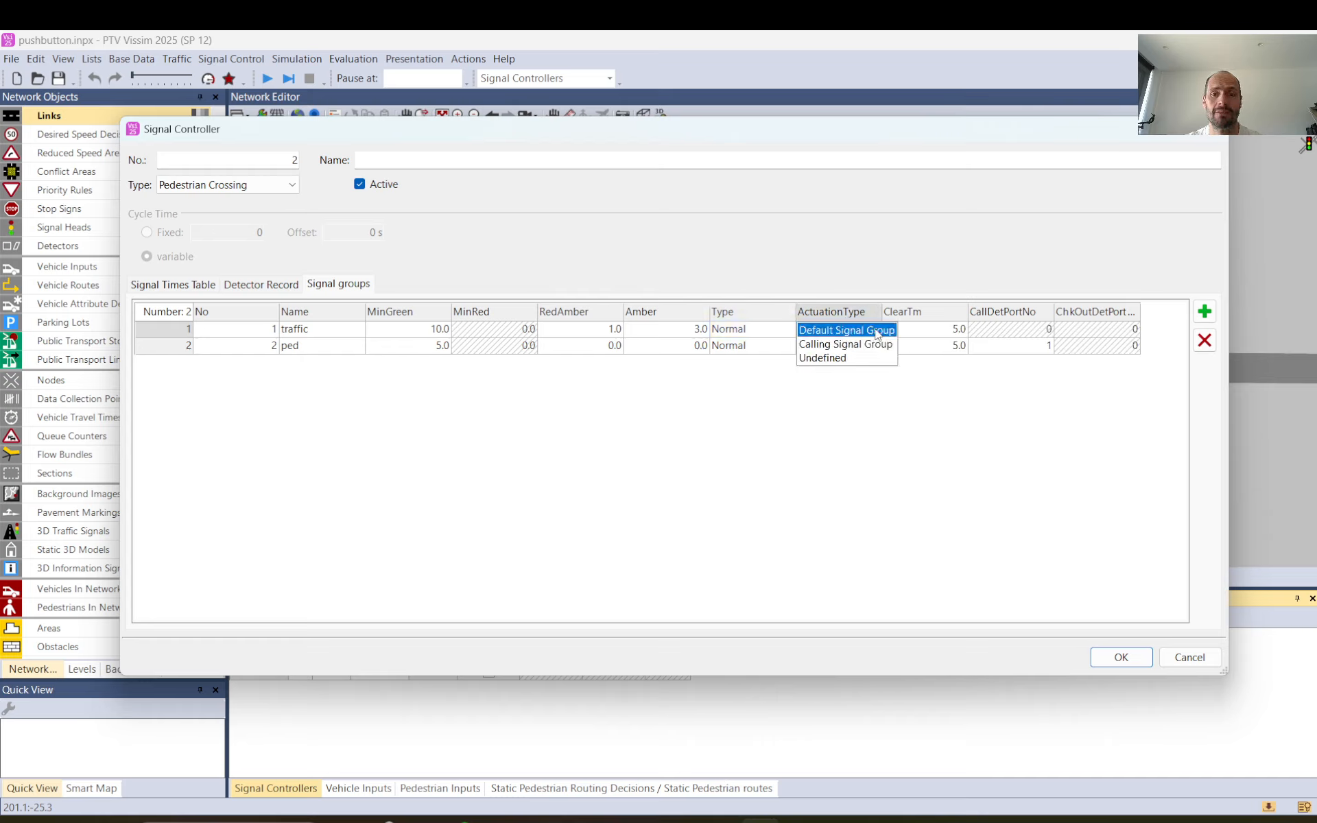
pyautogui.click(877, 332)
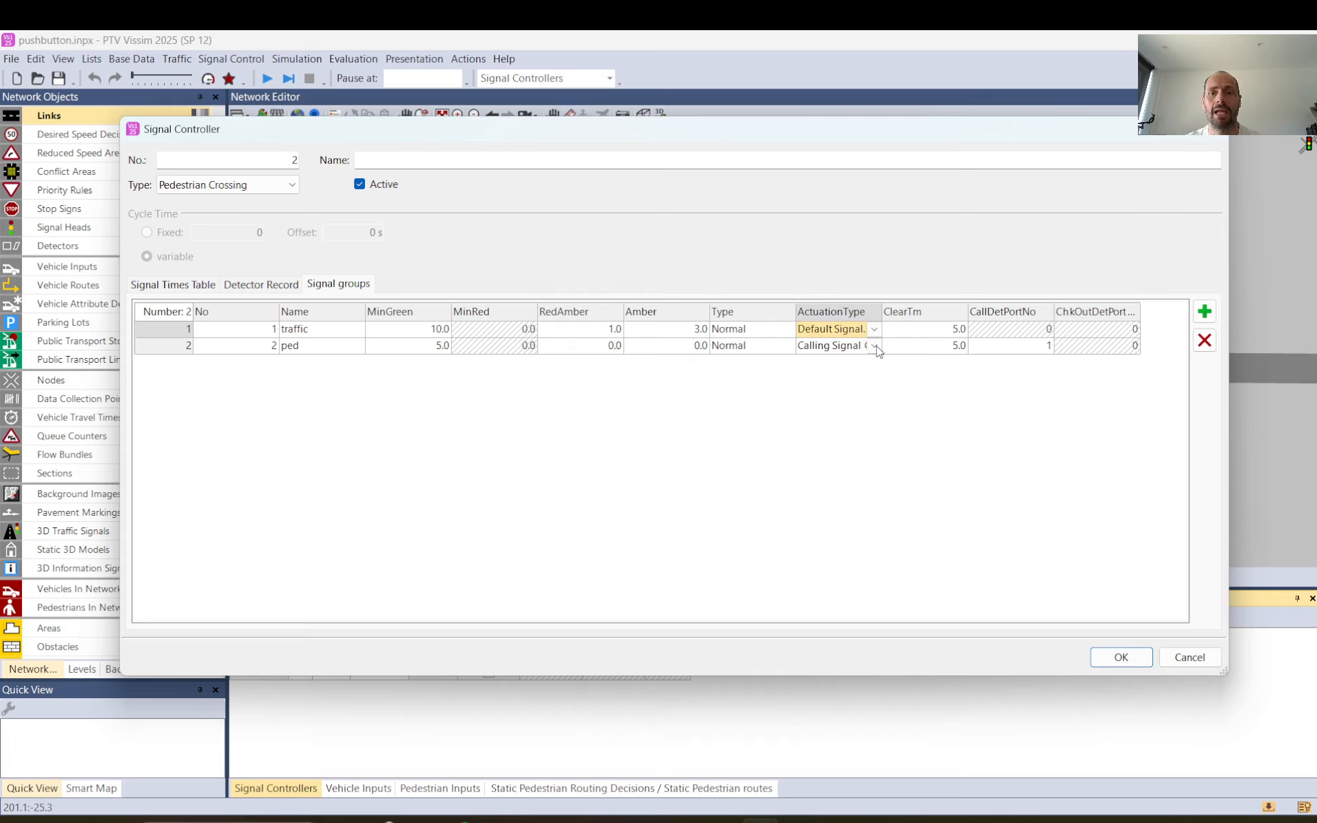
pyautogui.click(876, 346)
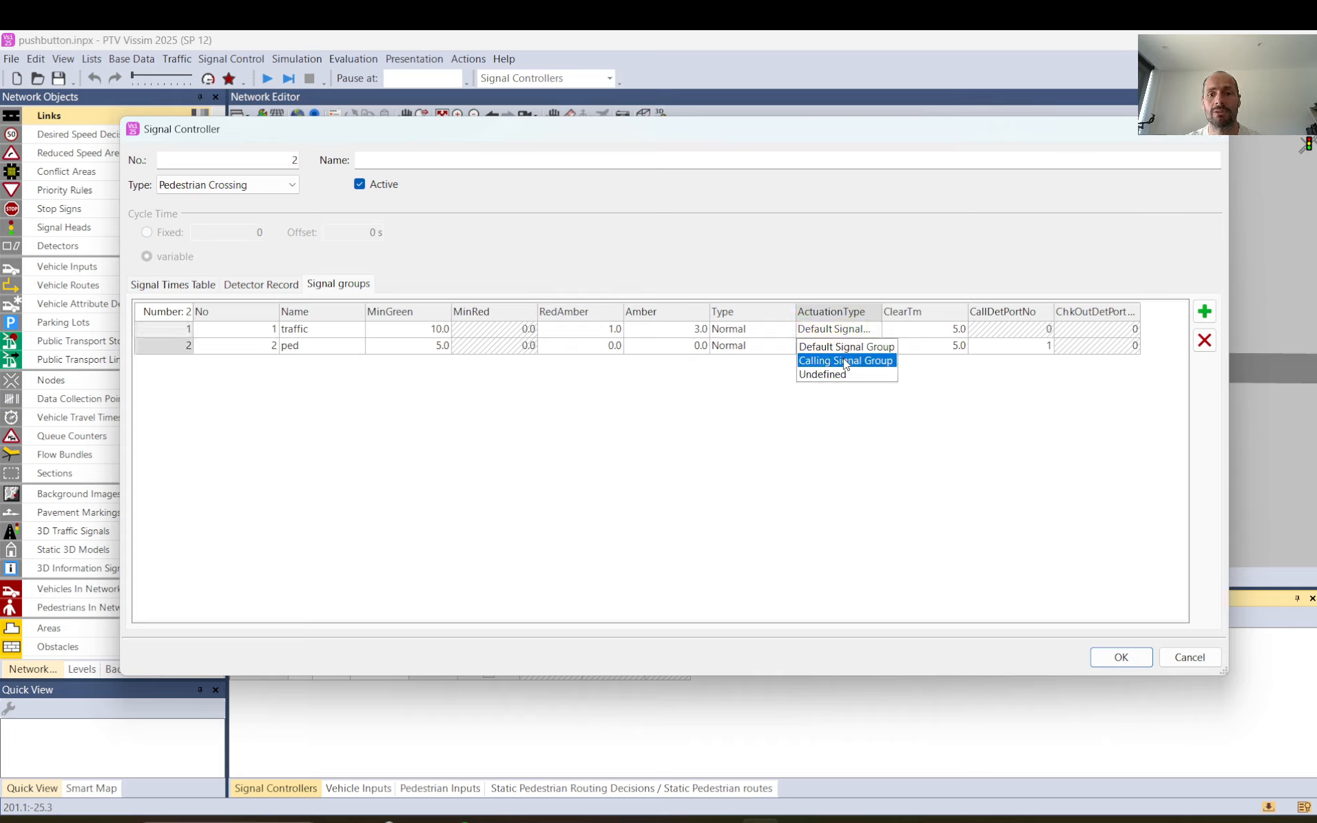
pyautogui.click(846, 362)
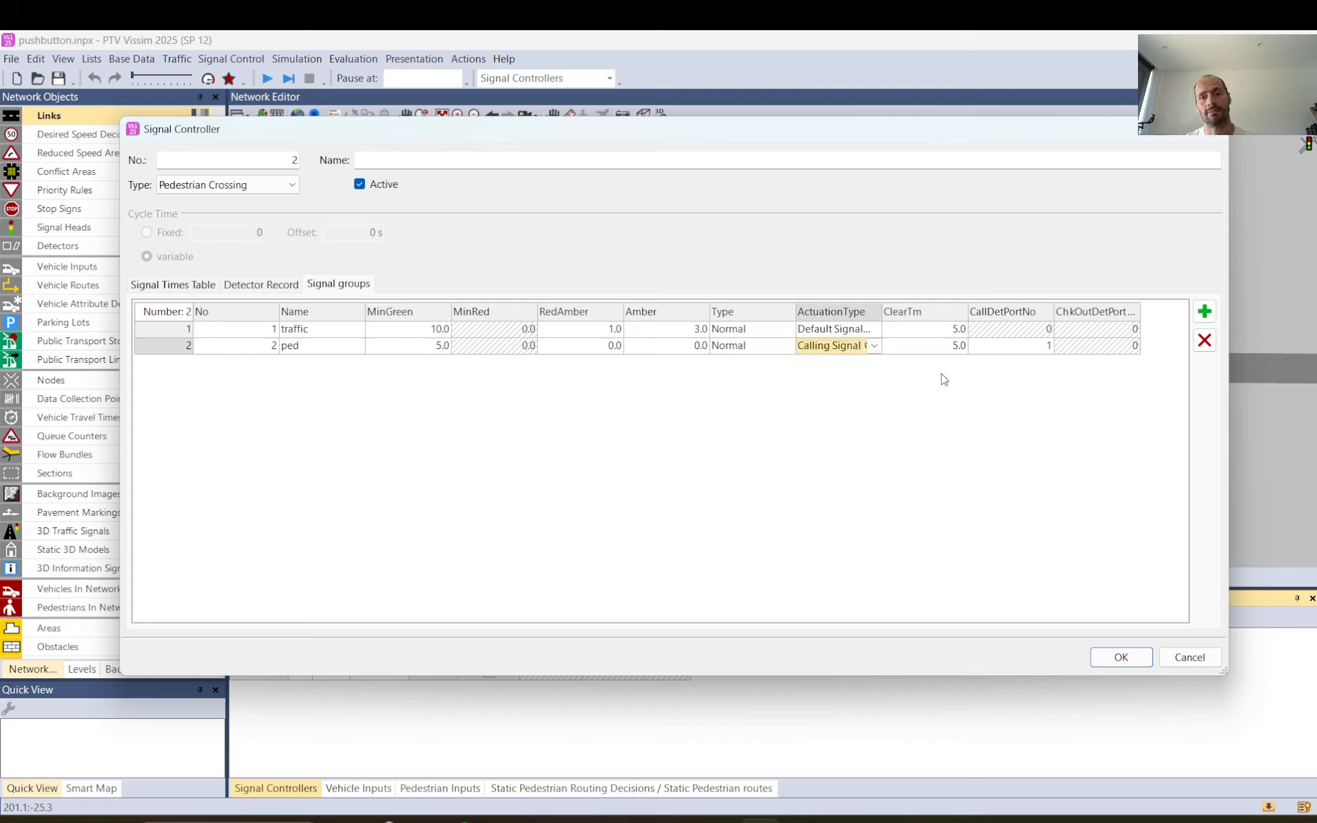
# Review both signal groups' clearance, amber and minimum green times and ped's call detector port, and accept the signal controller.
pyautogui.click(917, 346)
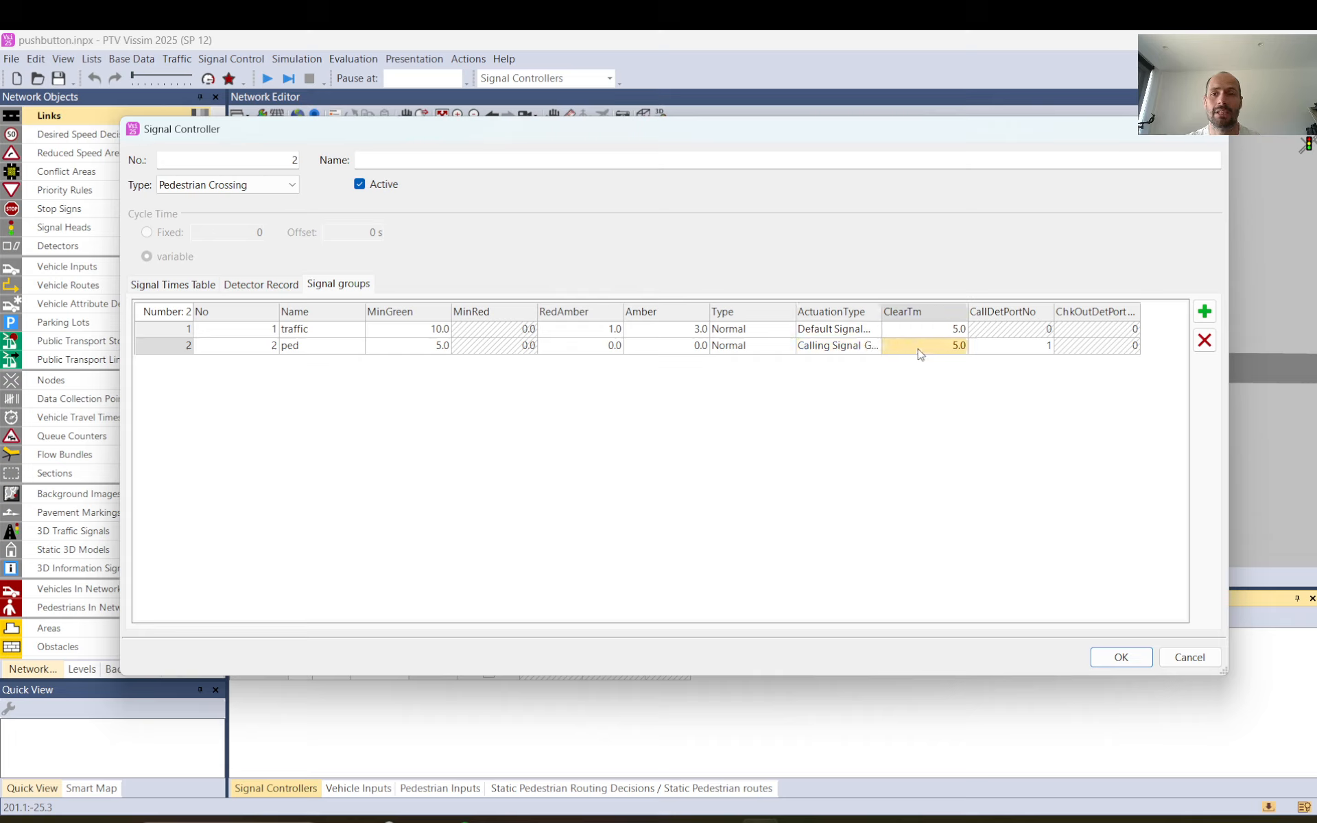
pyautogui.moveTo(928, 338); pyautogui.dragTo(923, 348)
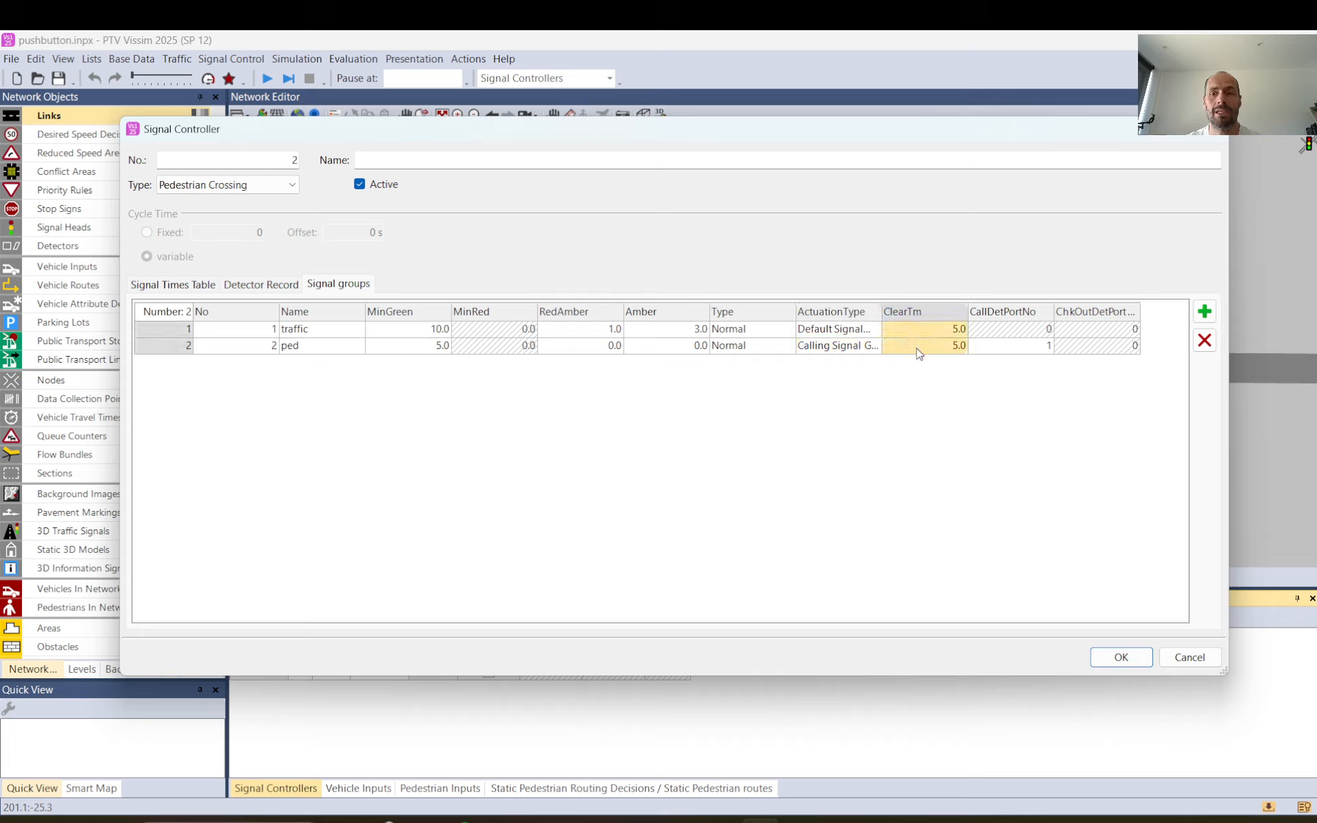
pyautogui.moveTo(582, 329); pyautogui.dragTo(651, 348)
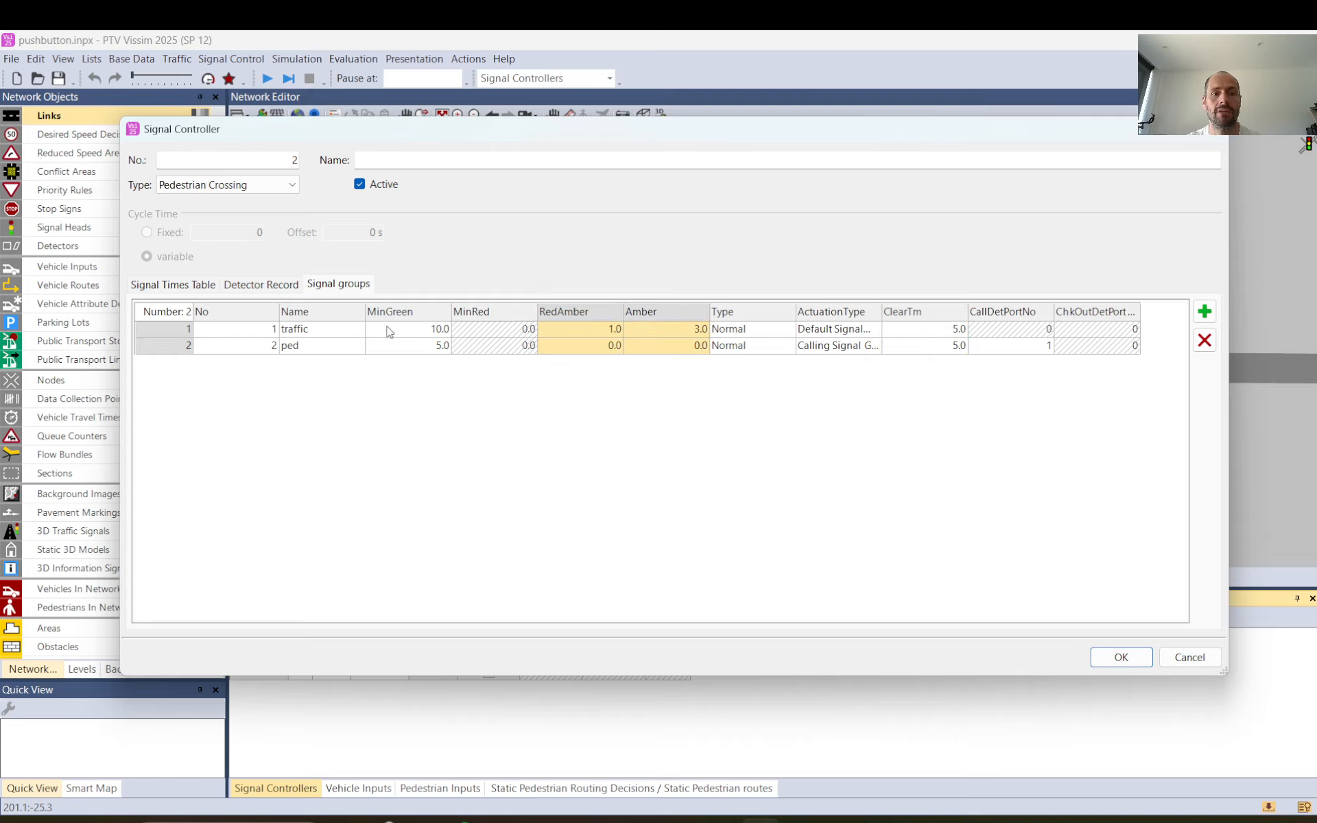
pyautogui.moveTo(389, 332); pyautogui.dragTo(396, 350)
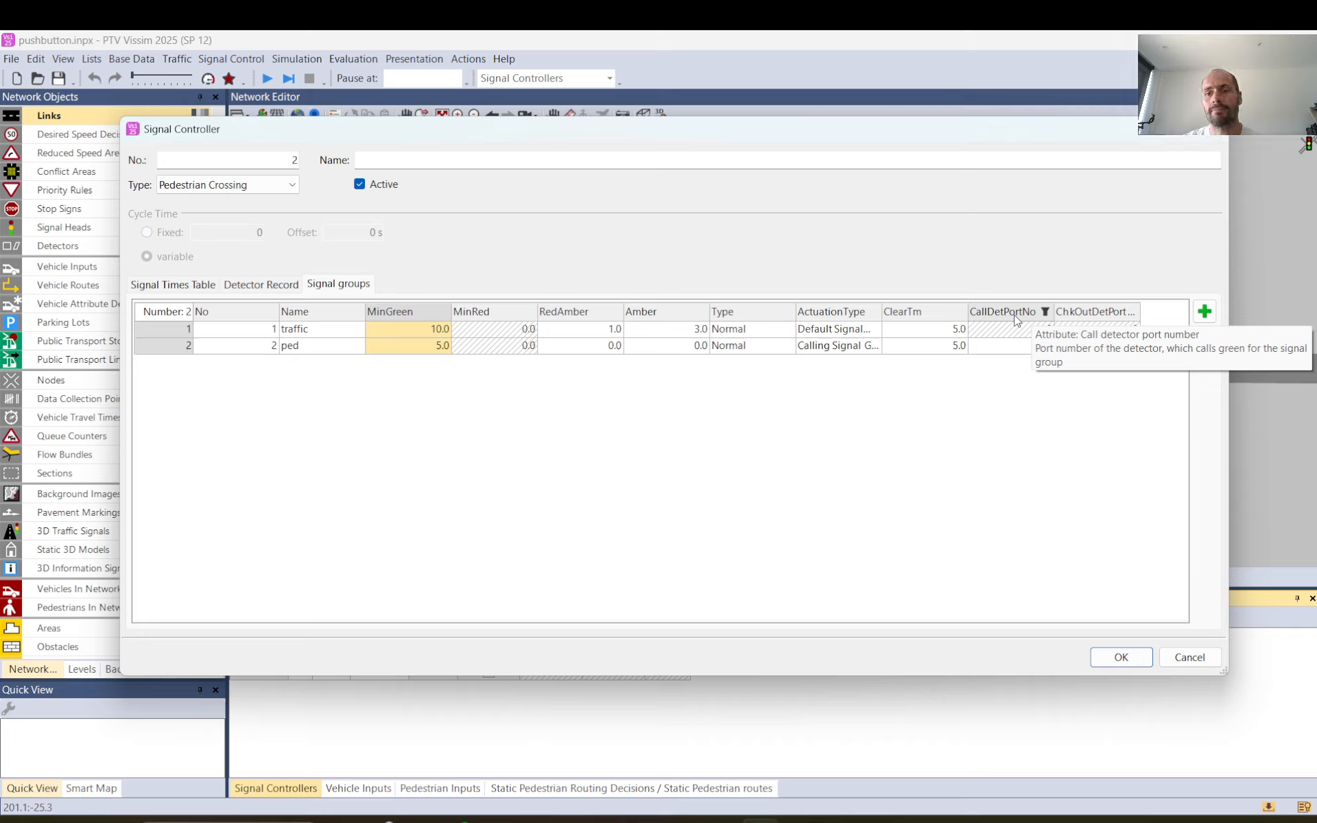
pyautogui.click(1011, 349)
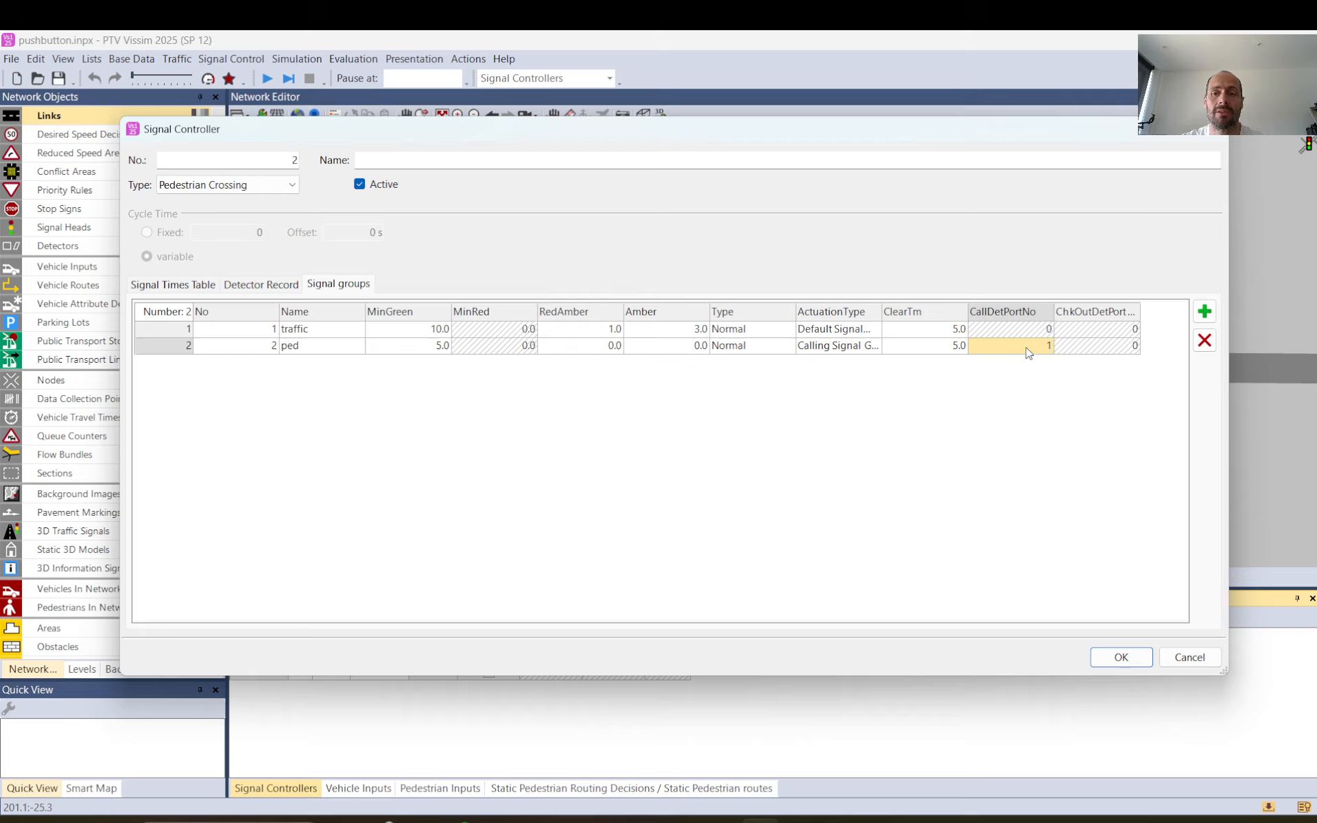
pyautogui.click(1122, 658)
# Add a signal head on the road at 220.297 m, just before the new crossing, and assign it to signal group 2 - 1: traffic.
pyautogui.click(183, 227)
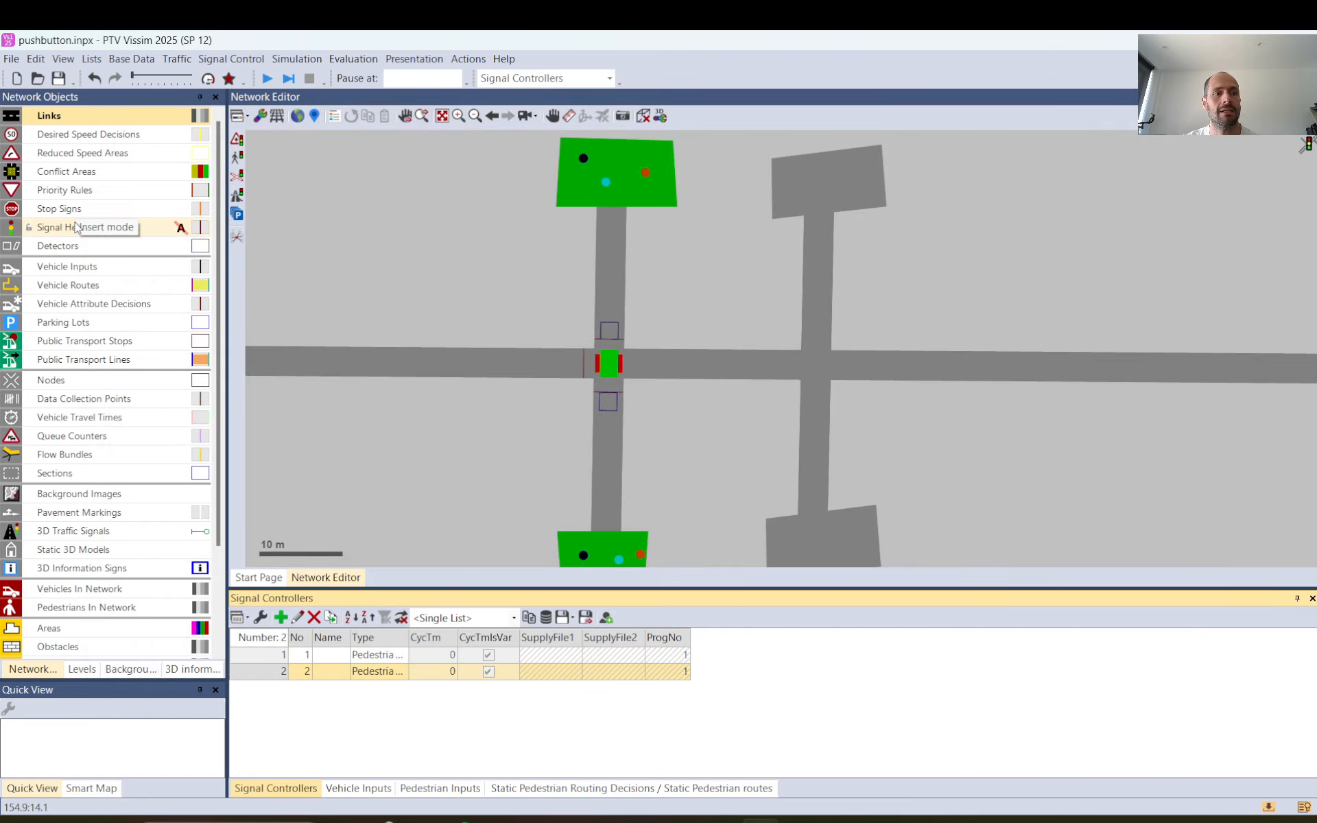
pyautogui.rightClick(789, 370)
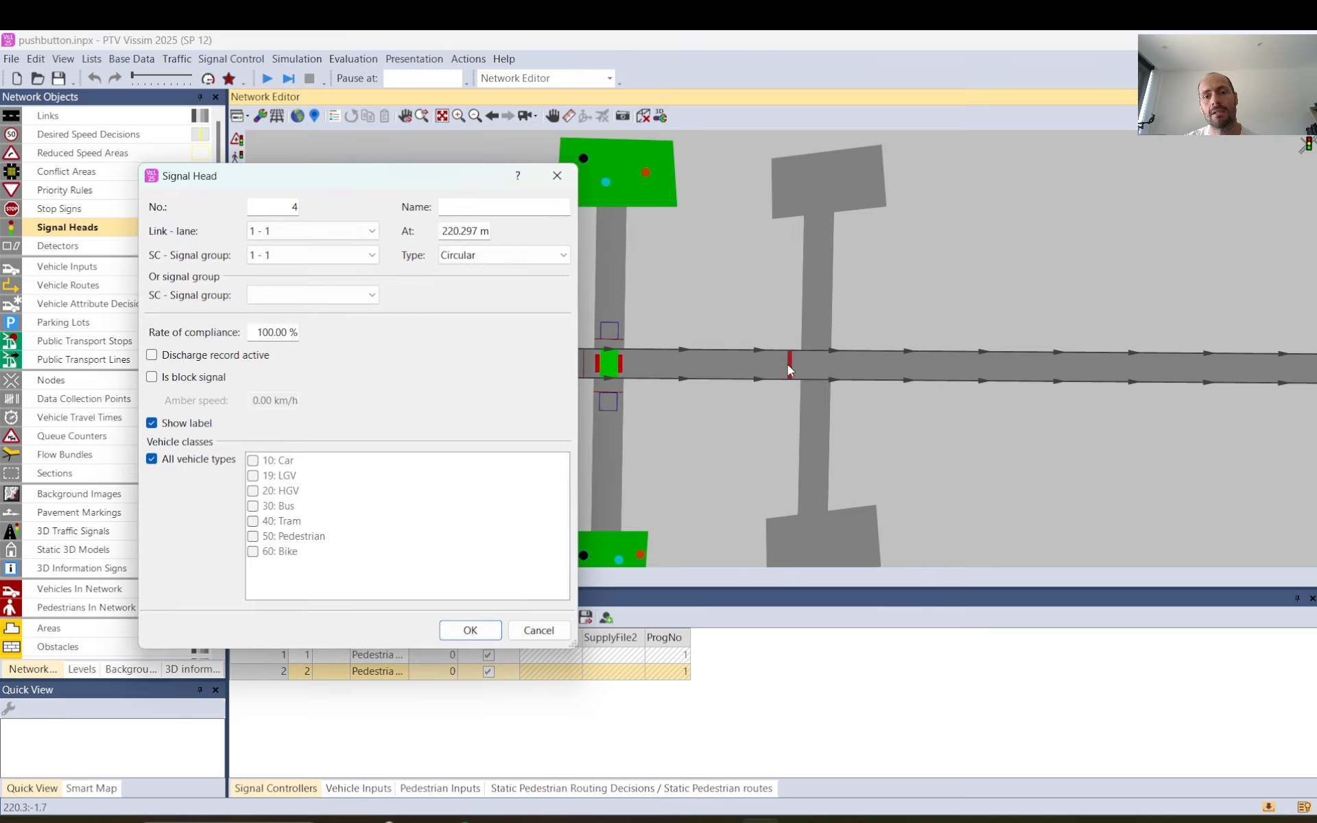
pyautogui.click(272, 260)
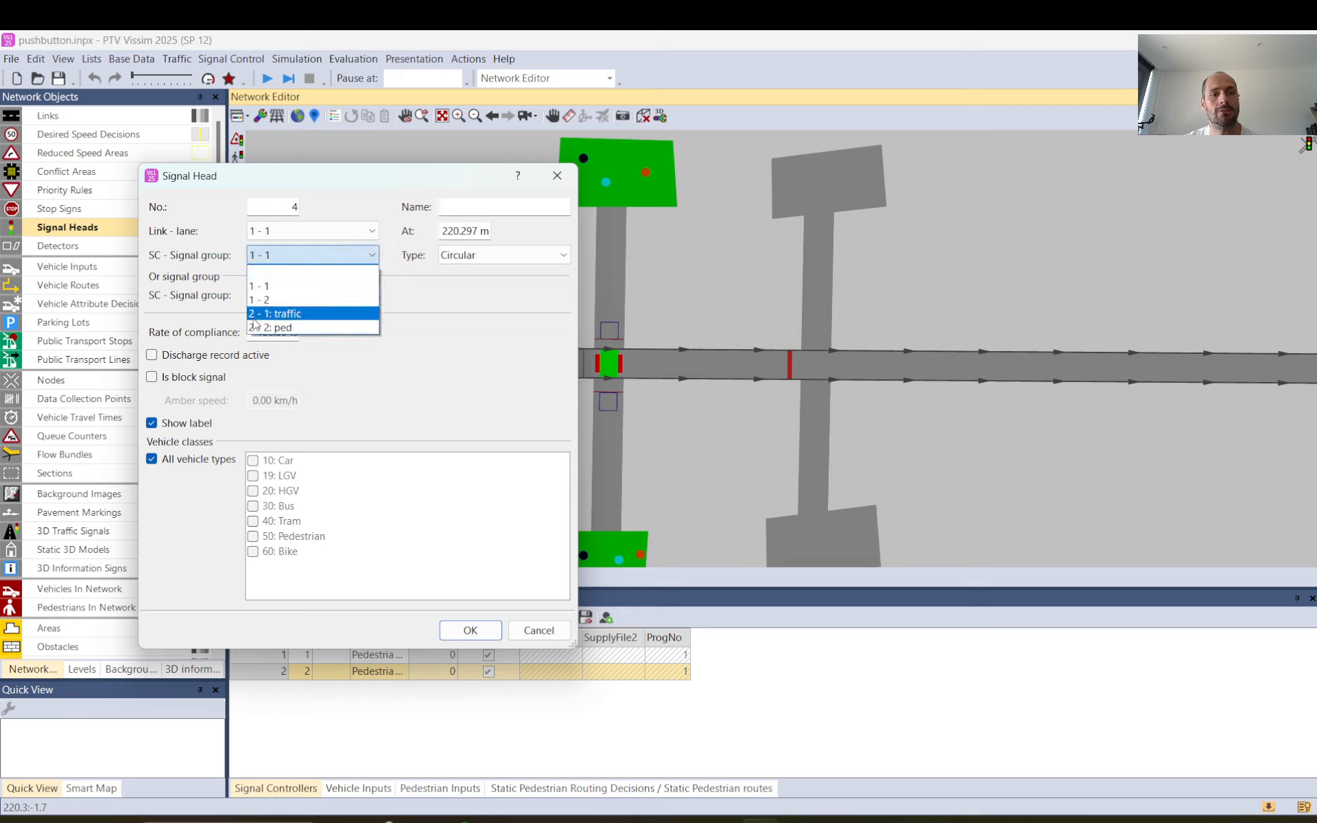
pyautogui.click(258, 183)
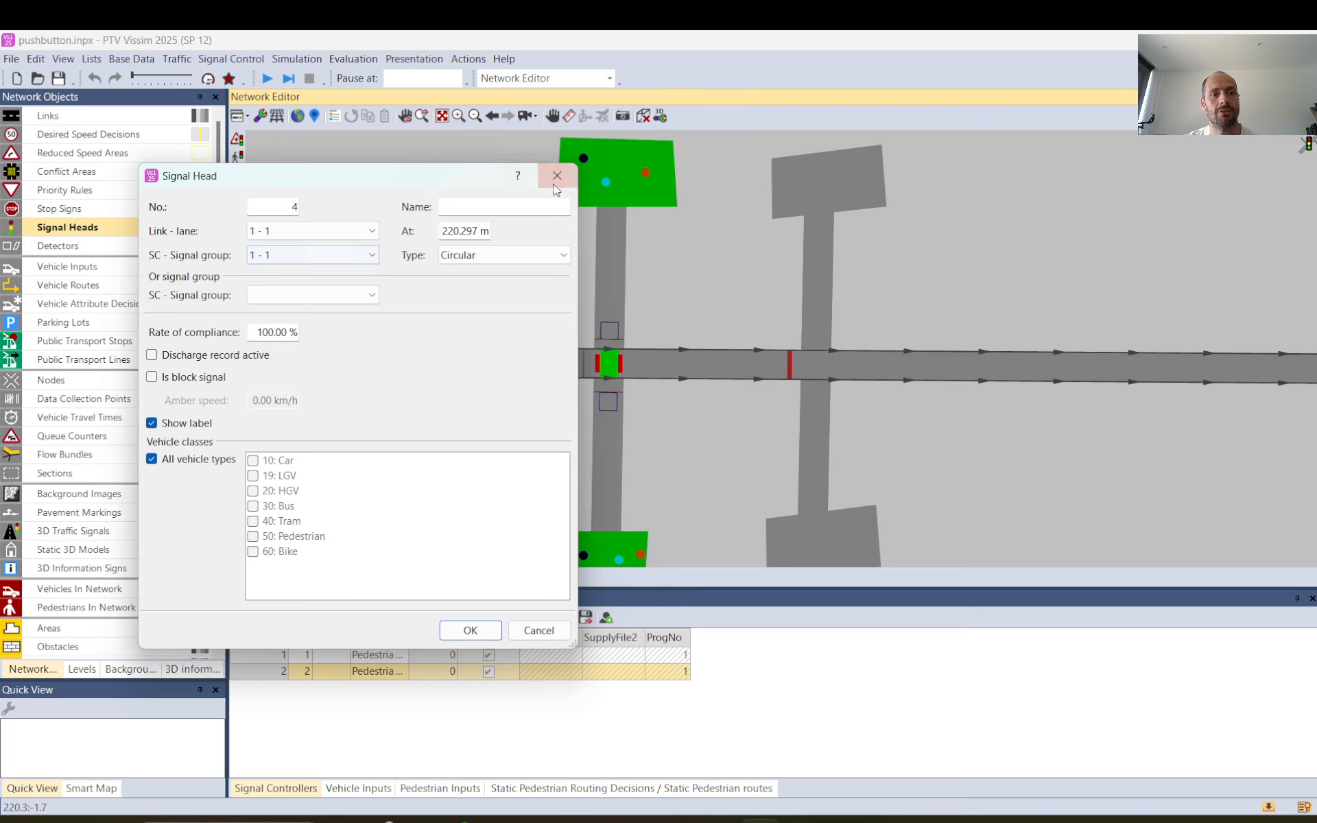
pyautogui.moveTo(364, 183); pyautogui.dragTo(864, 193)
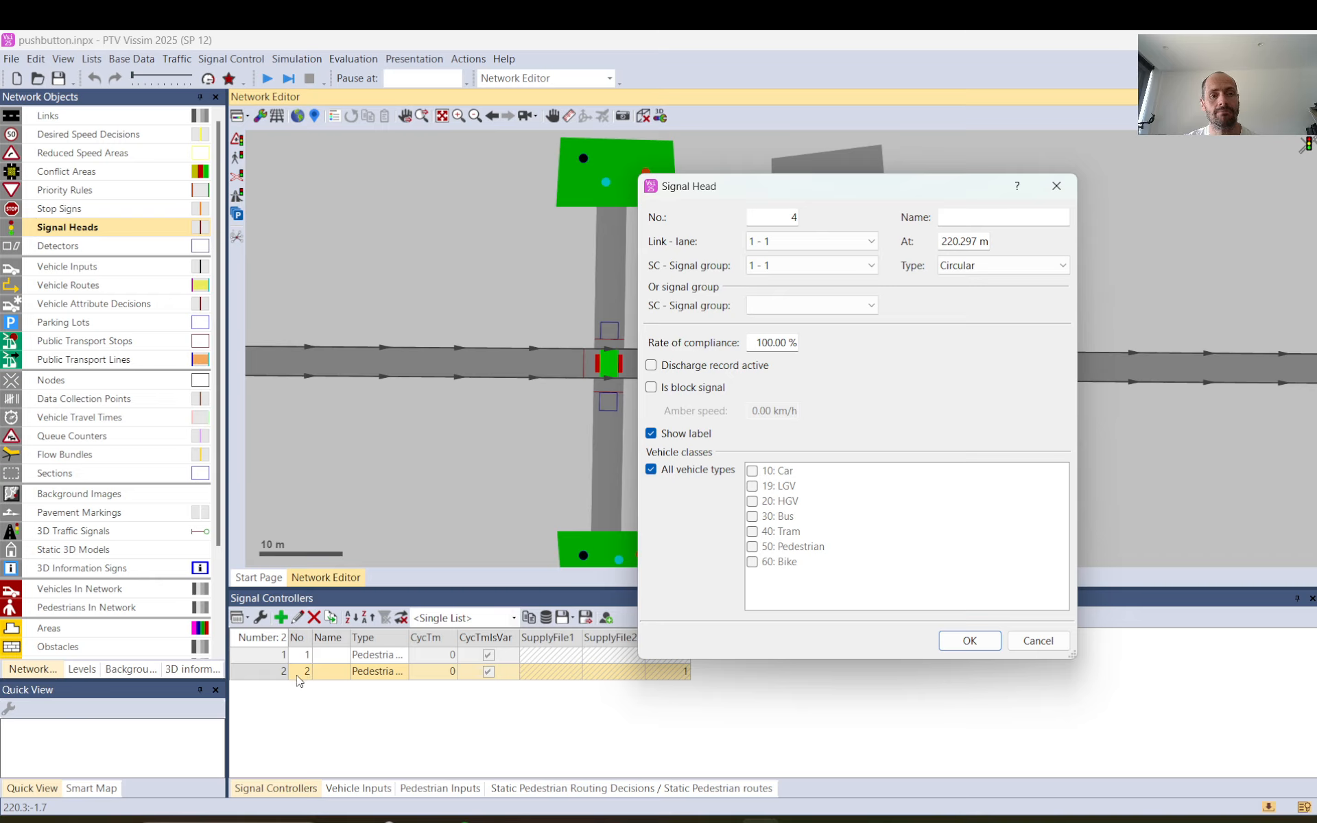
pyautogui.click(782, 266)
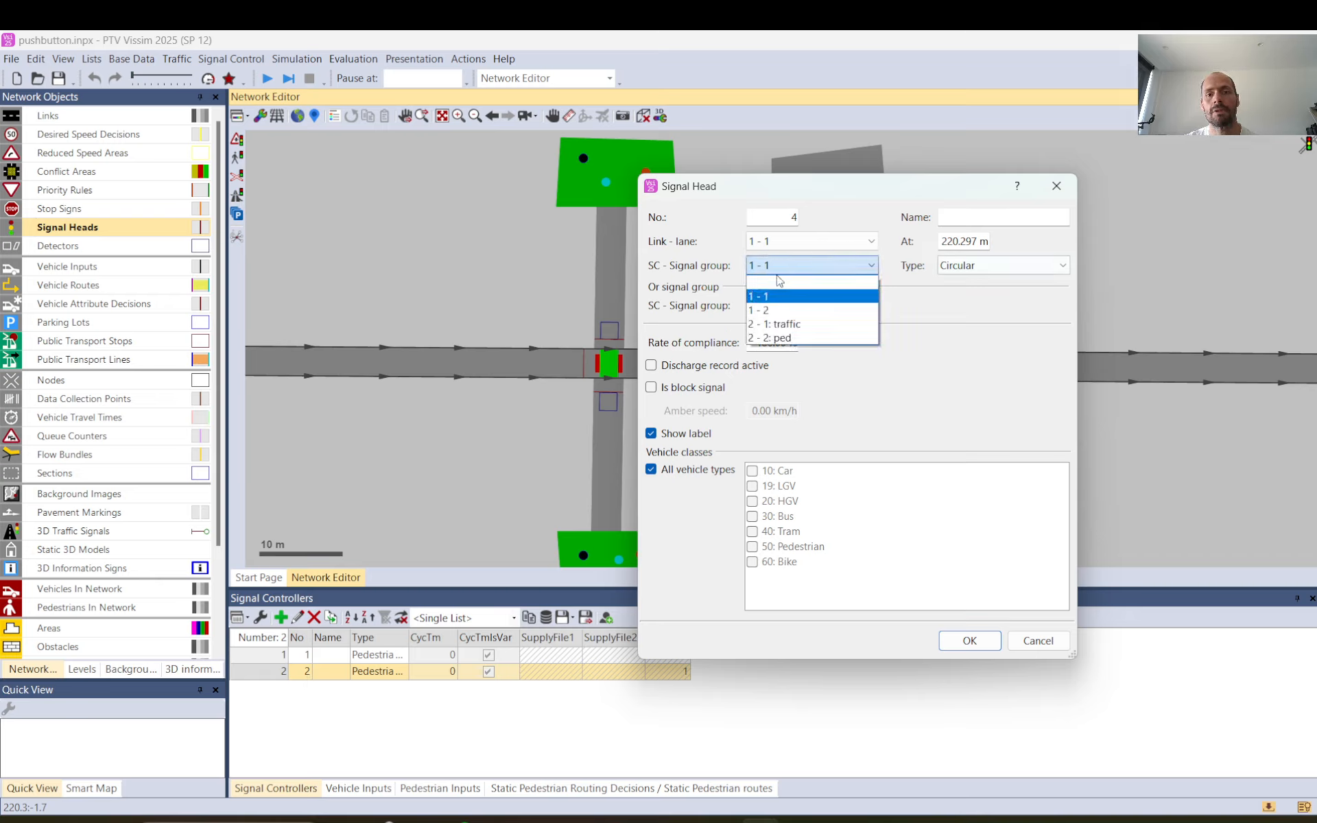
pyautogui.click(779, 326)
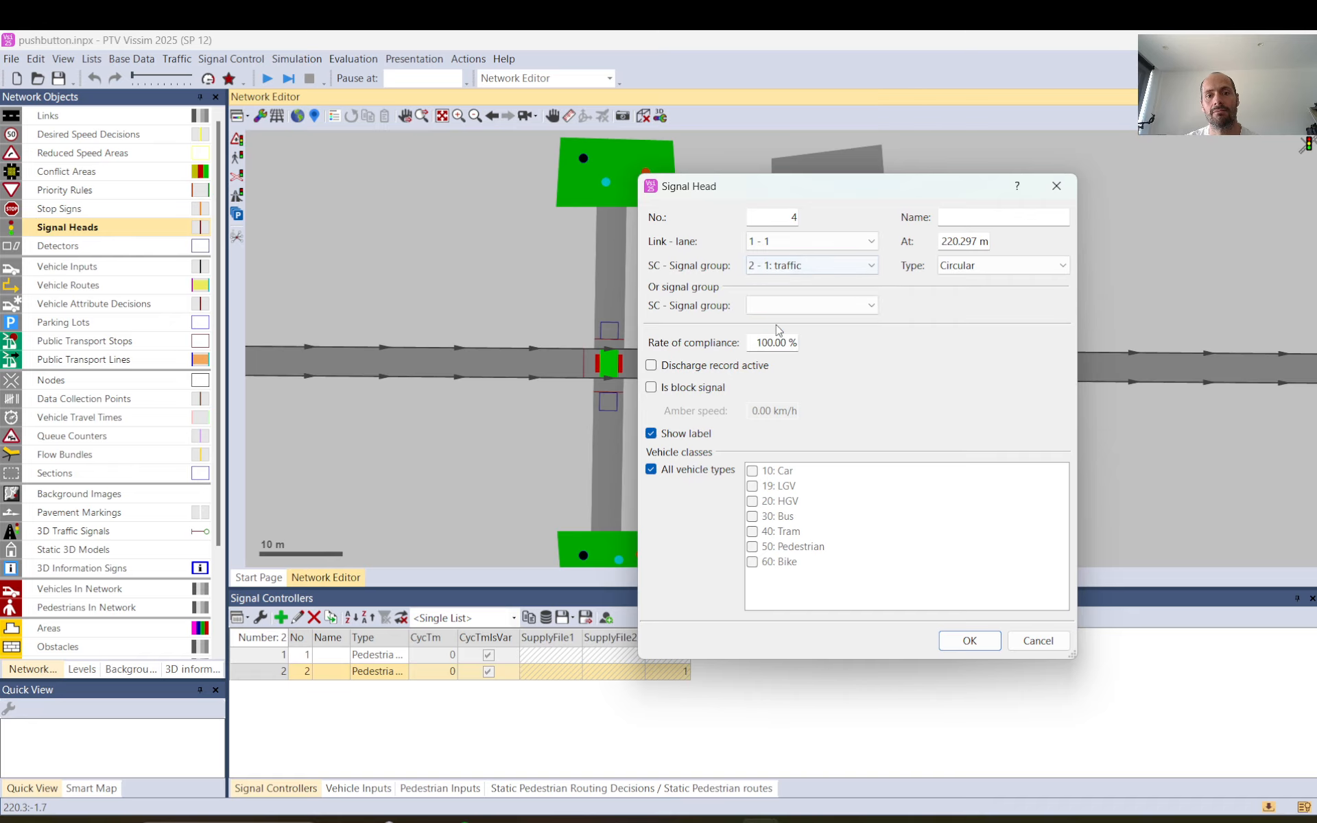
pyautogui.click(957, 646)
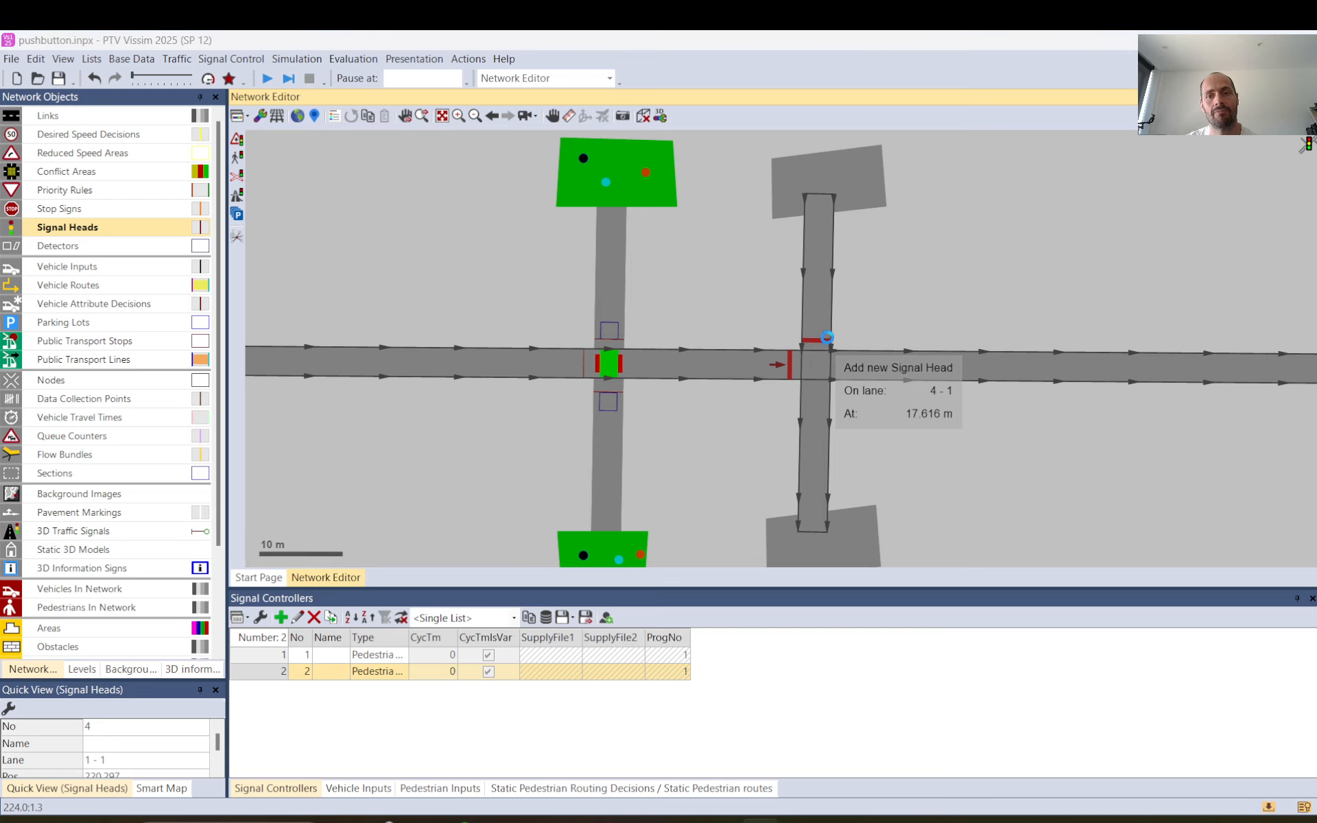
# Add a signal head on pedestrian lane 4 - 1 at 17.616 m, before the road, and assign it to signal group 2 - 2: ped.
pyautogui.click(821, 340)
pyautogui.click(812, 265)
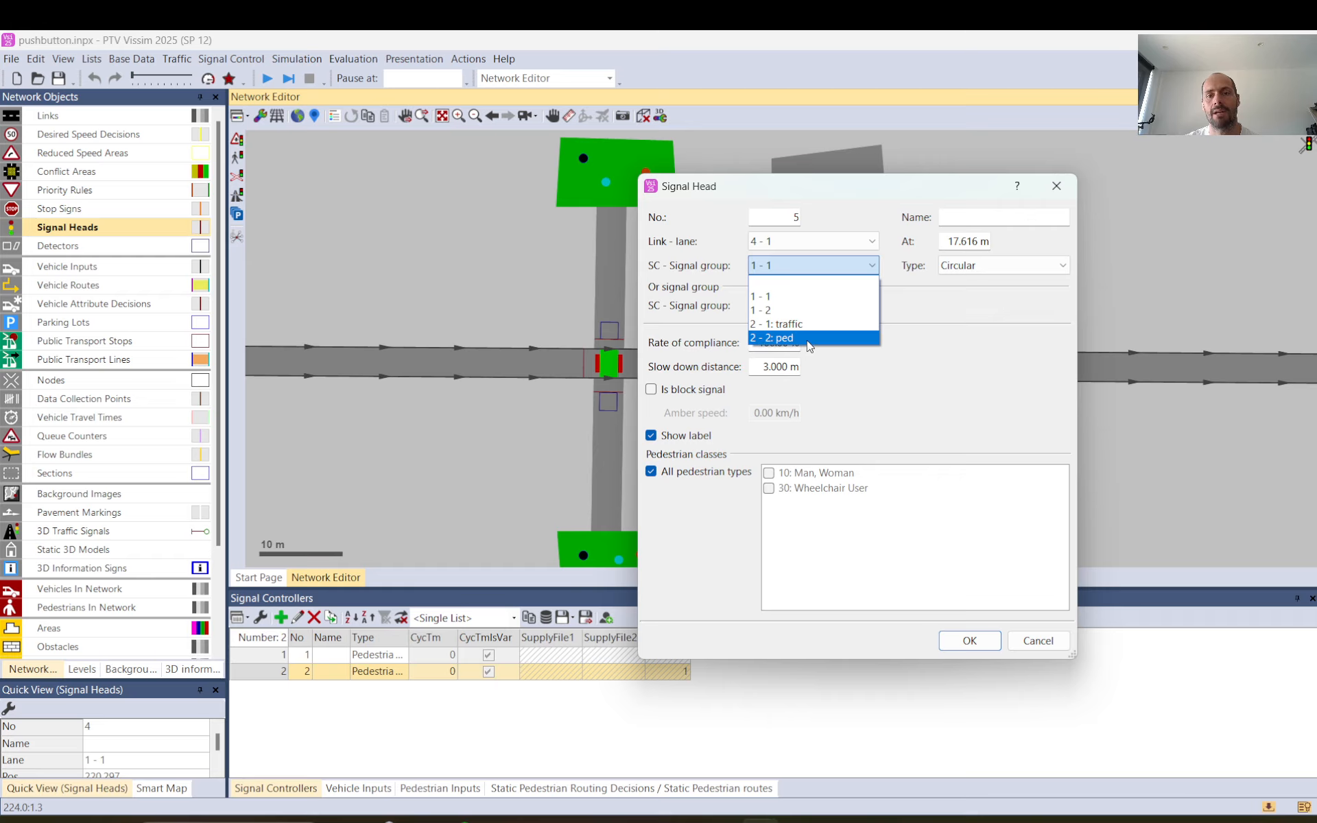
pyautogui.click(810, 346)
pyautogui.click(968, 639)
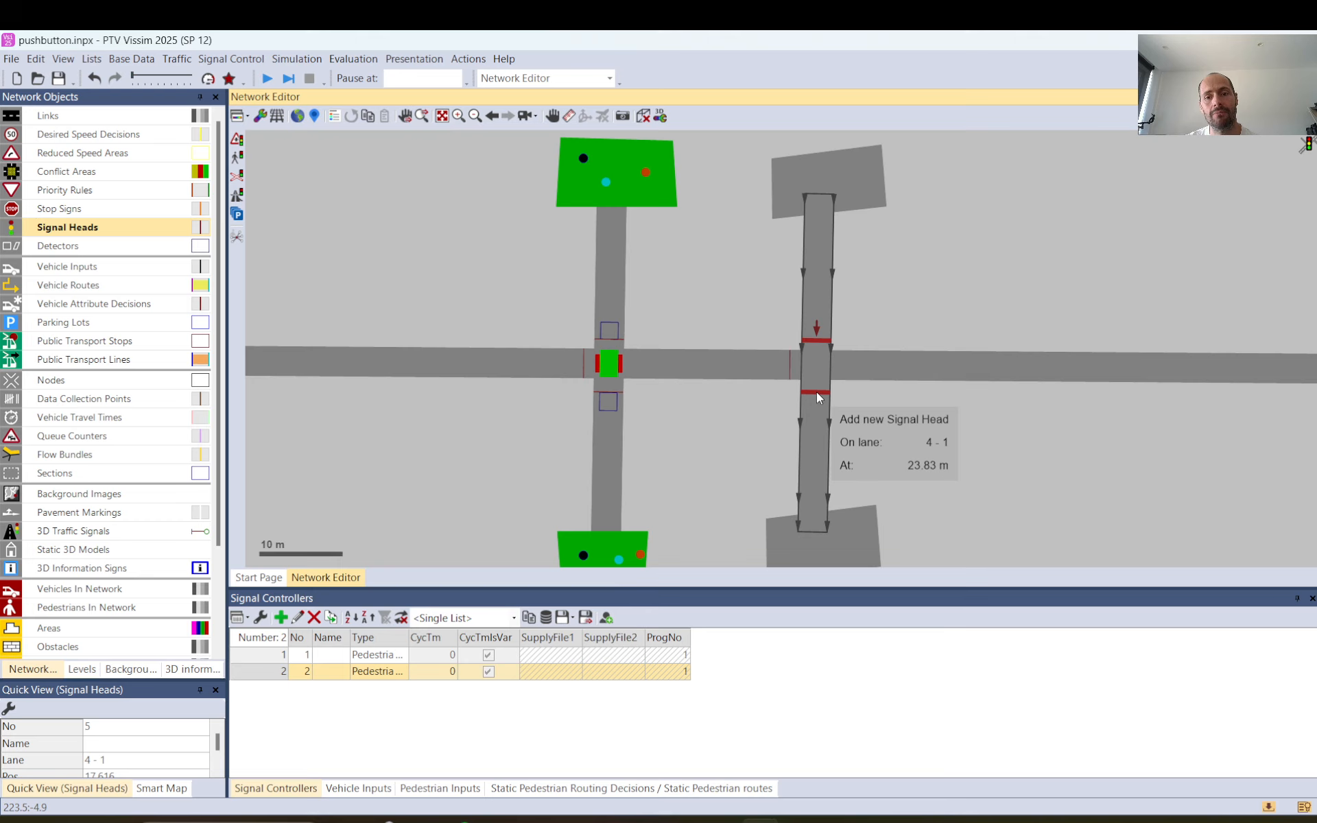
# Add a signal head on the far side of the road at 23.830 m of lane 4 - 1, assigned to signal group 2 - 2: ped.
pyautogui.click(816, 393)
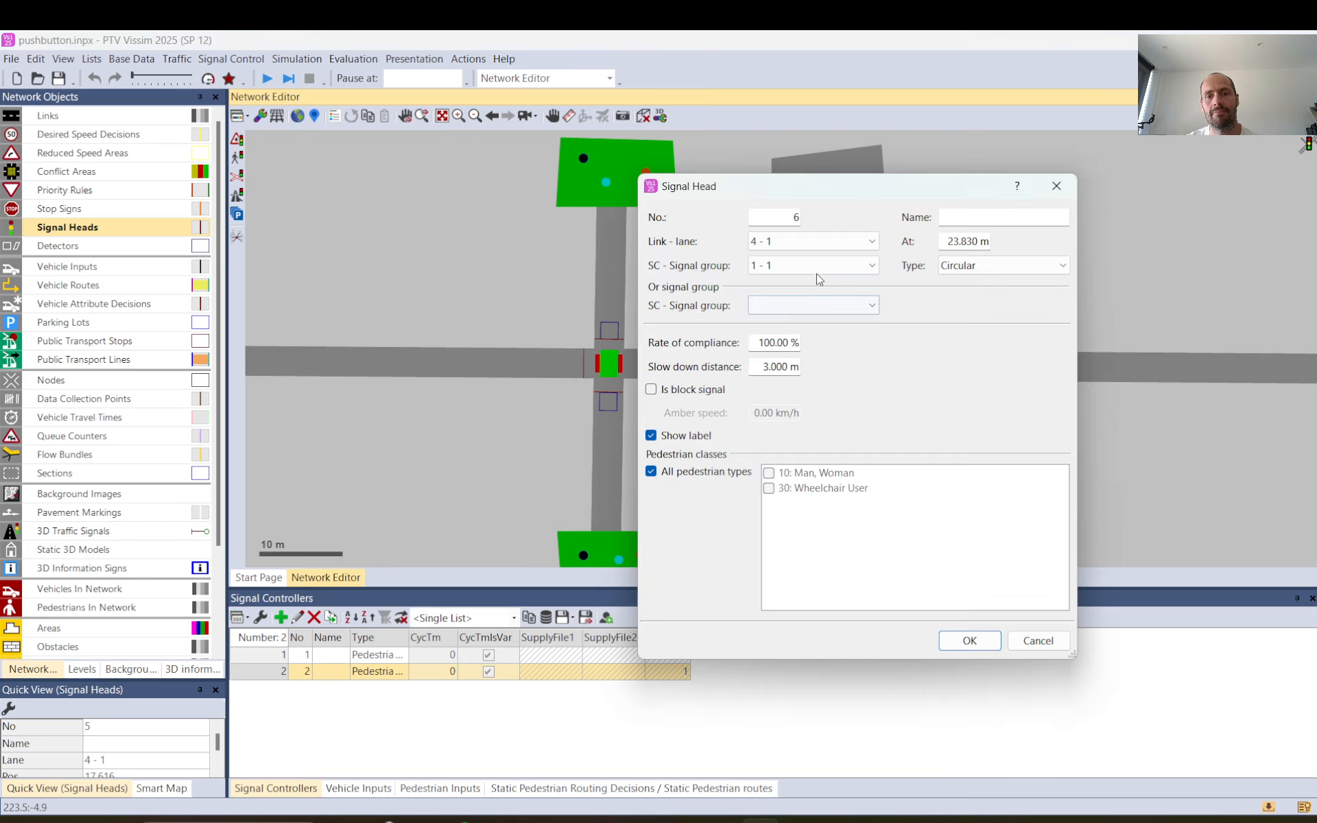
pyautogui.click(816, 273)
pyautogui.click(782, 341)
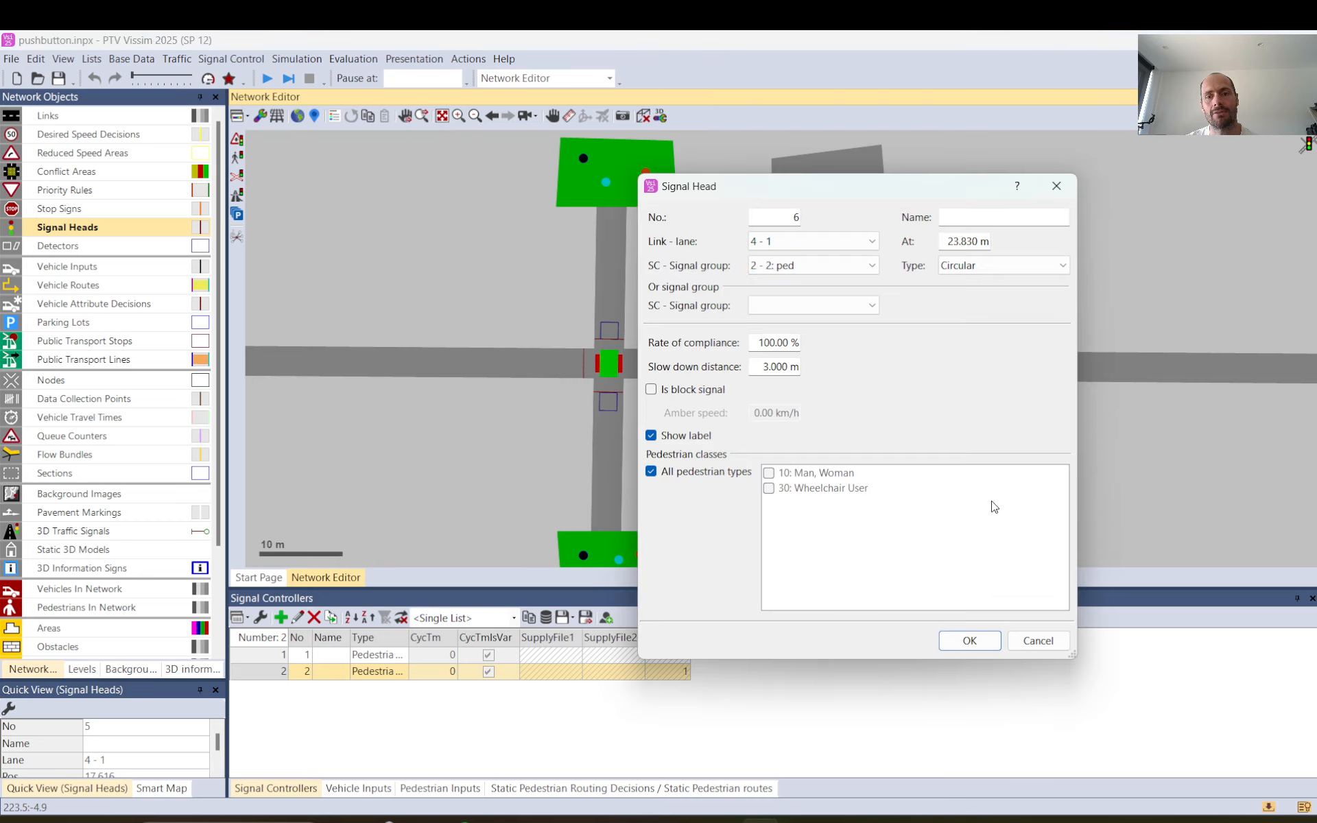
pyautogui.click(969, 641)
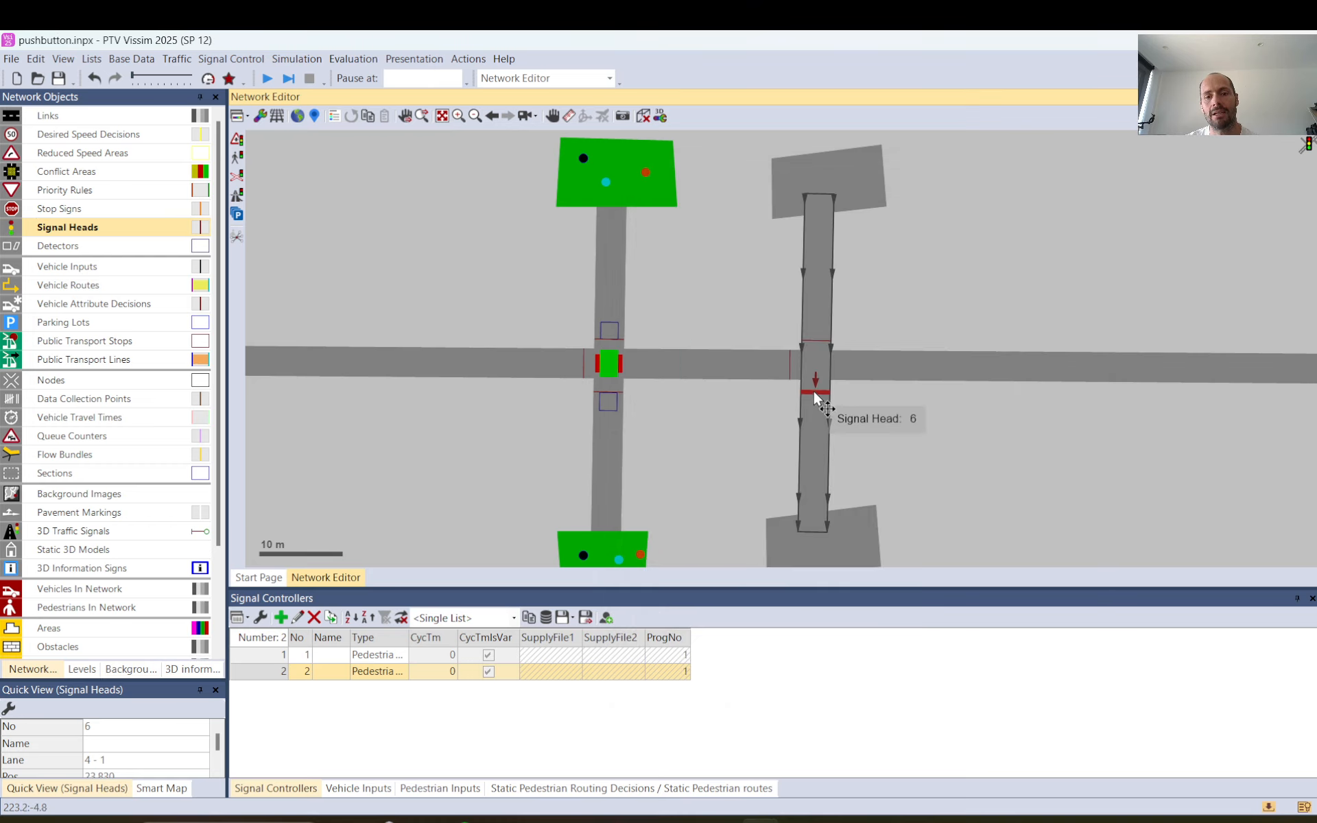
# Move signal head 6 onto the opposite-direction pedestrian lane 5 - 1 at about 17.1 m and check both pedestrian heads' directions.
pyautogui.moveTo(814, 392); pyautogui.dragTo(813, 396)
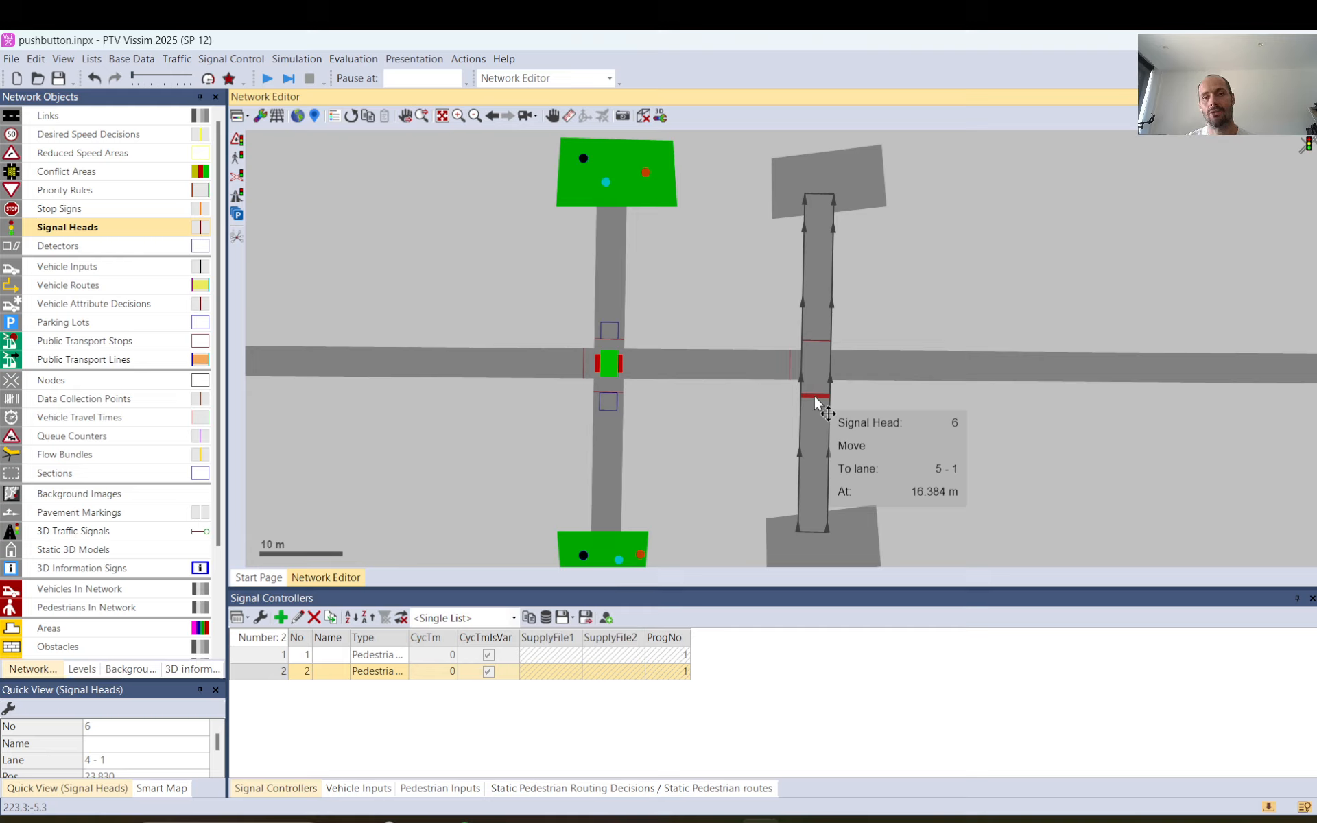
pyautogui.moveTo(814, 396); pyautogui.dragTo(816, 392)
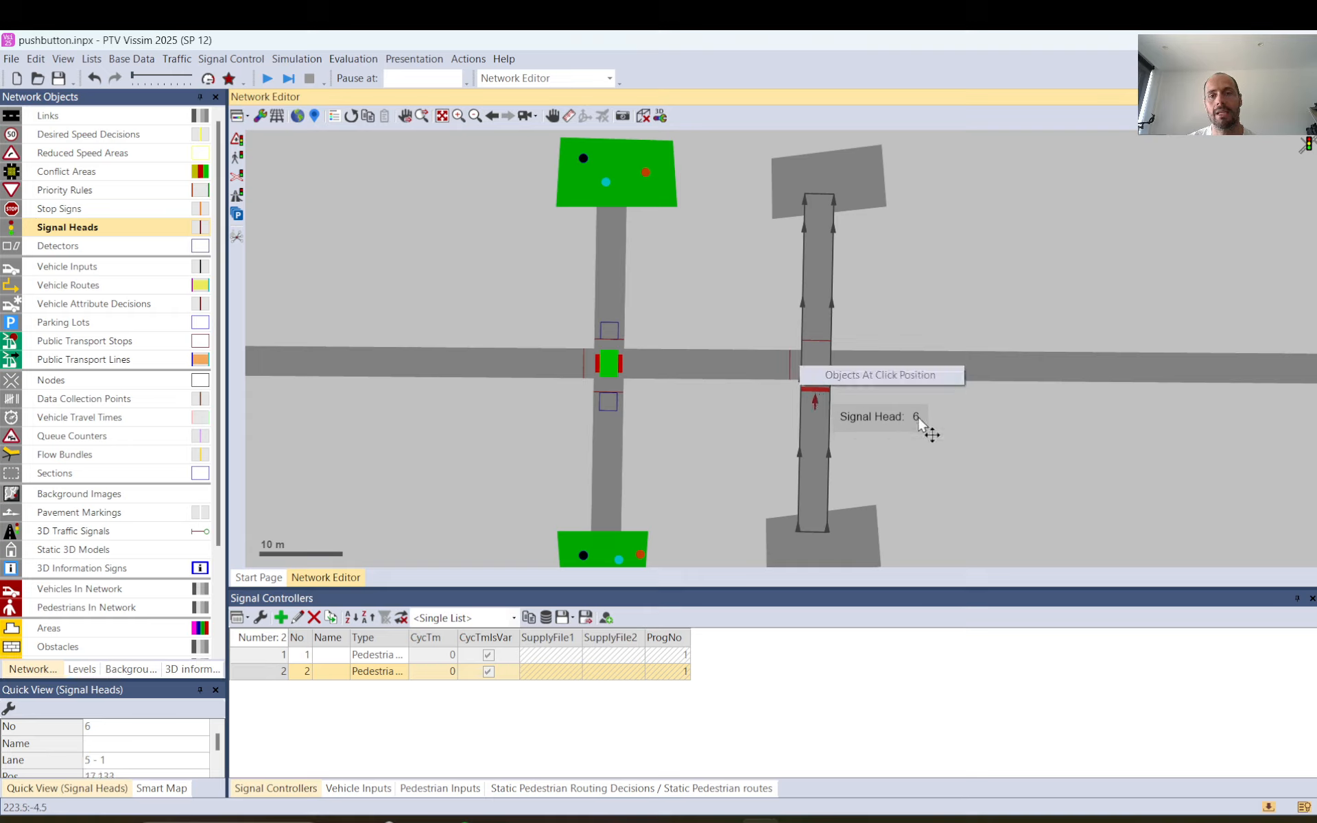
pyautogui.click(1006, 418)
pyautogui.click(819, 398)
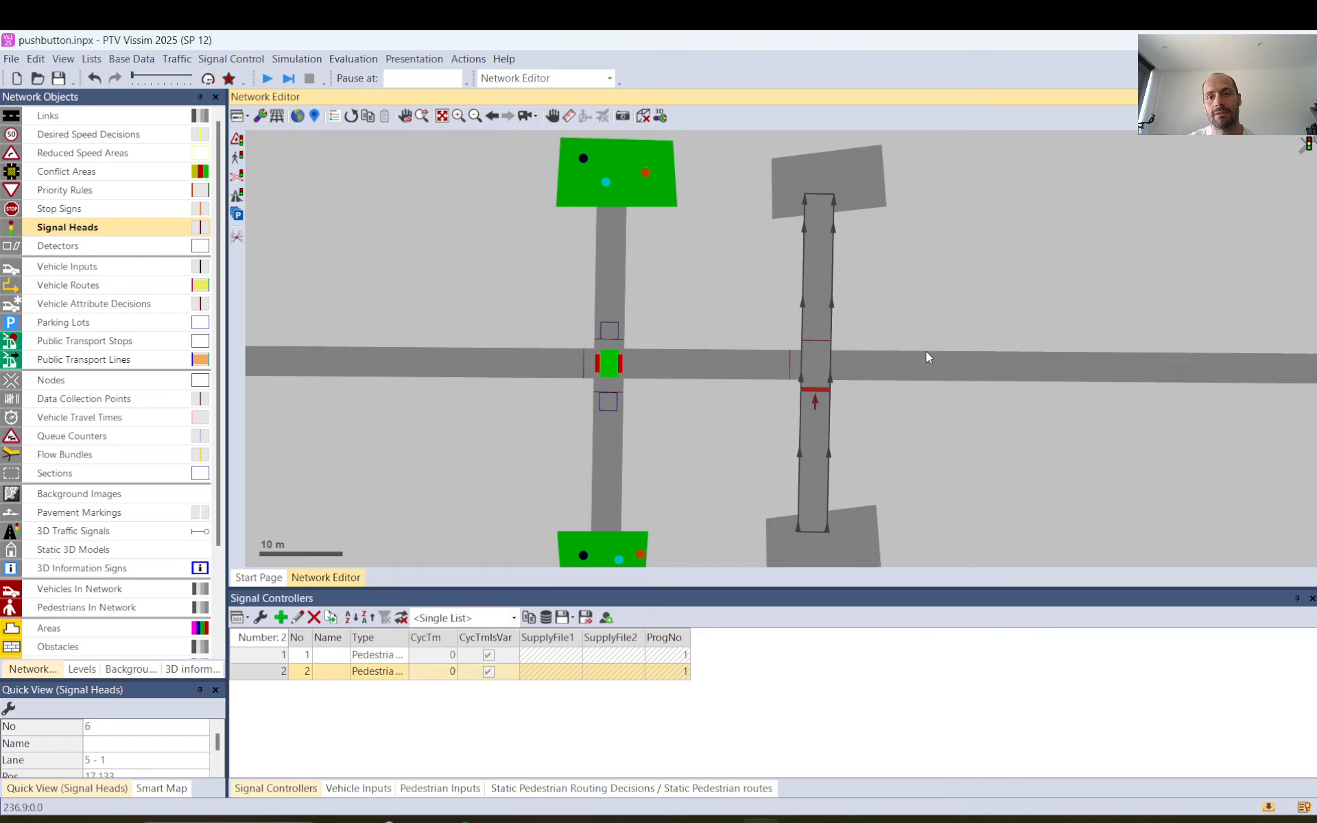
pyautogui.click(819, 344)
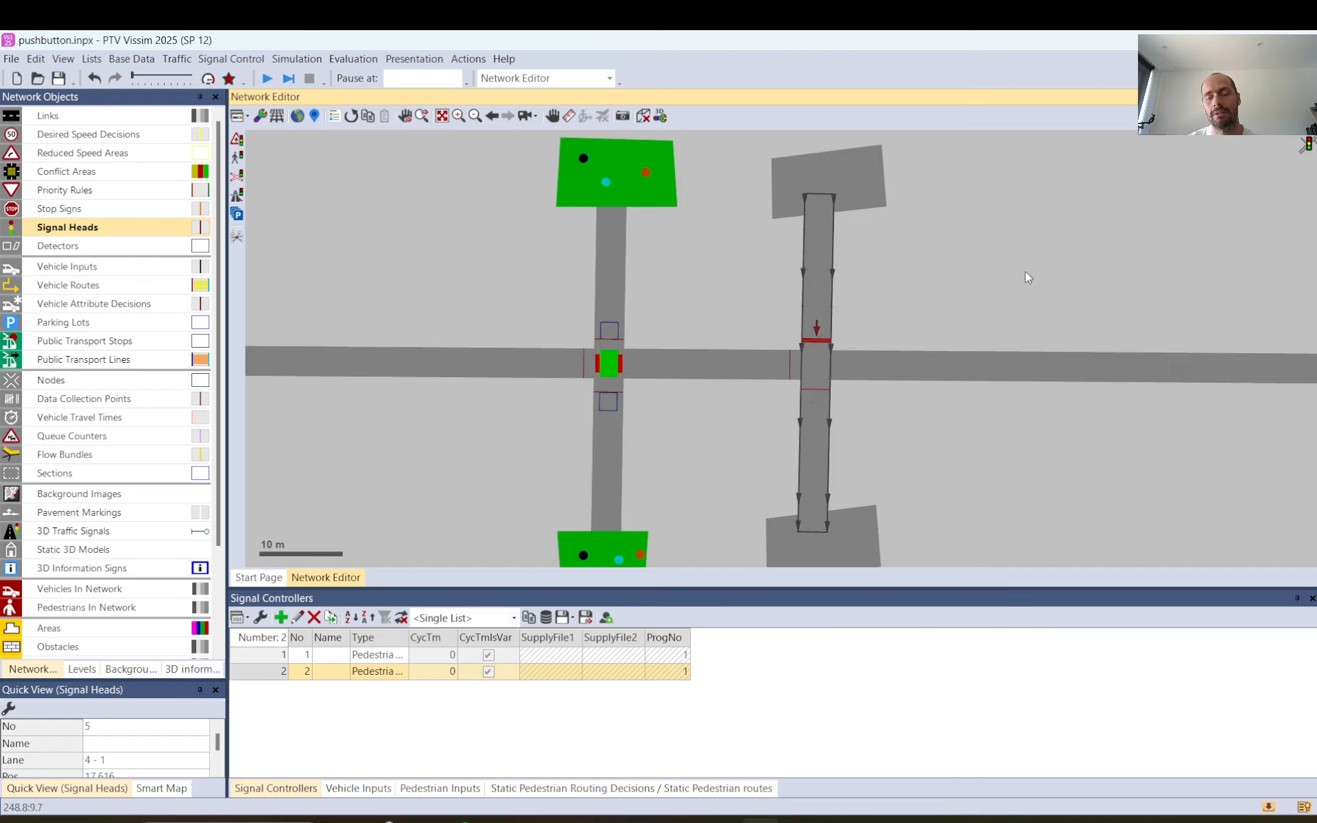
pyautogui.click(974, 282)
# Add a detector about 3.6 m long with port number 1 on pedestrian lane 4 - 1, upstream of its signal head.
pyautogui.click(59, 245)
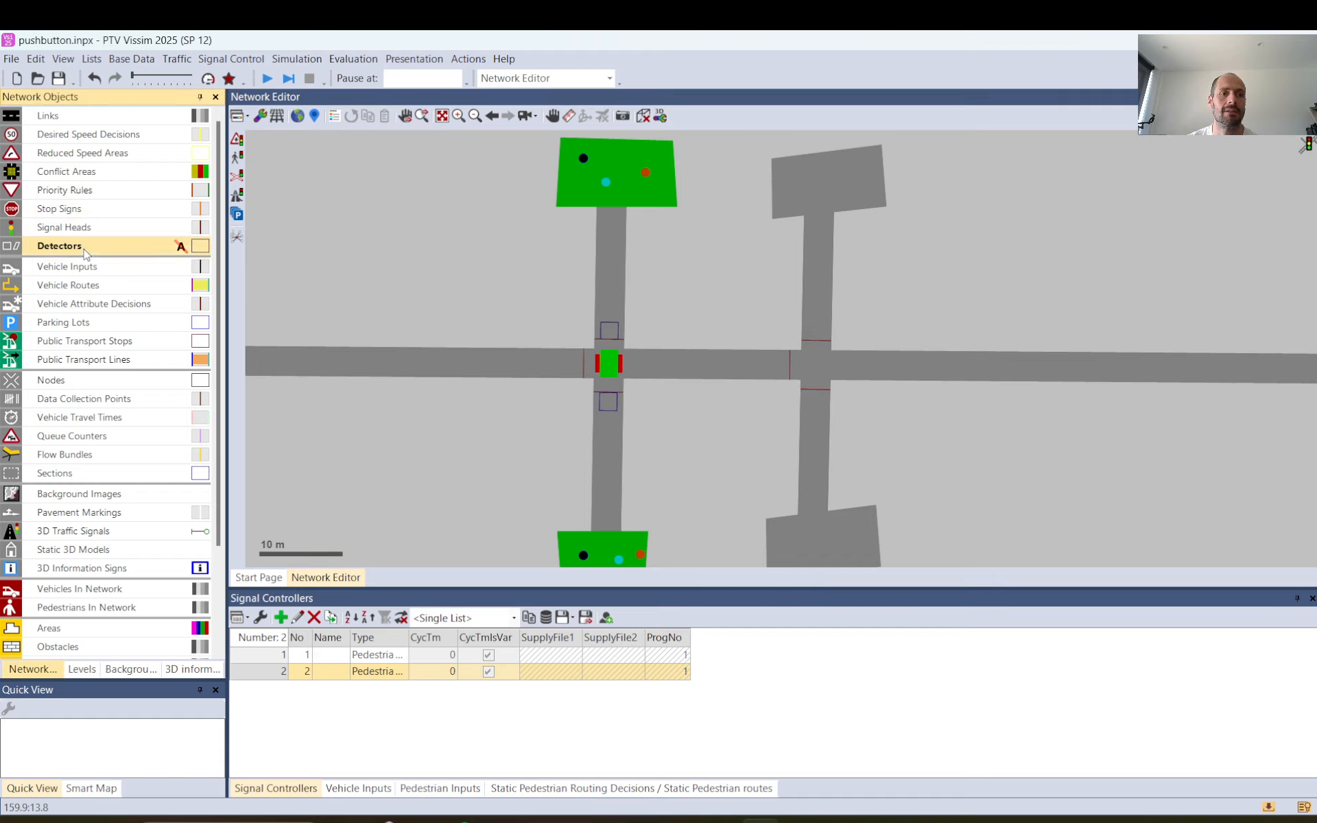
pyautogui.moveTo(814, 320); pyautogui.dragTo(814, 290)
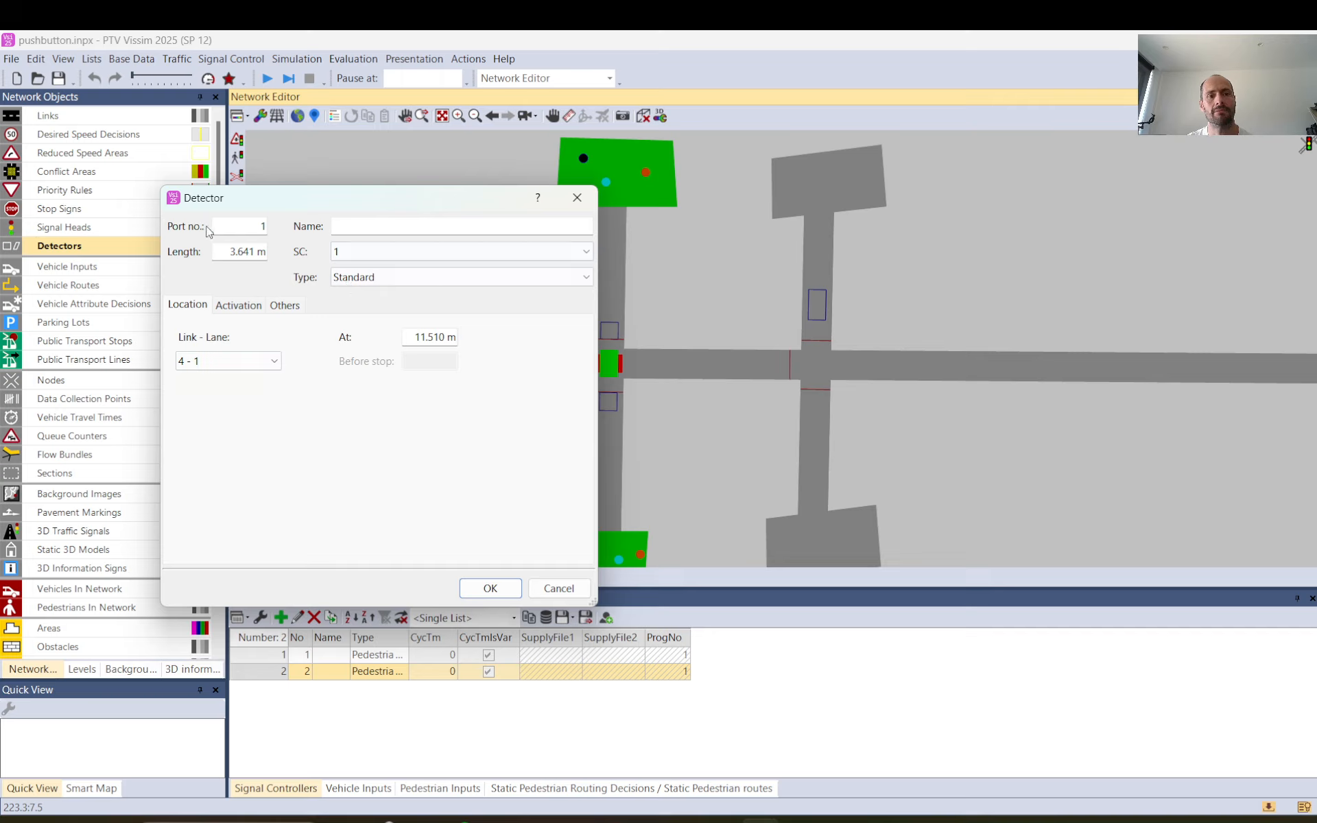
pyautogui.doubleClick(269, 225)
pyautogui.click(492, 588)
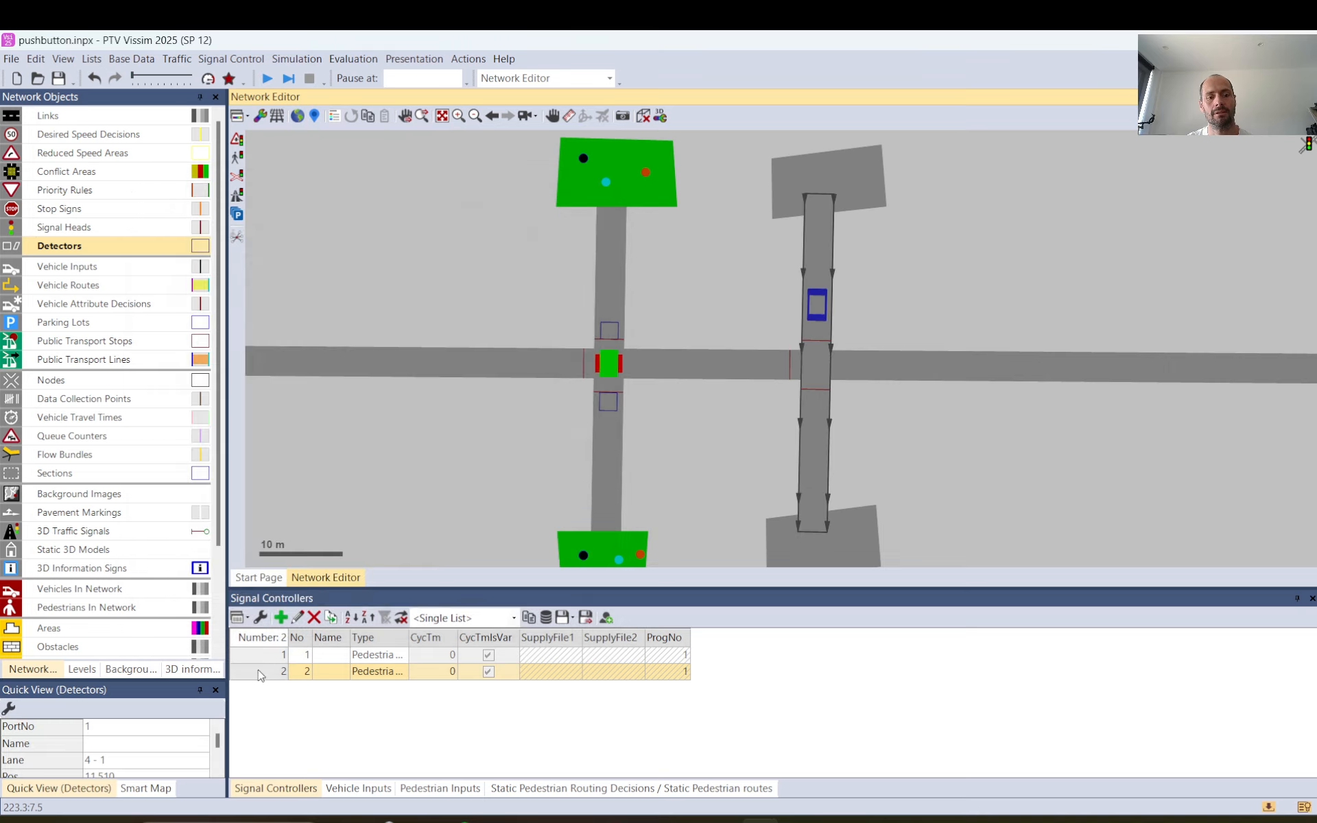
# Check the ped signal group's call detector port number in signal controller 2.
pyautogui.doubleClick(262, 673)
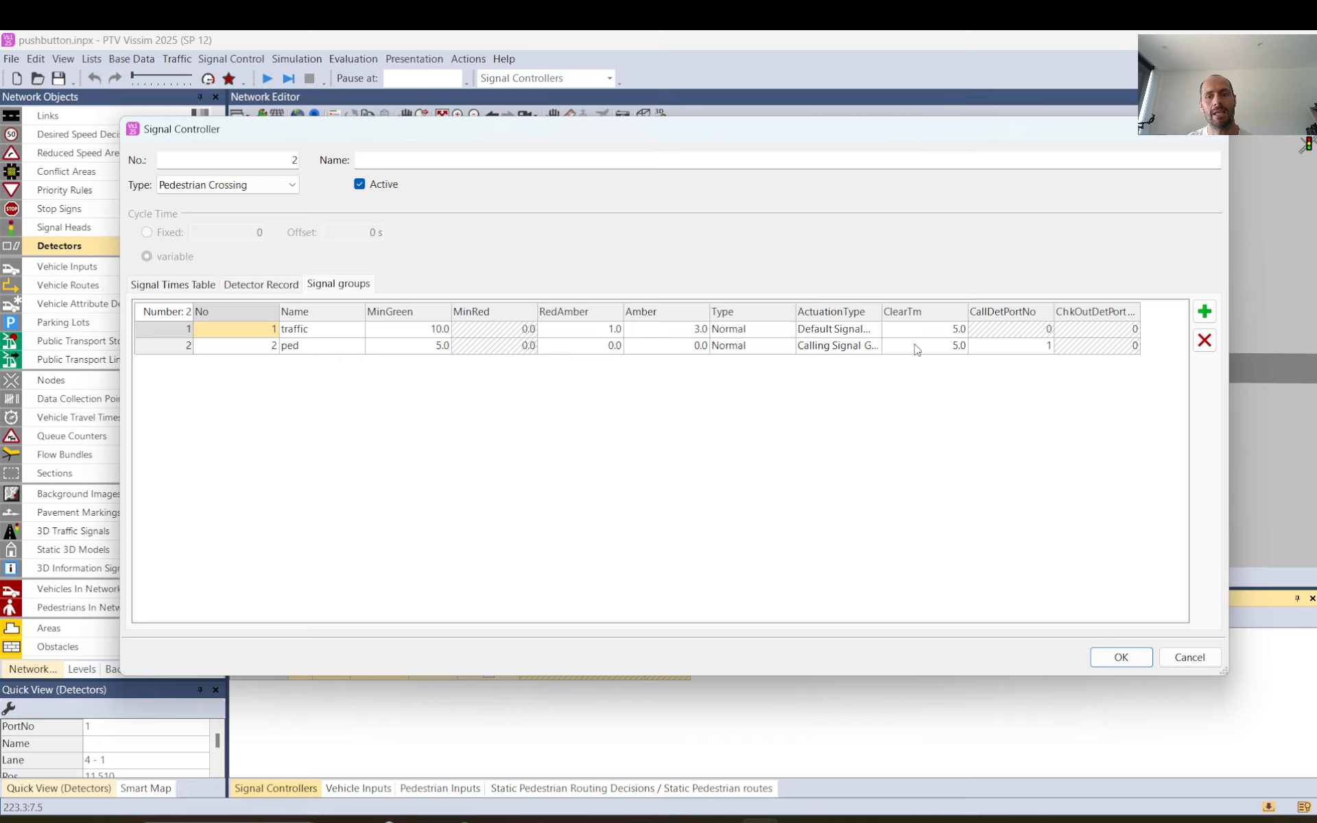
pyautogui.click(1018, 348)
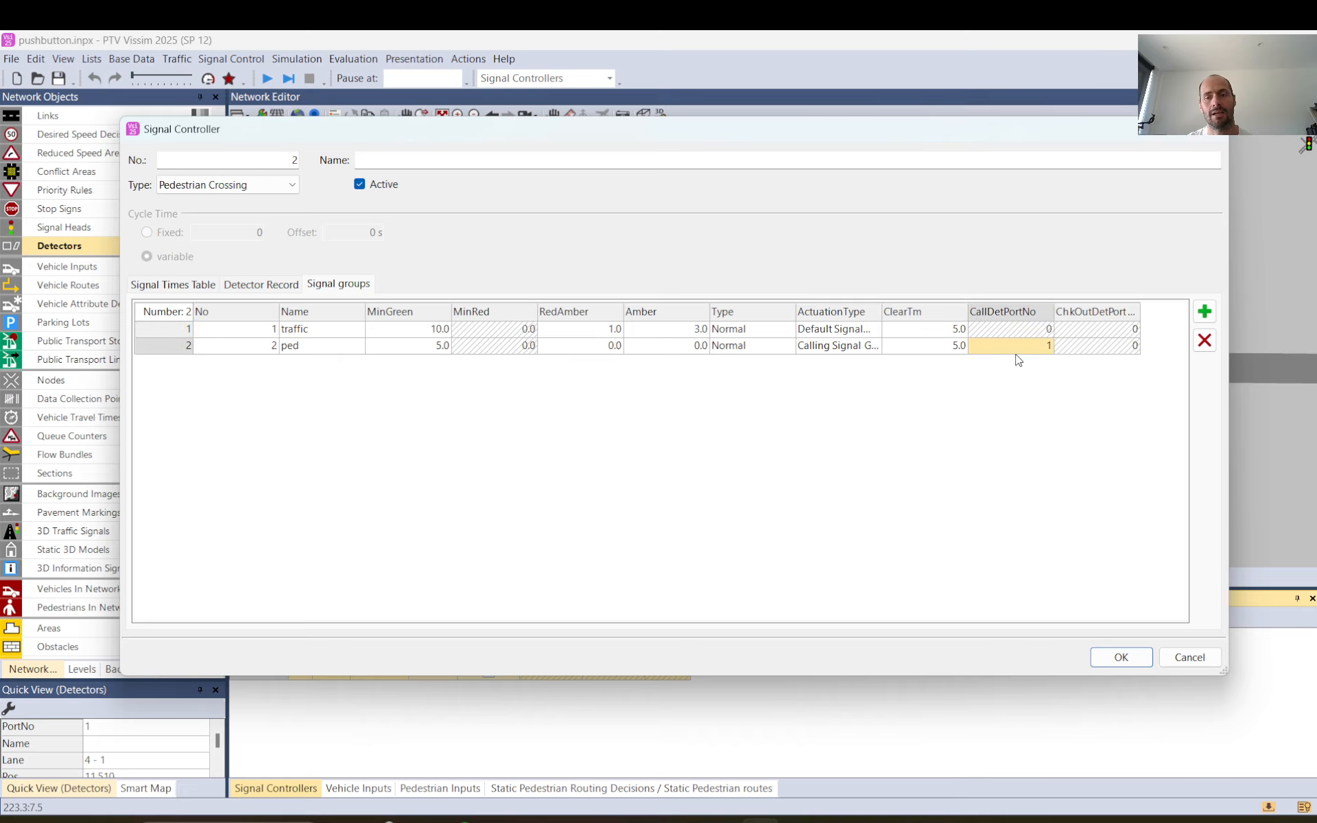
pyautogui.click(1129, 664)
# Move the new detector to about 13.9 m on its lane, directly in front of the pedestrian signal head.
pyautogui.moveTo(823, 310)
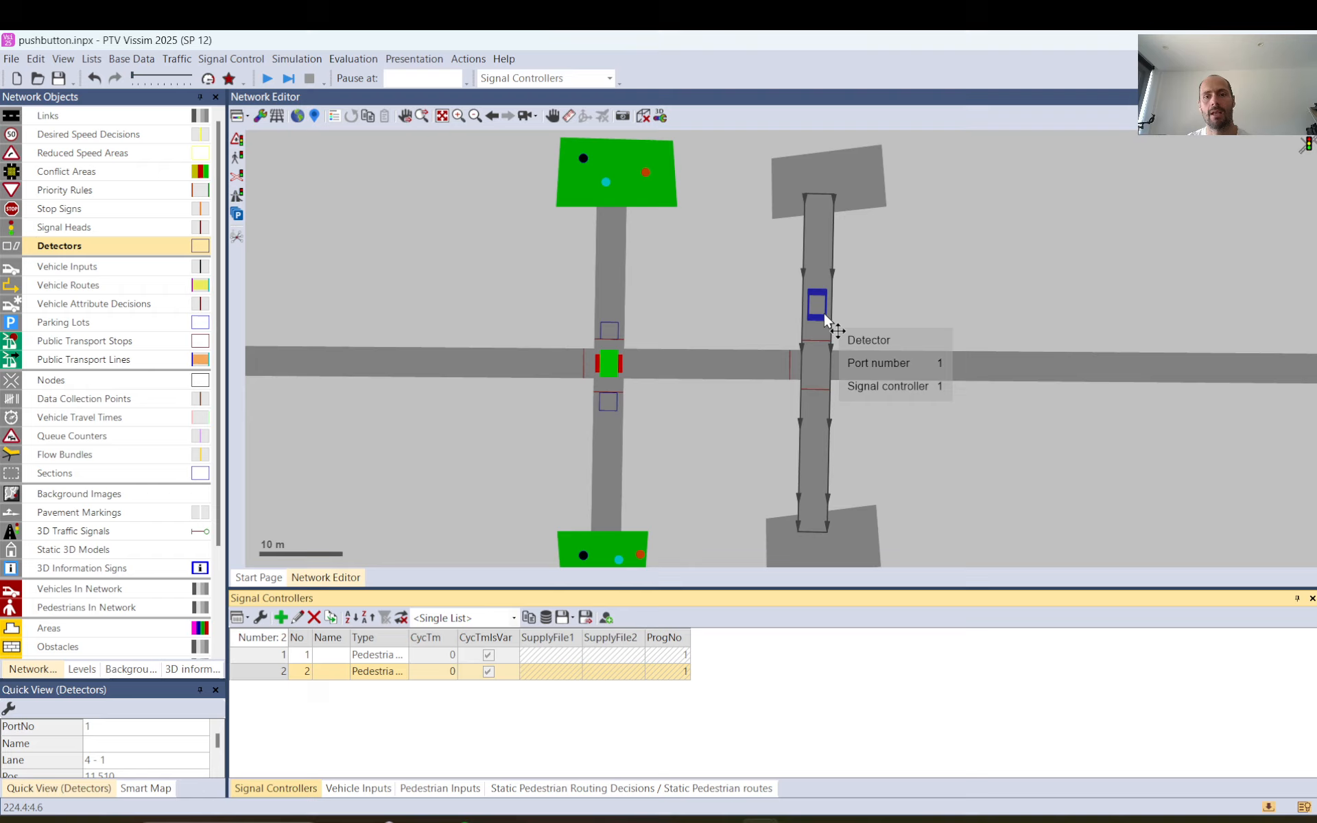
pyautogui.moveTo(821, 306); pyautogui.dragTo(822, 327)
pyautogui.scroll(5, 823, 327)
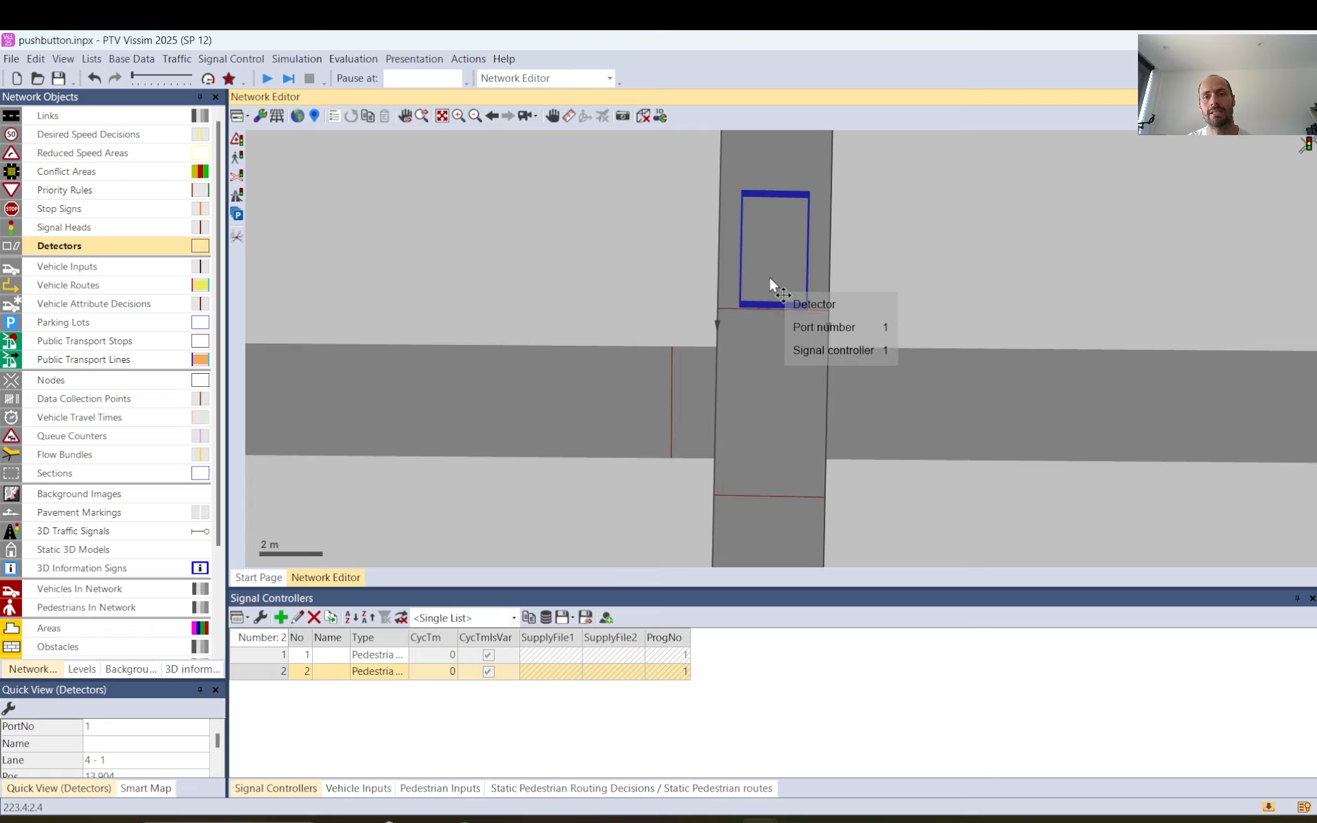
# Nudge the detector on lane 4 - 1 to about 13.95 m and duplicate it without copying its signal controller.
pyautogui.scroll(-3, 878, 264)
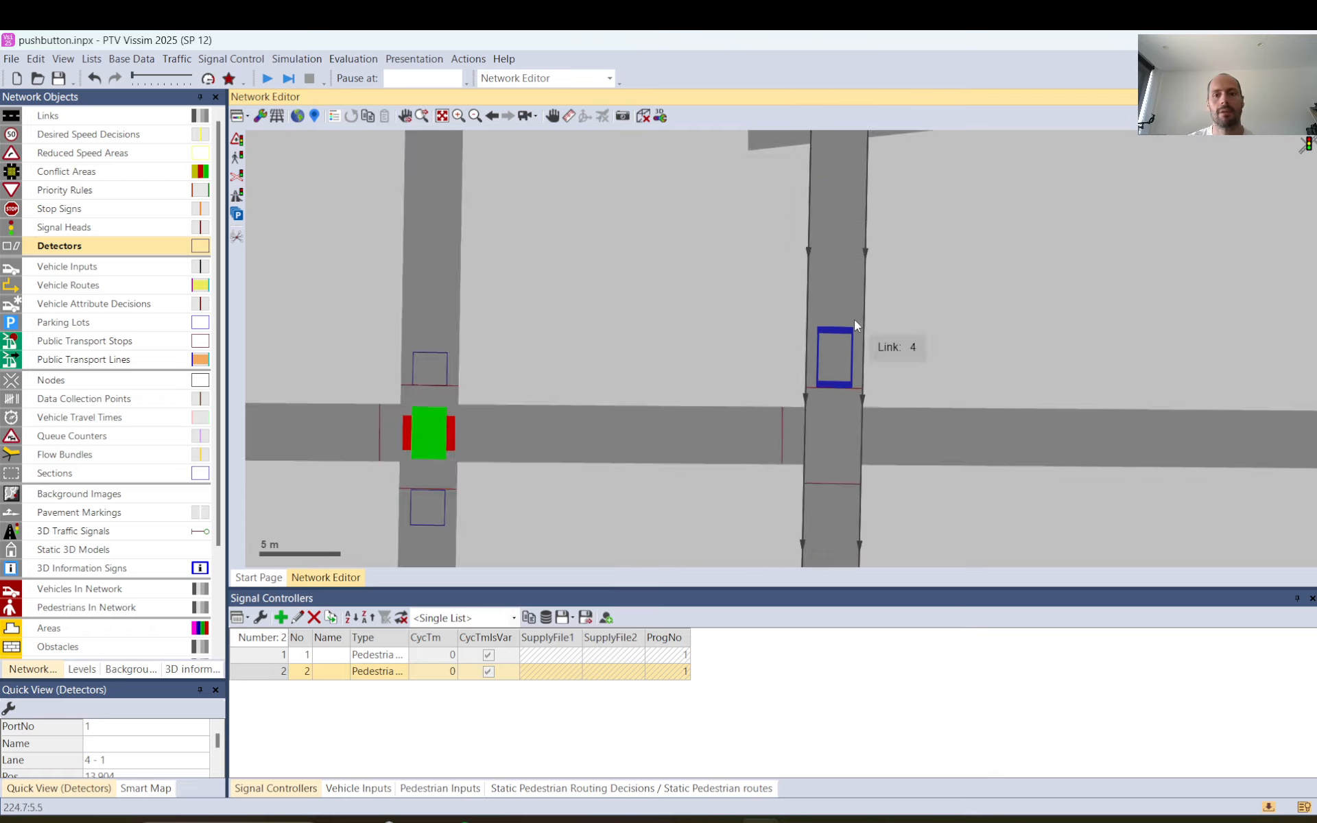
pyautogui.moveTo(833, 356)
pyautogui.mouseDown()
pyautogui.moveTo(829, 320)
pyautogui.moveTo(840, 357)
pyautogui.mouseUp()
pyautogui.moveTo(917, 367); pyautogui.dragTo(871, 234)
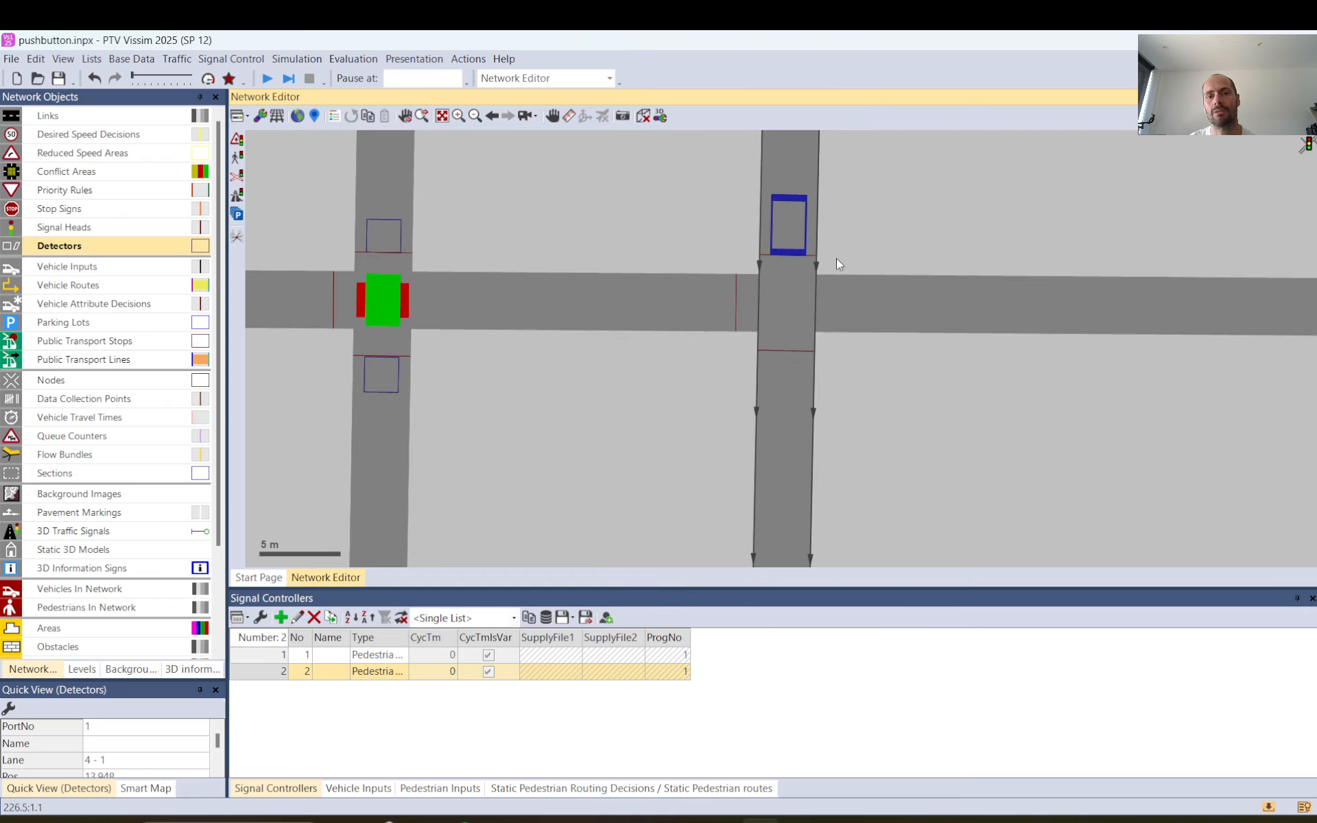
pyautogui.rightClick(785, 225)
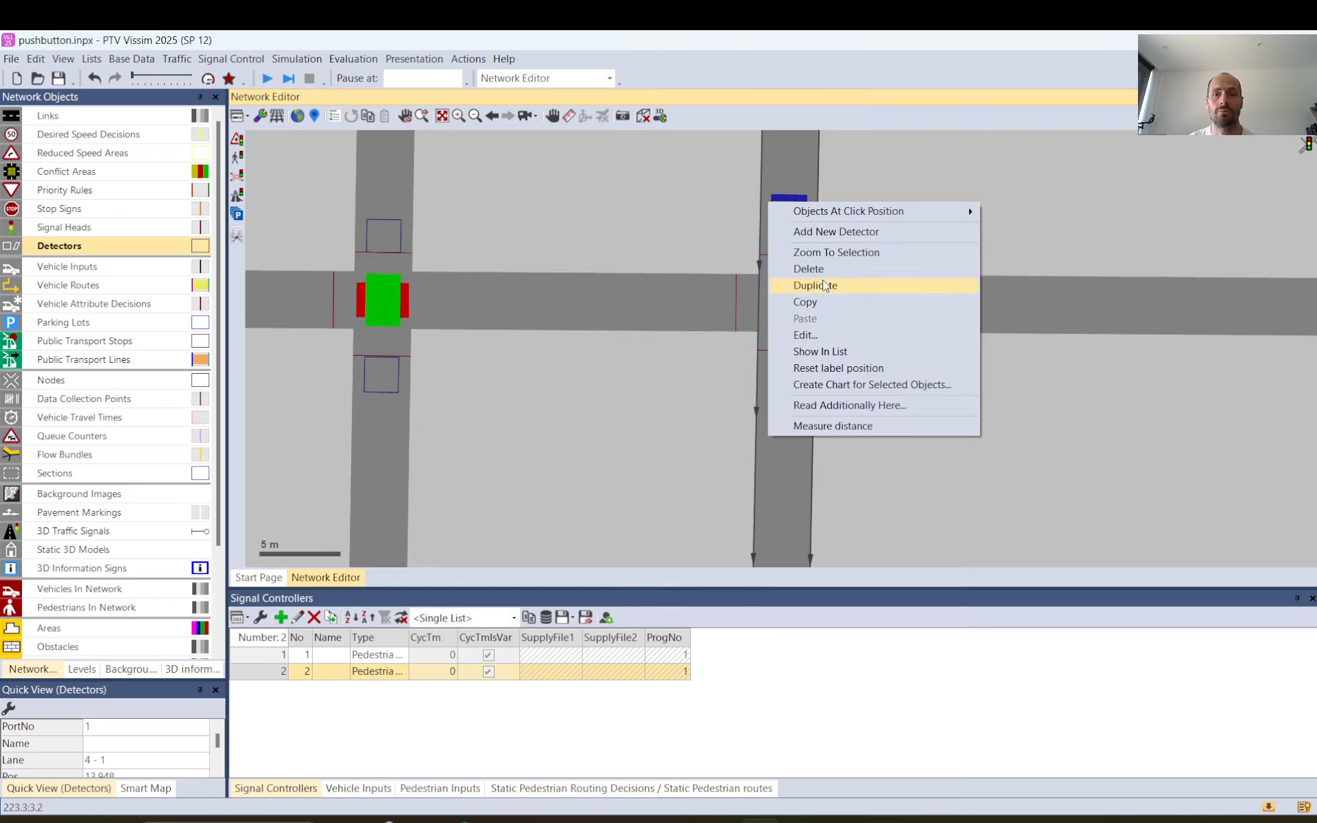
pyautogui.click(830, 285)
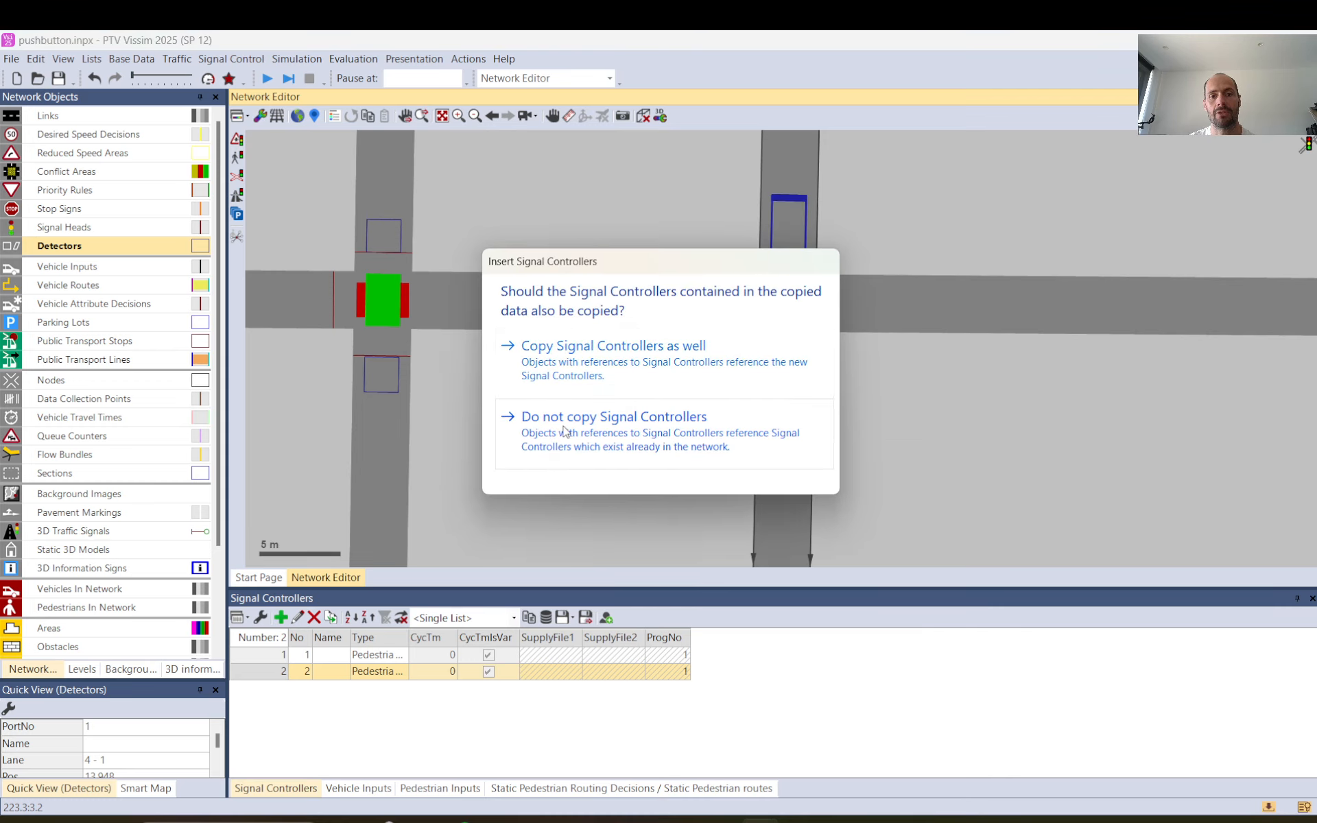
pyautogui.click(614, 431)
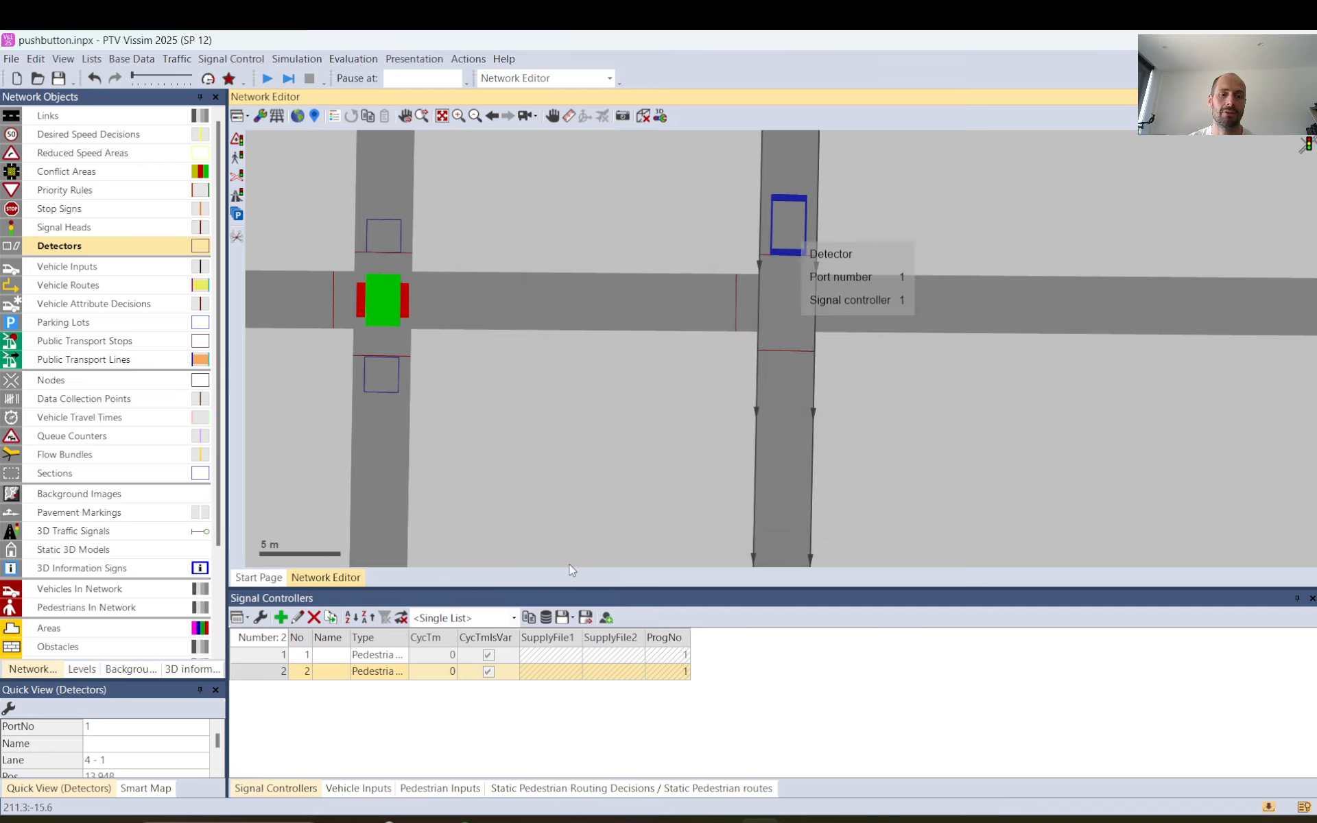
pyautogui.click(273, 678)
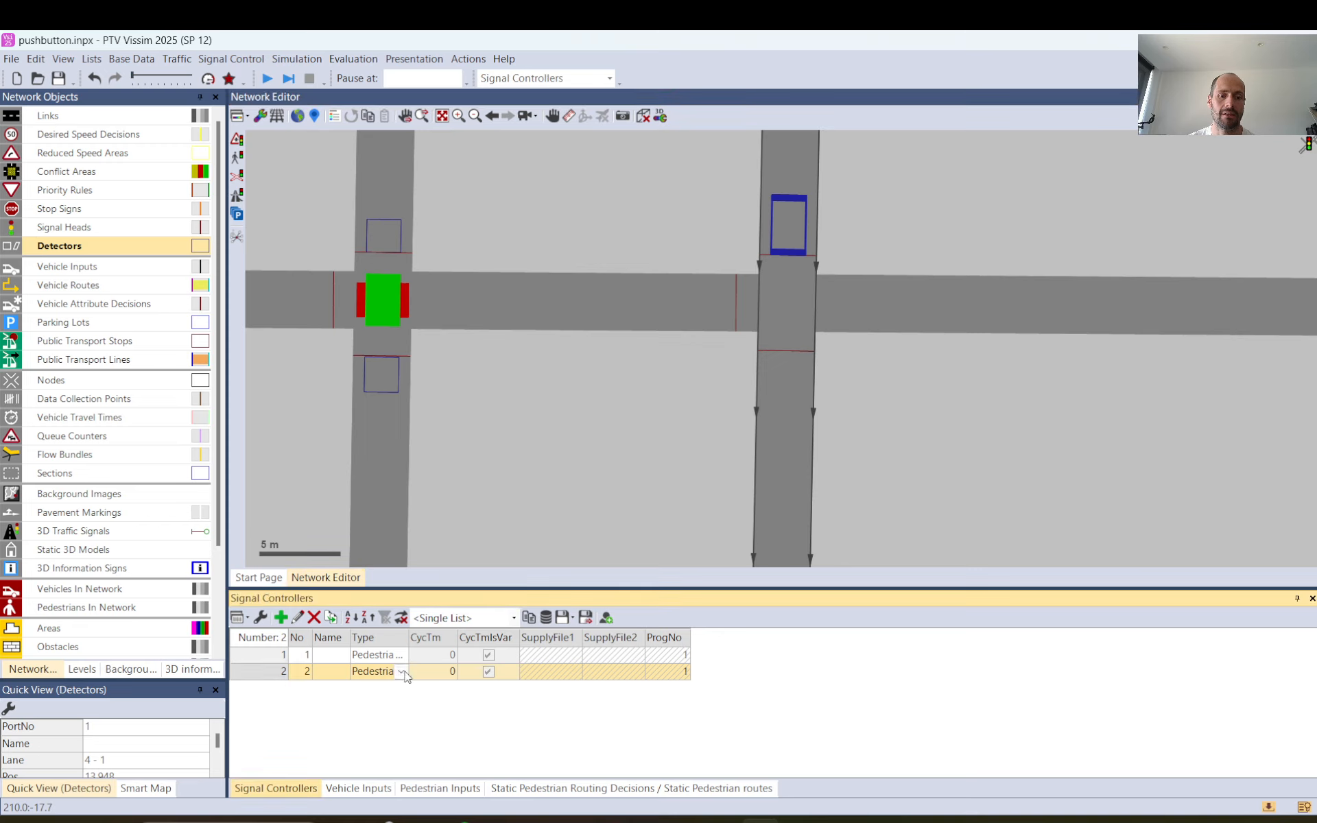
# Try duplicating the detector together with its signal controller, and undo that duplication.
pyautogui.rightClick(803, 226)
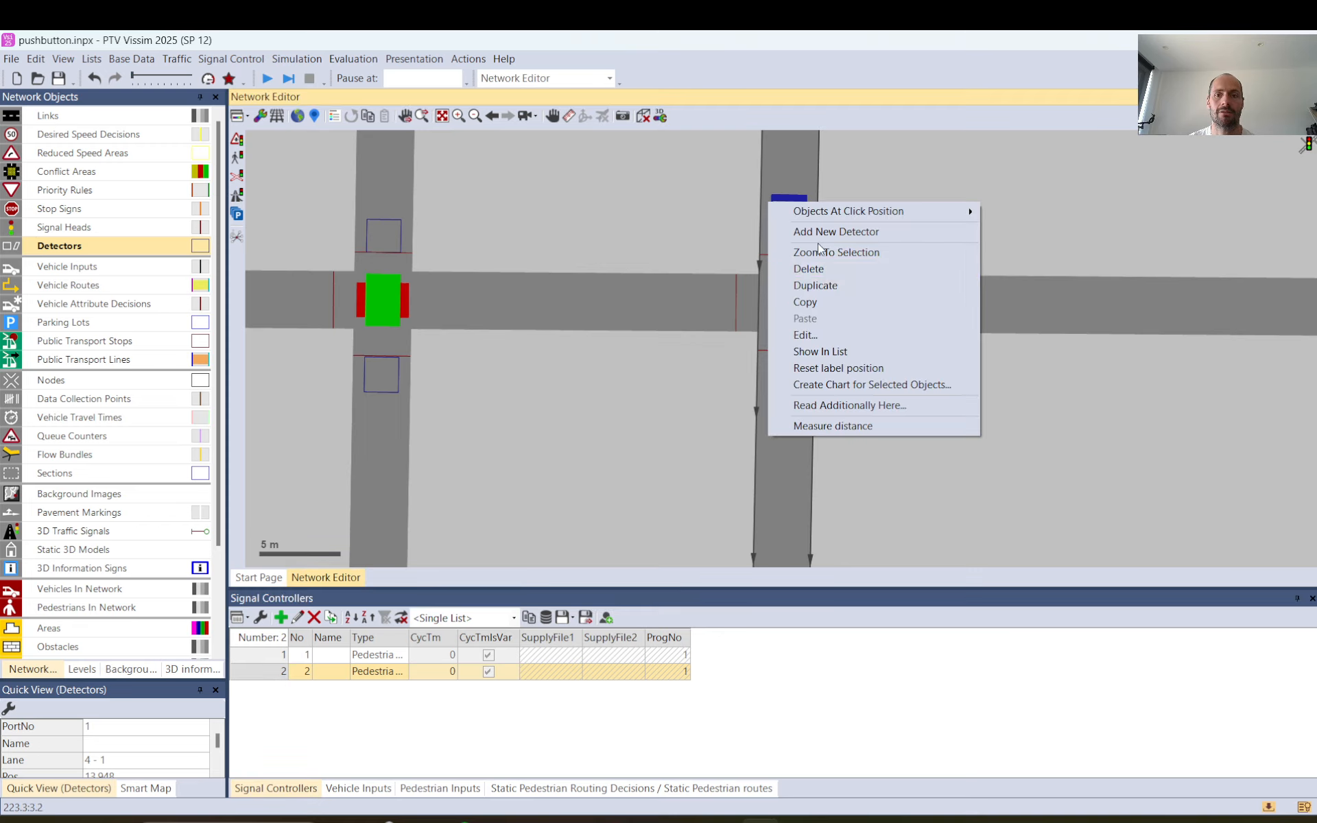
pyautogui.click(825, 284)
pyautogui.click(633, 381)
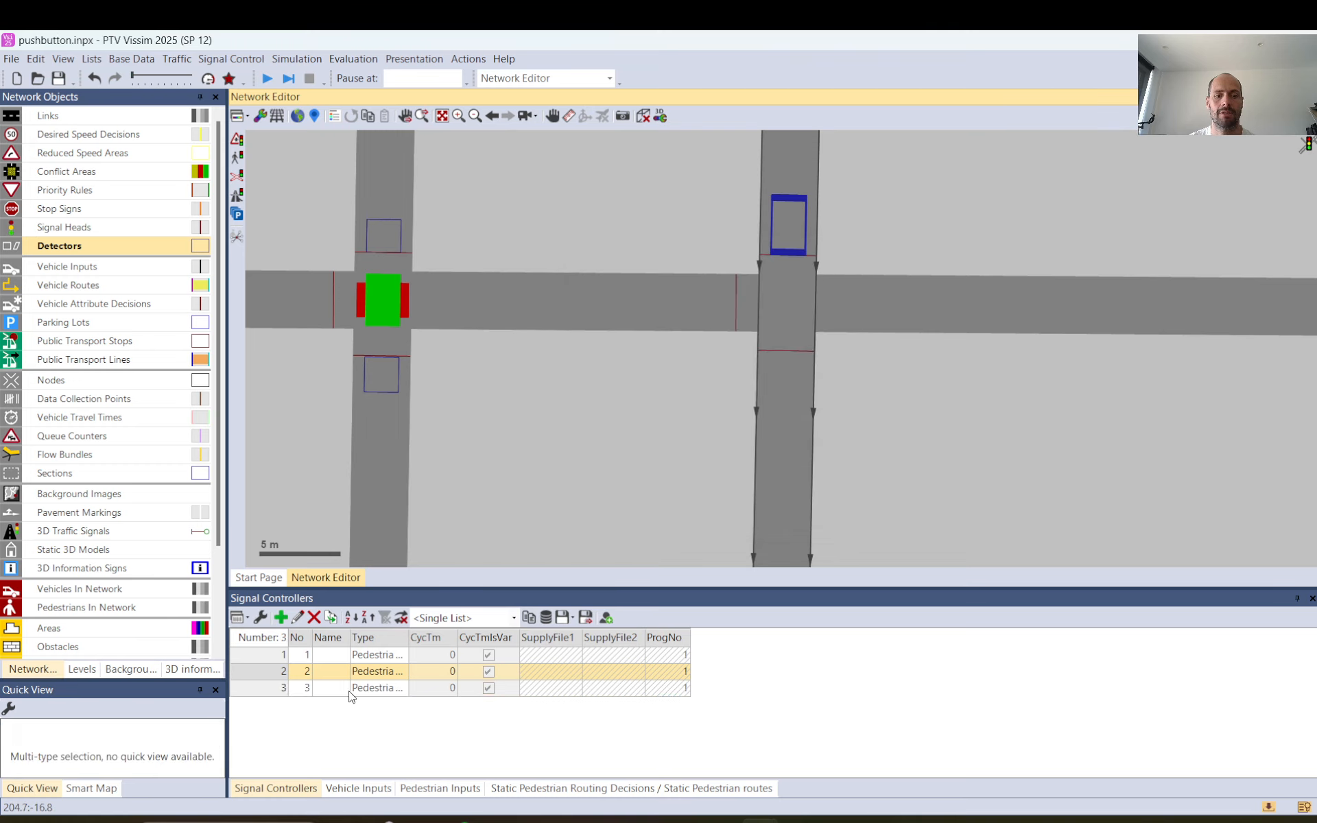
pyautogui.click(94, 77)
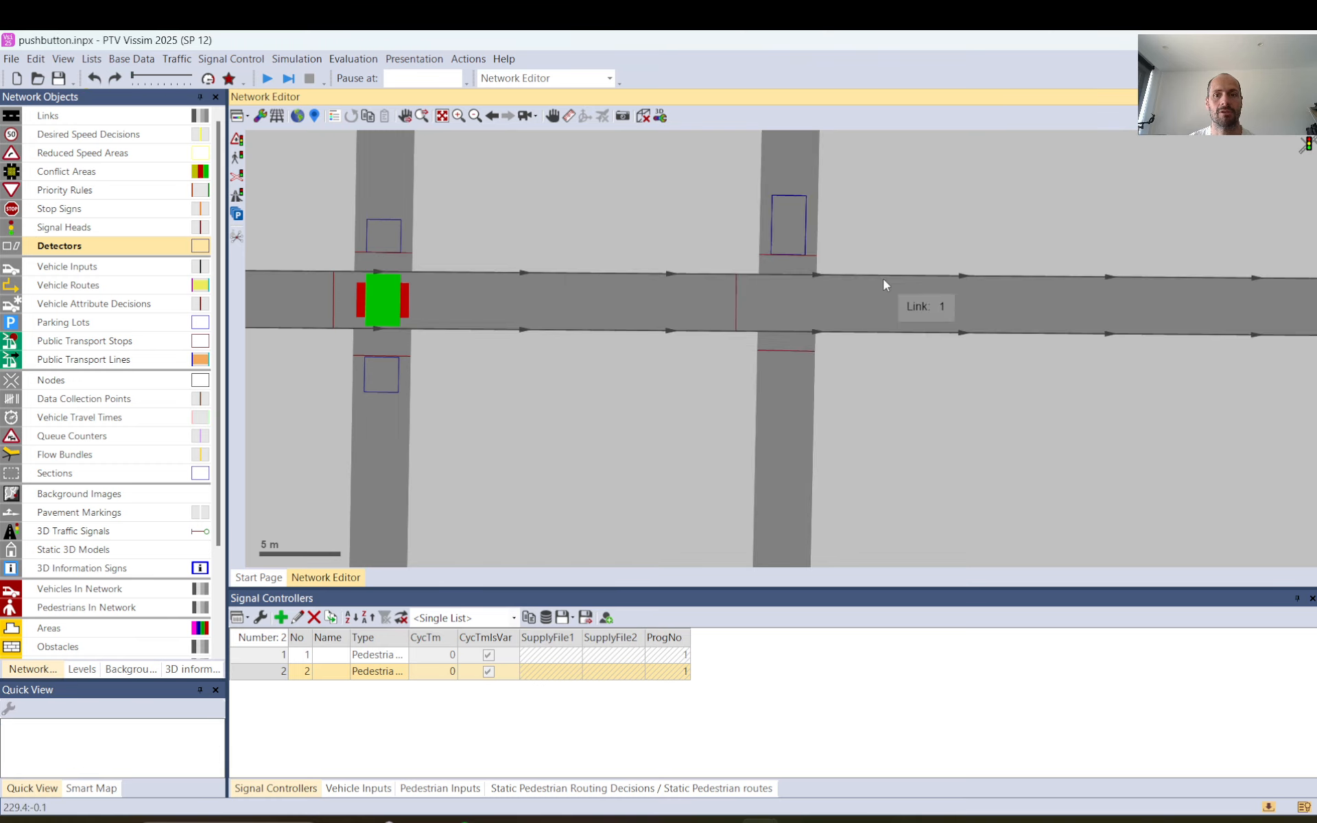
# Move the duplicated detector onto the opposite-direction pedestrian lane 5 - 1 at about 13.3 m, directly in front of its signal head.
pyautogui.click(787, 240)
pyautogui.moveTo(786, 236); pyautogui.dragTo(788, 381)
pyautogui.moveTo(786, 380); pyautogui.dragTo(786, 381)
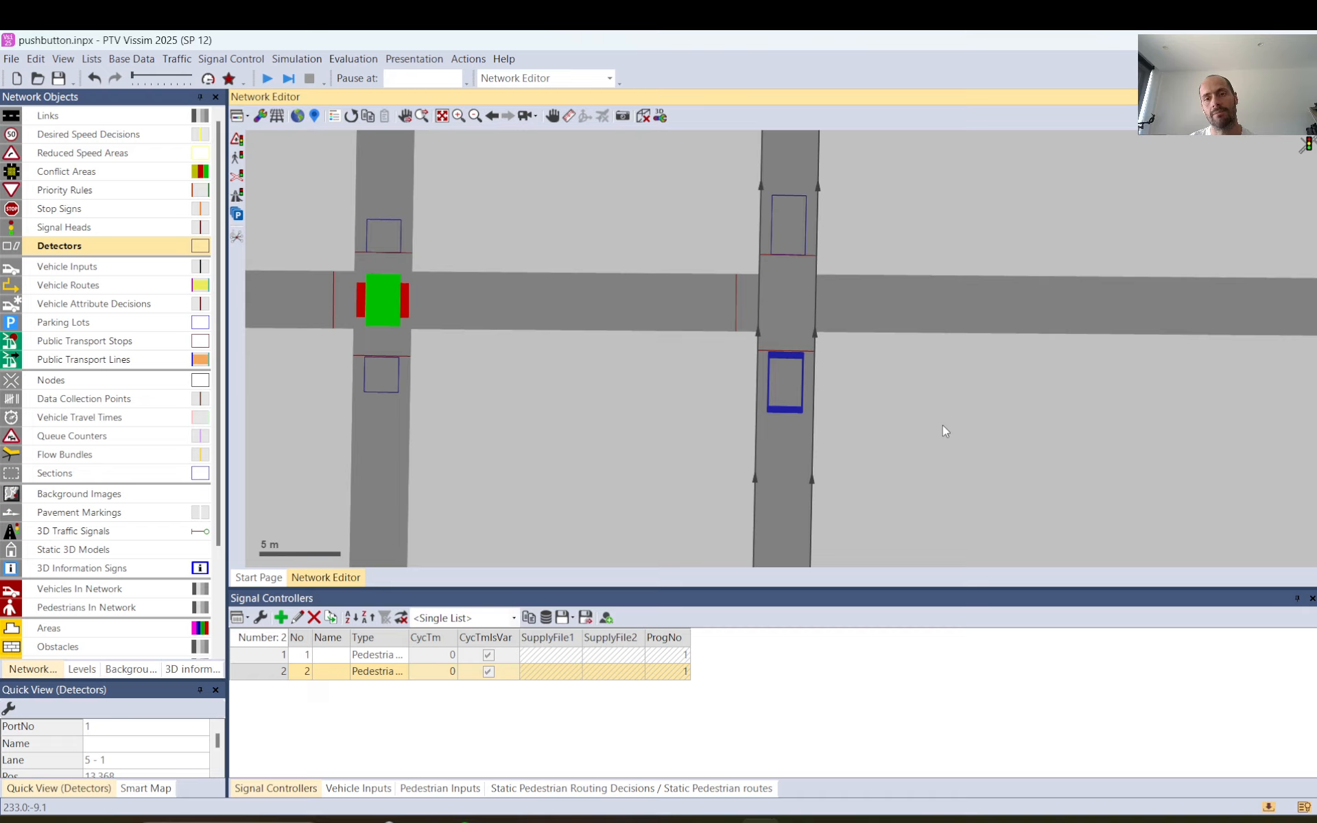
pyautogui.click(891, 217)
pyautogui.scroll(-2, 889, 214)
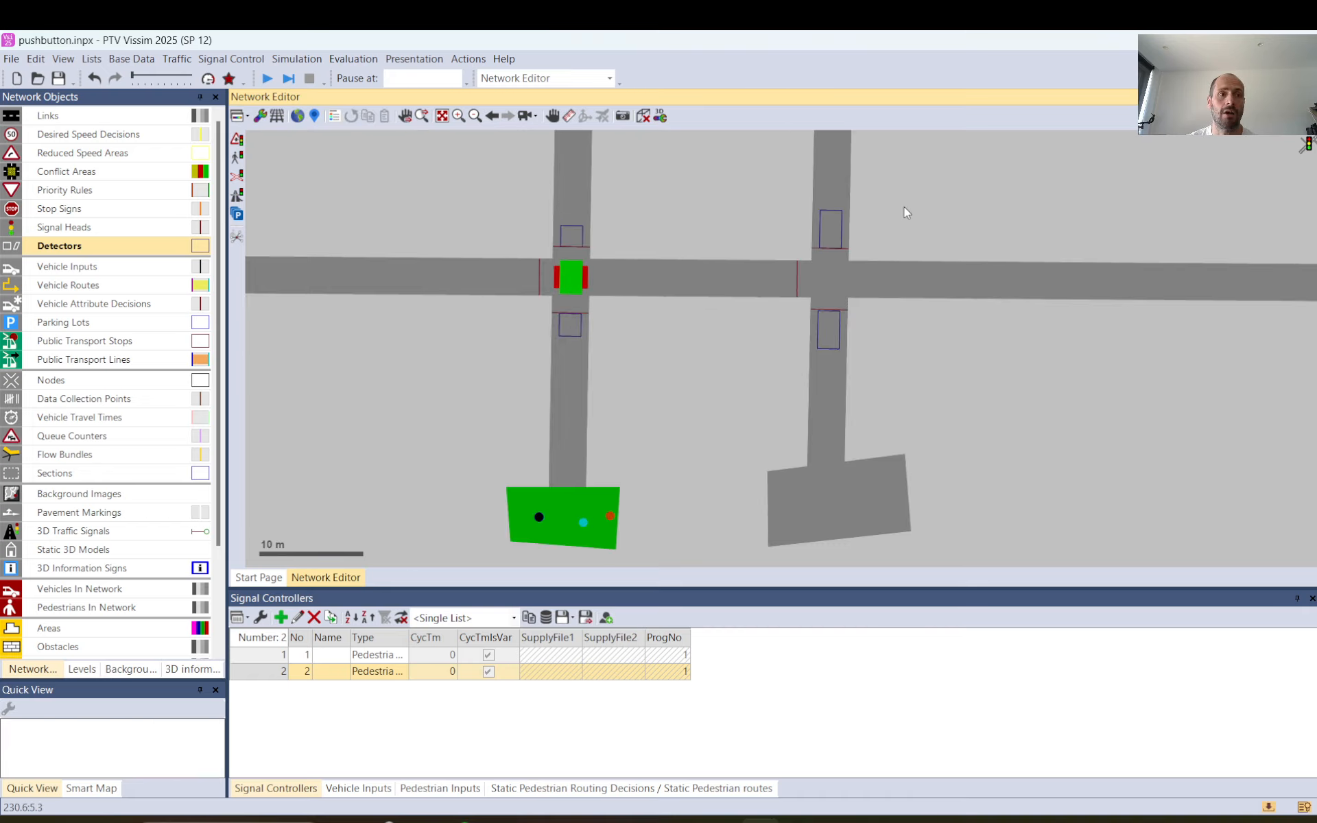
# Set conflict area 3 at the new crossing so pedestrian link 4 has priority over vehicle link 1.
pyautogui.click(77, 171)
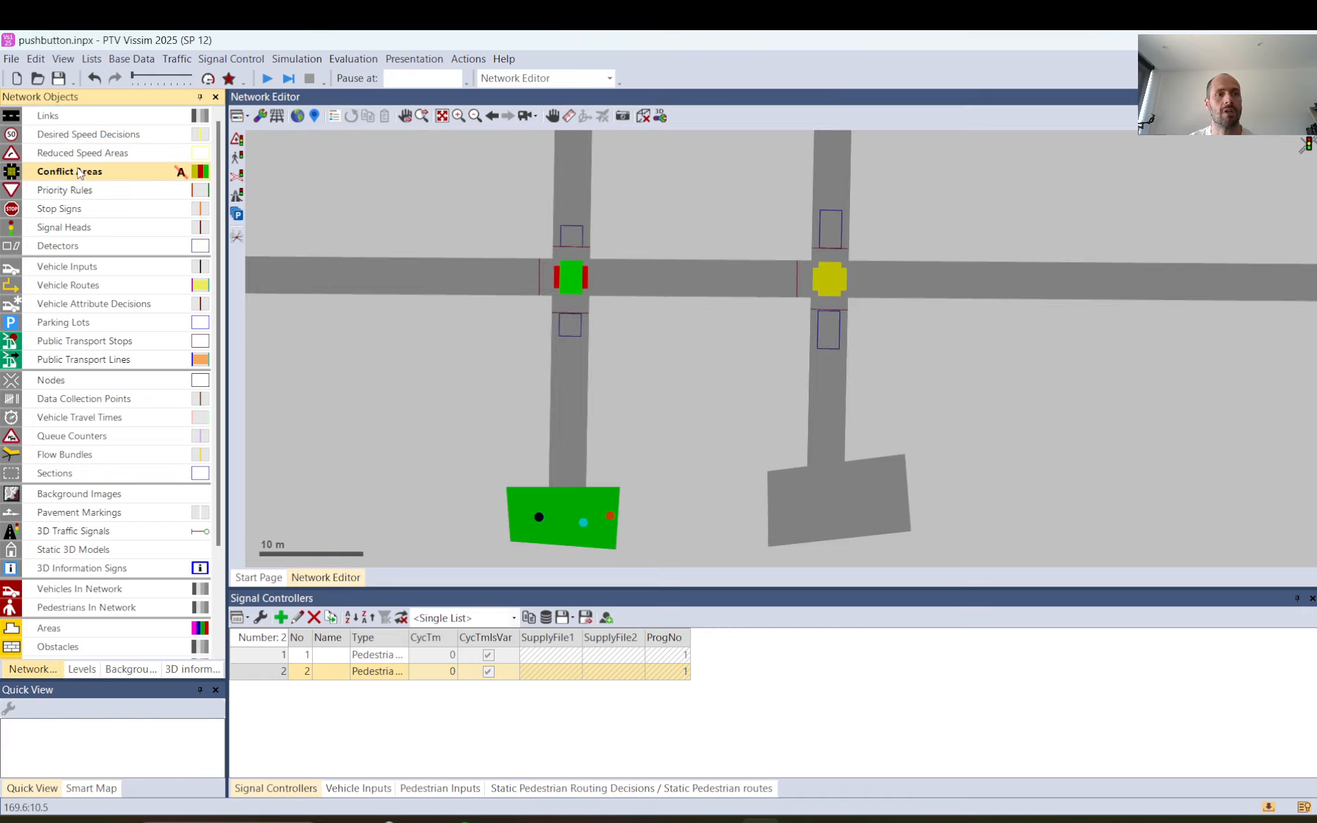
pyautogui.click(833, 278)
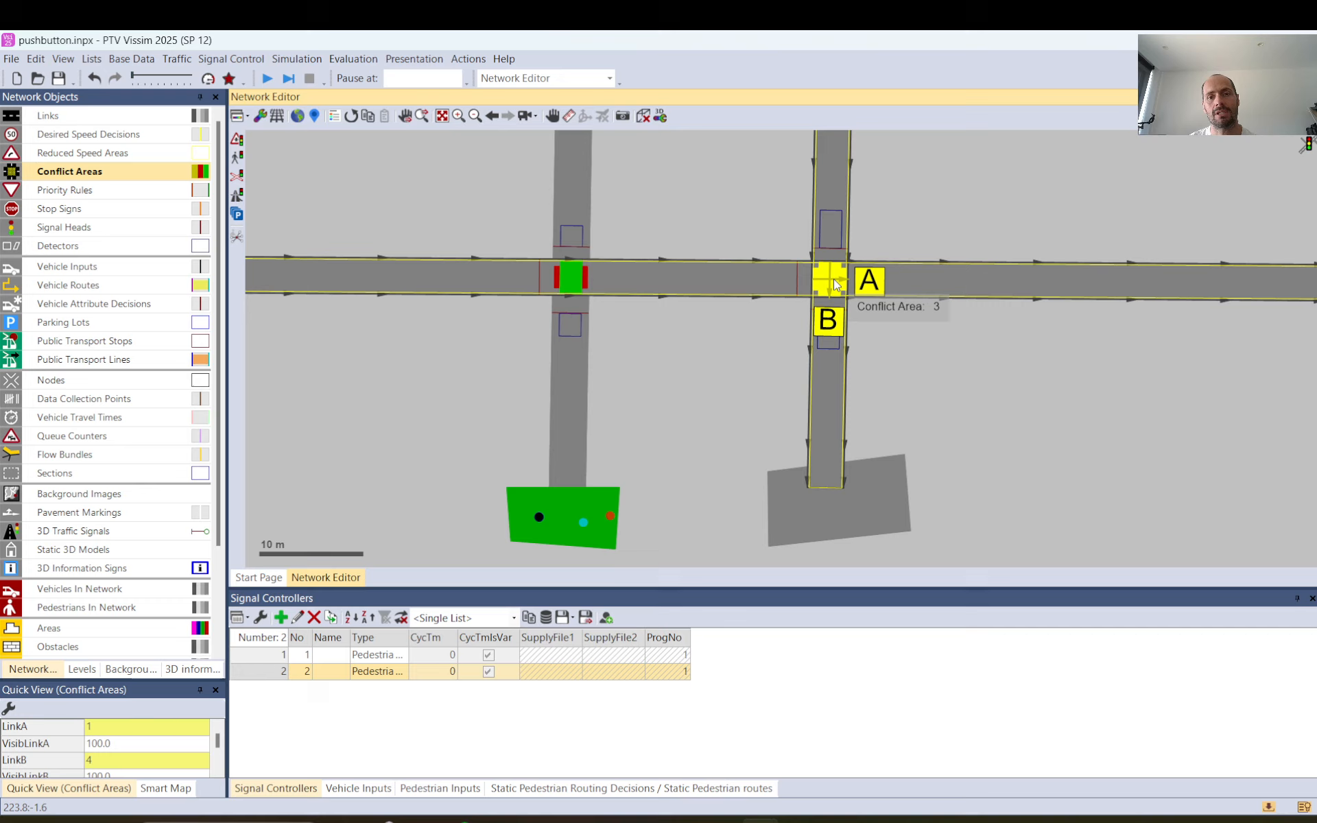
pyautogui.click(834, 278)
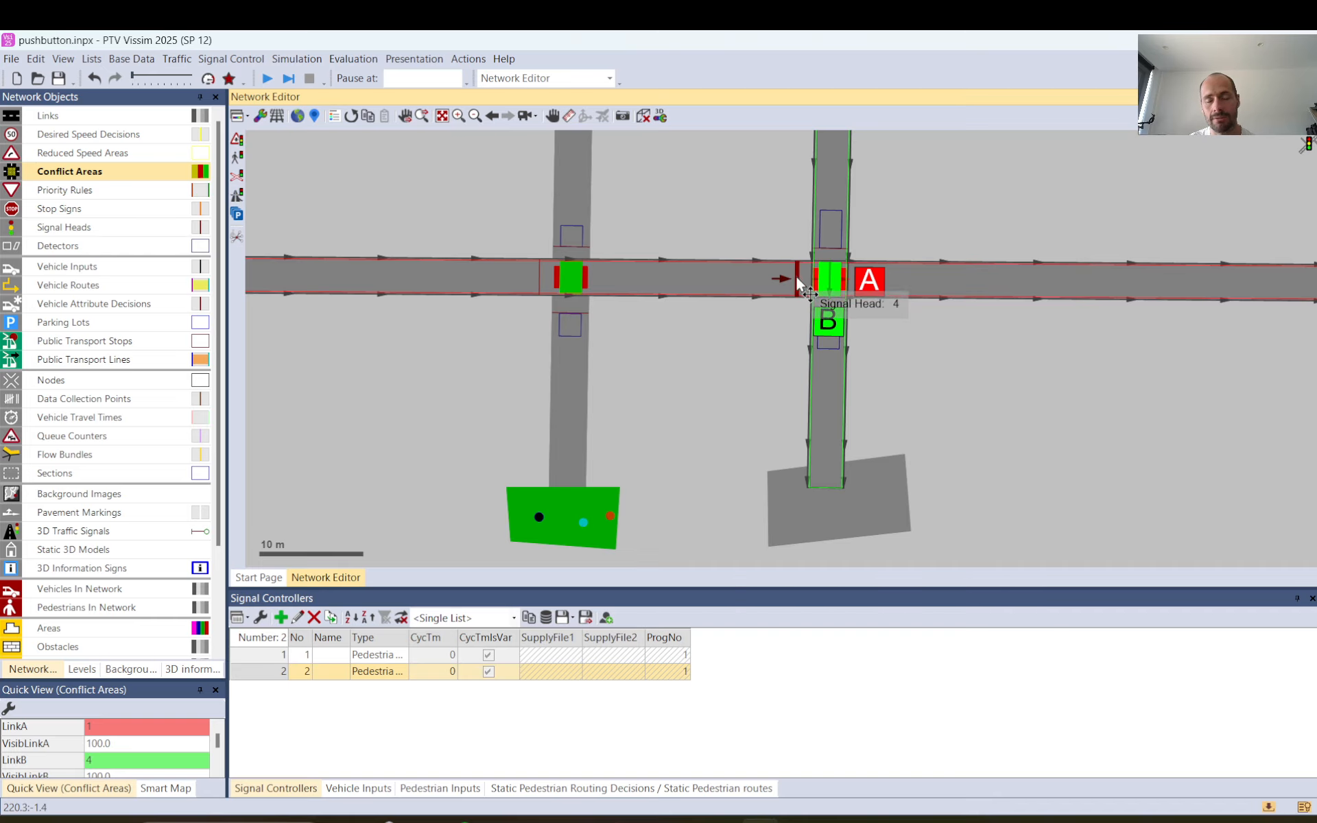
pyautogui.scroll(3, 809, 274)
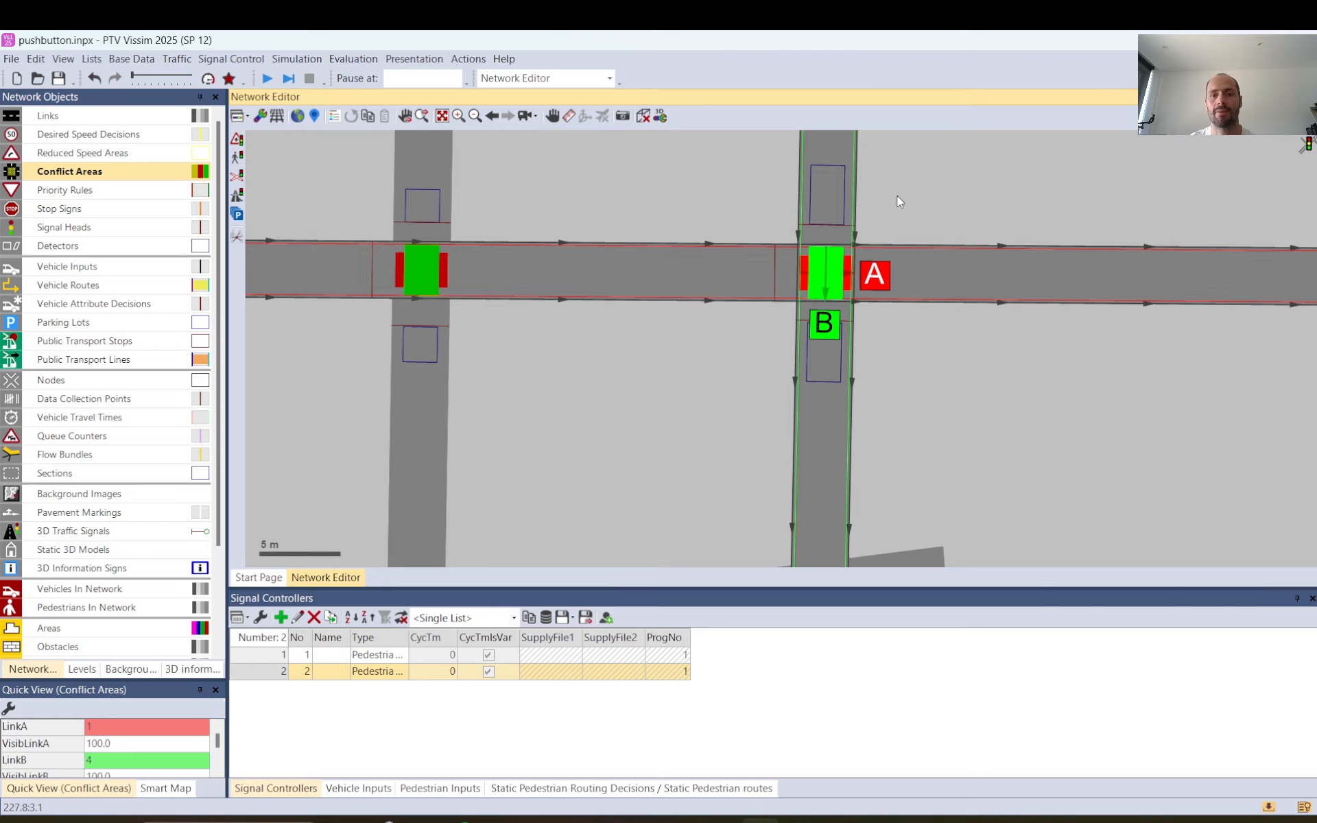
pyautogui.click(887, 214)
# Examine the pedestrian inputs and static pedestrian routing decisions in the two end areas of the existing crossing.
pyautogui.scroll(-5, 795, 329)
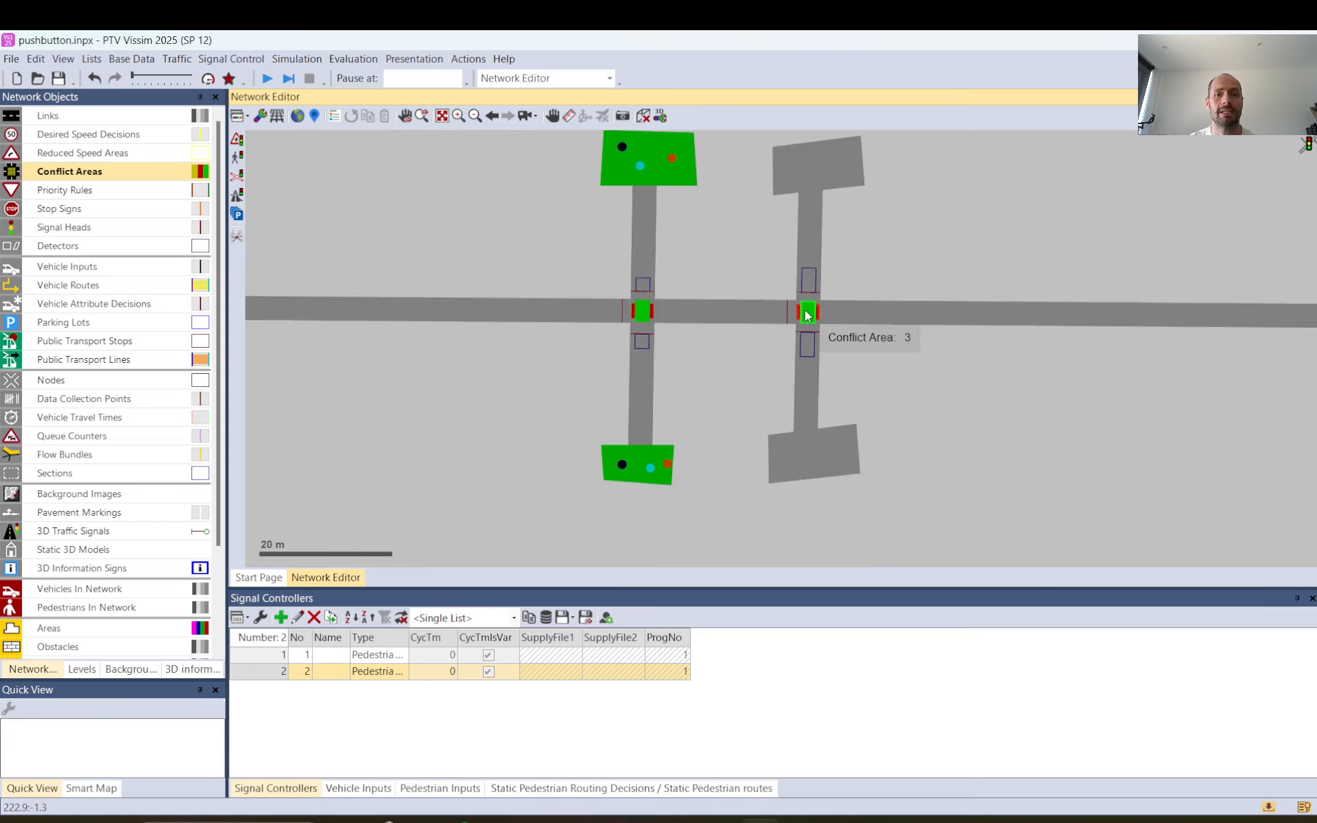
pyautogui.scroll(2, 606, 290)
pyautogui.scroll(-2, 755, 294)
pyautogui.moveTo(737, 228); pyautogui.dragTo(708, 257)
pyautogui.click(640, 169)
pyautogui.click(639, 487)
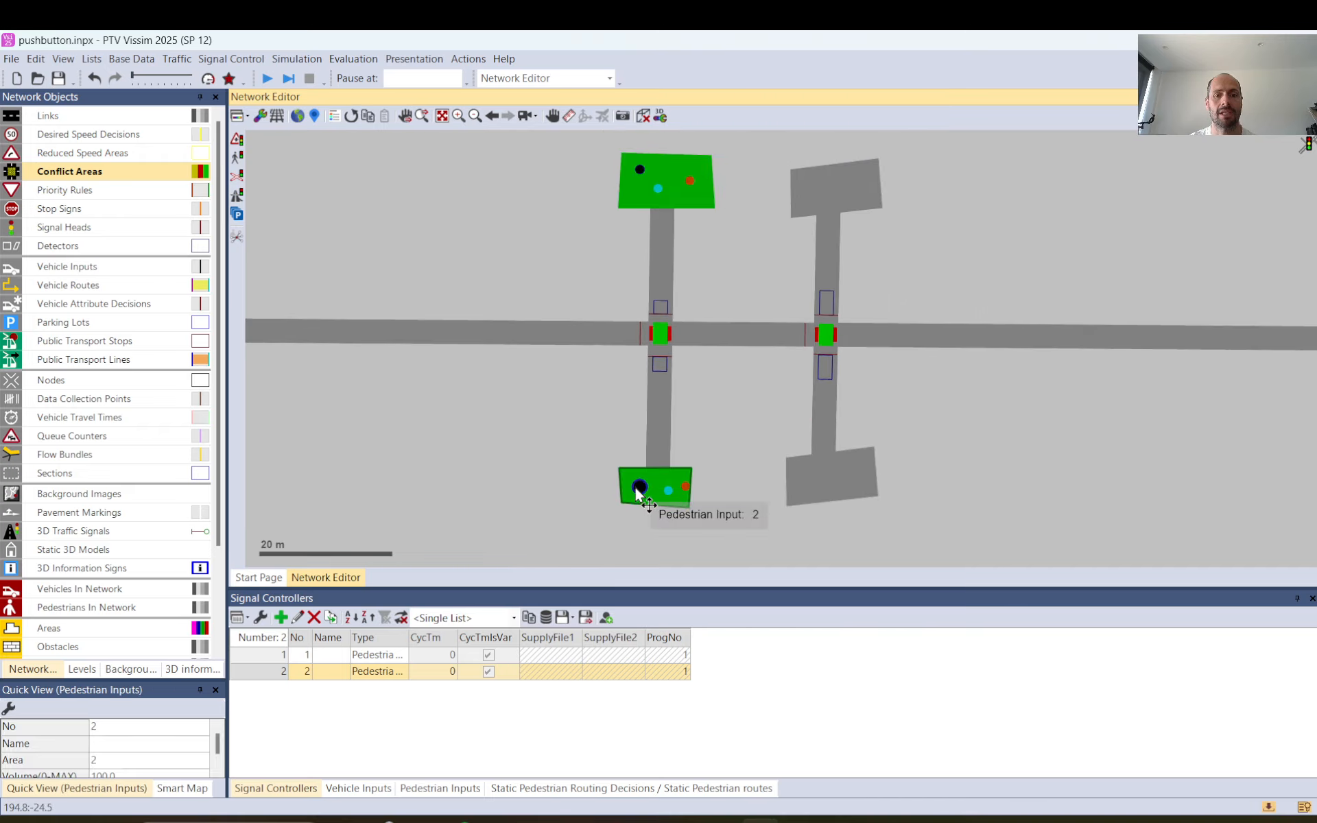
pyautogui.click(671, 490)
pyautogui.click(685, 486)
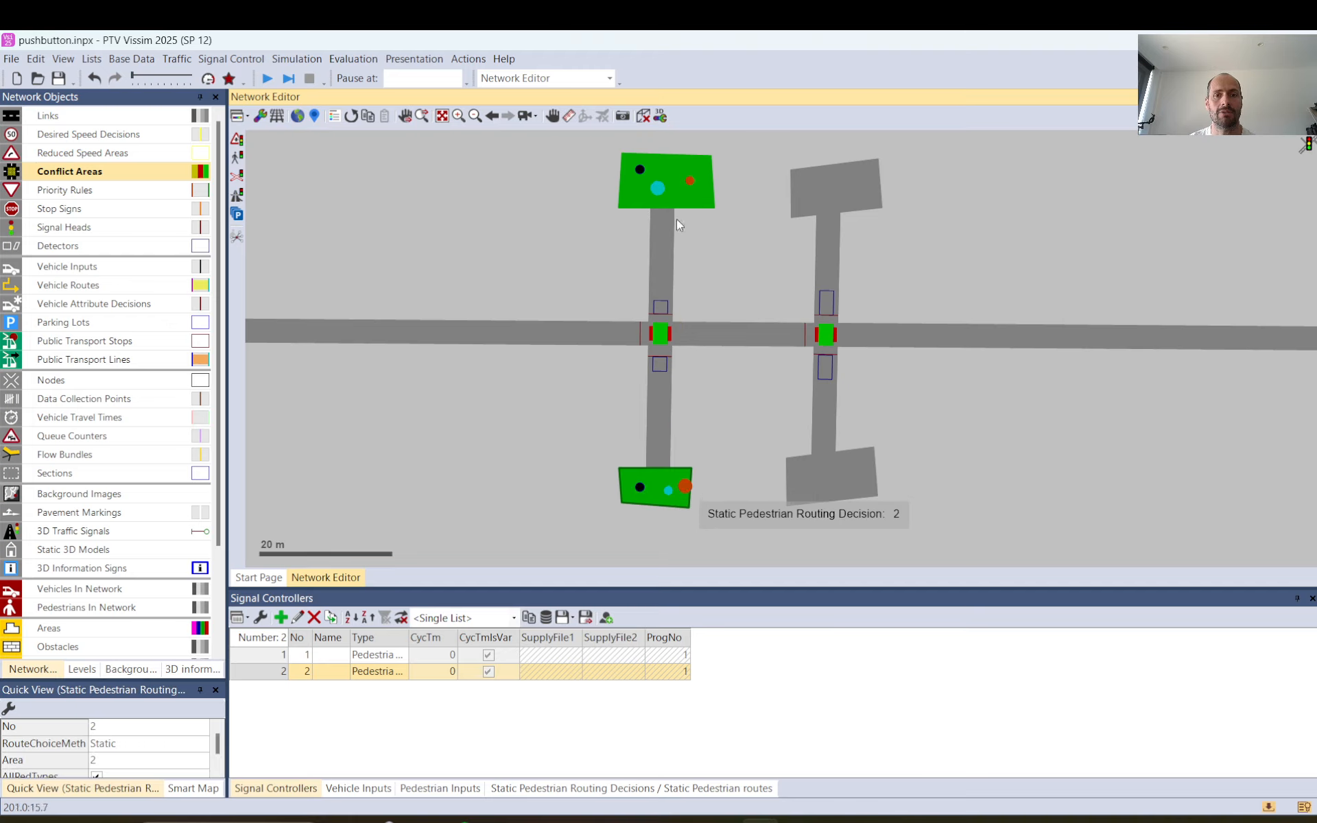
pyautogui.click(456, 237)
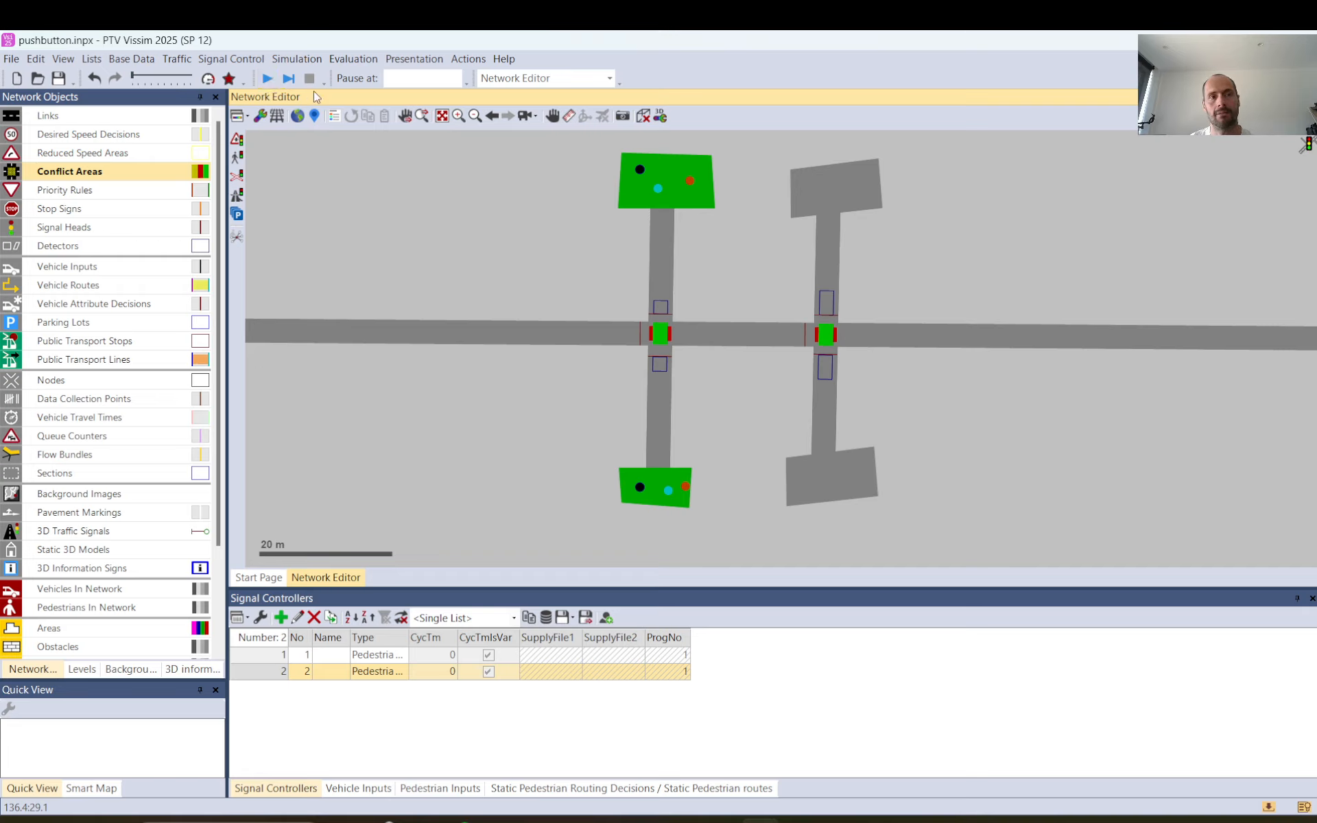
# Run the simulation and watch how pedestrians and traffic use the push-button crossing in both 2D and 3D.
pyautogui.click(289, 78)
pyautogui.click(700, 433)
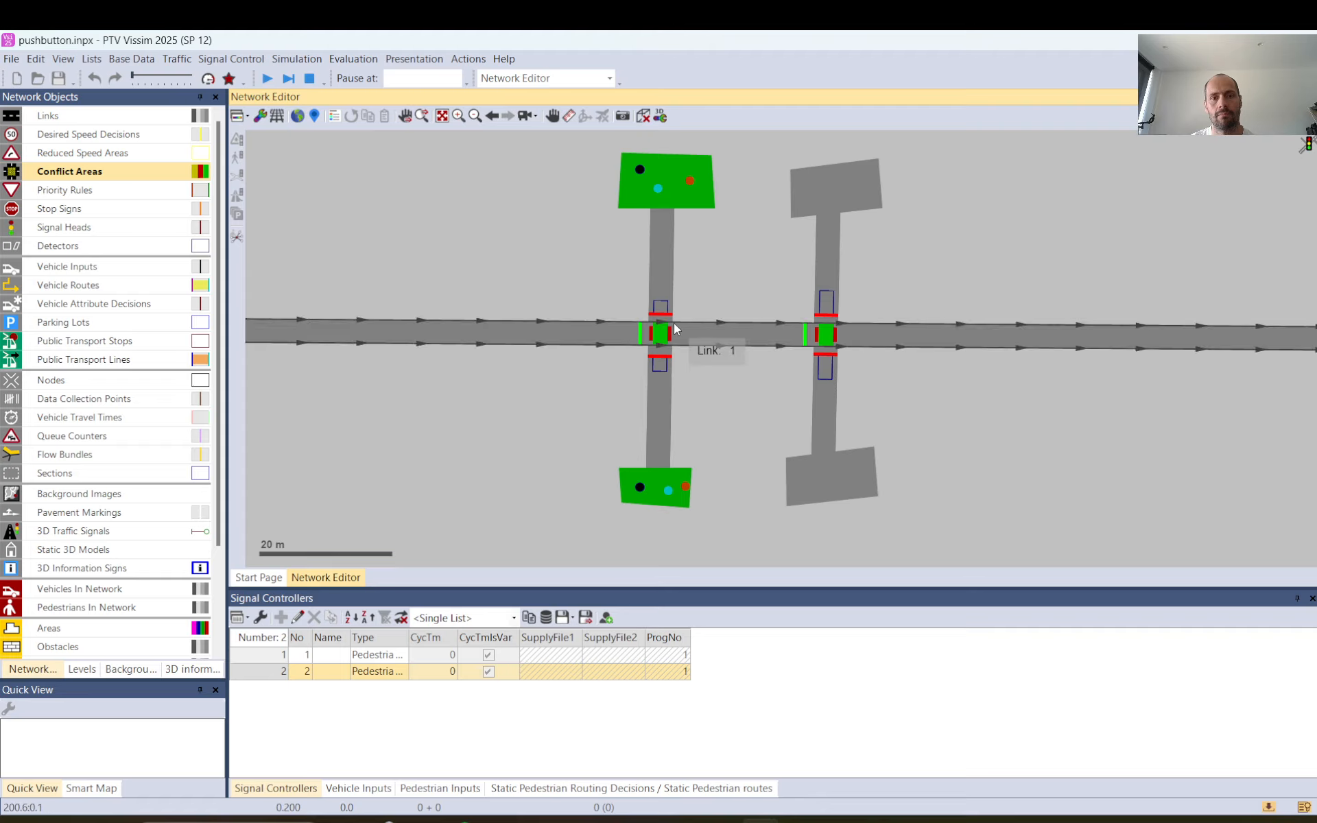
pyautogui.click(643, 116)
pyautogui.scroll(-5, 697, 333)
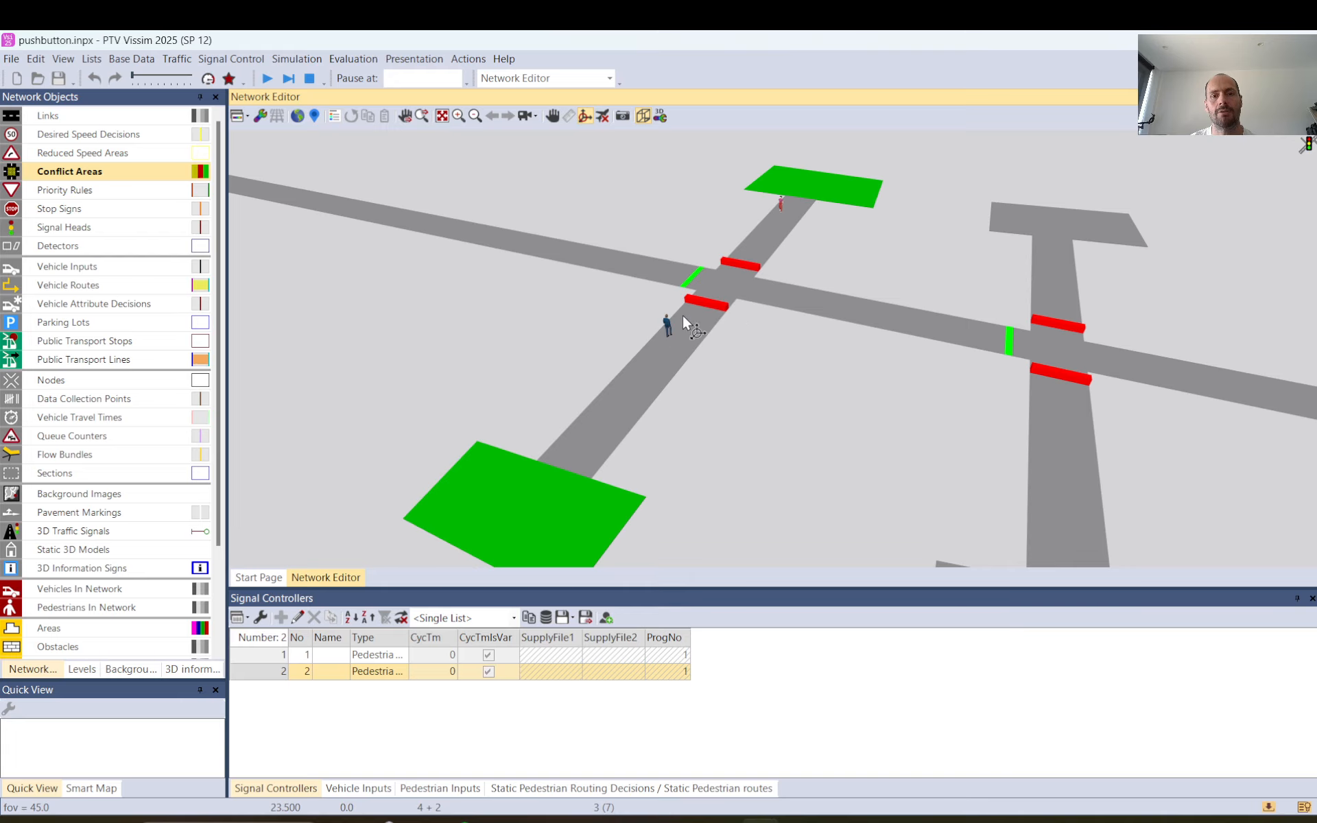
pyautogui.click(646, 119)
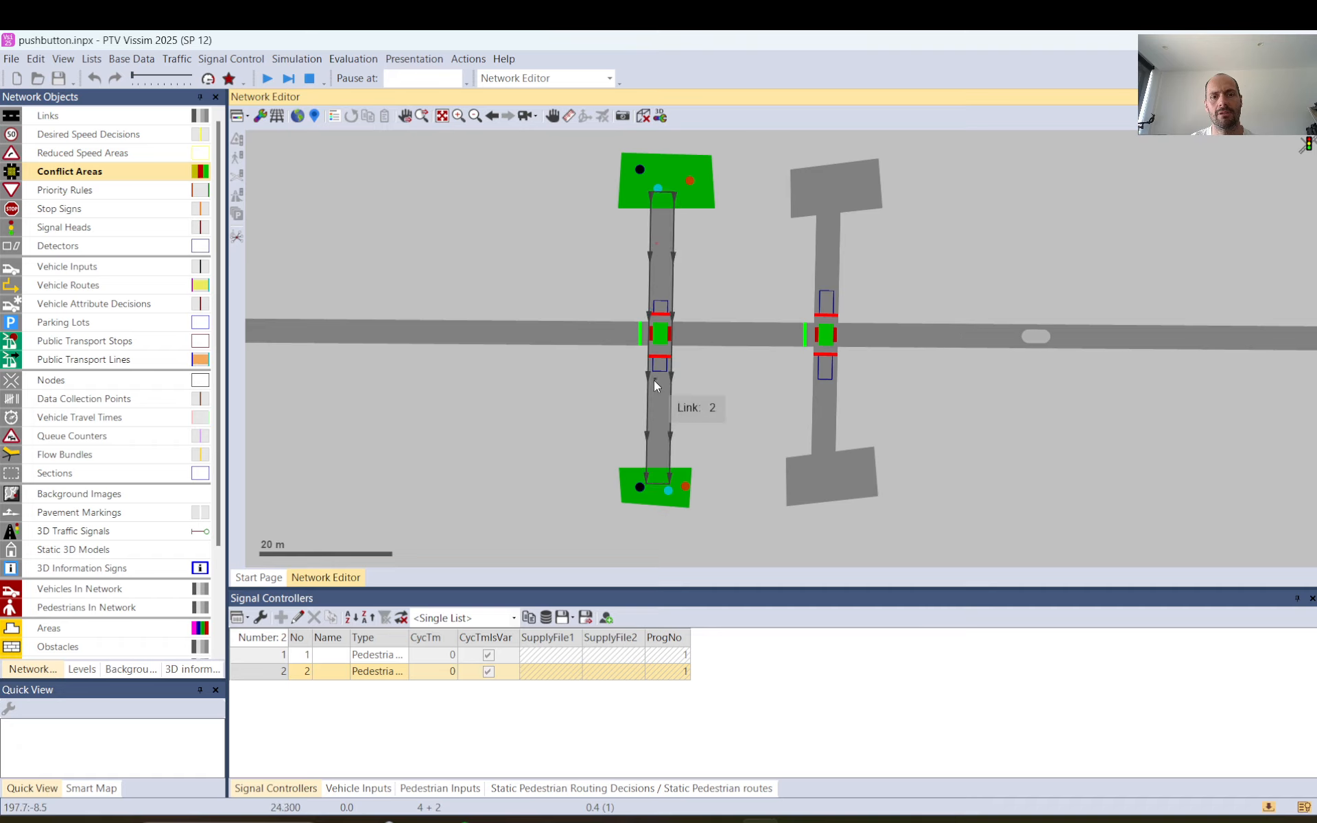
pyautogui.scroll(4, 655, 377)
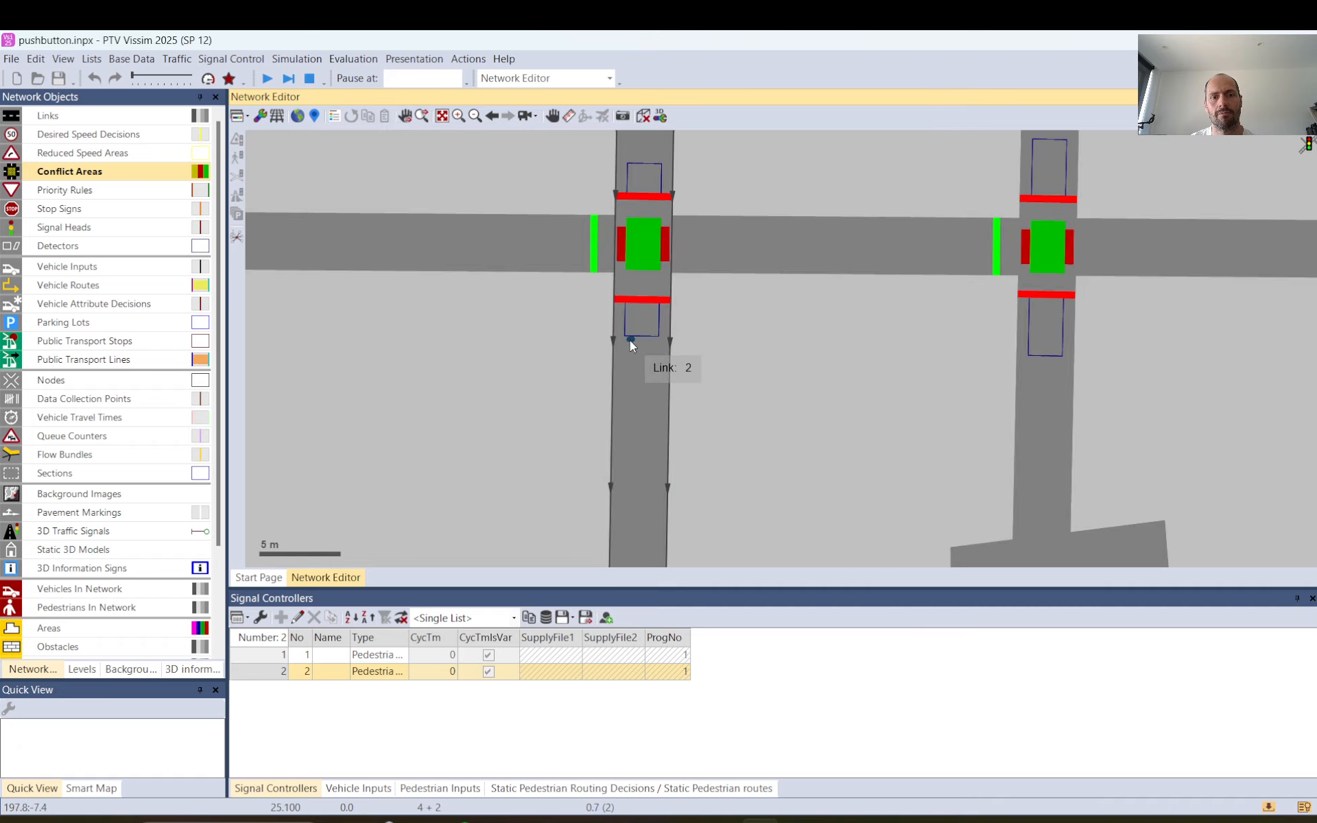
pyautogui.click(644, 117)
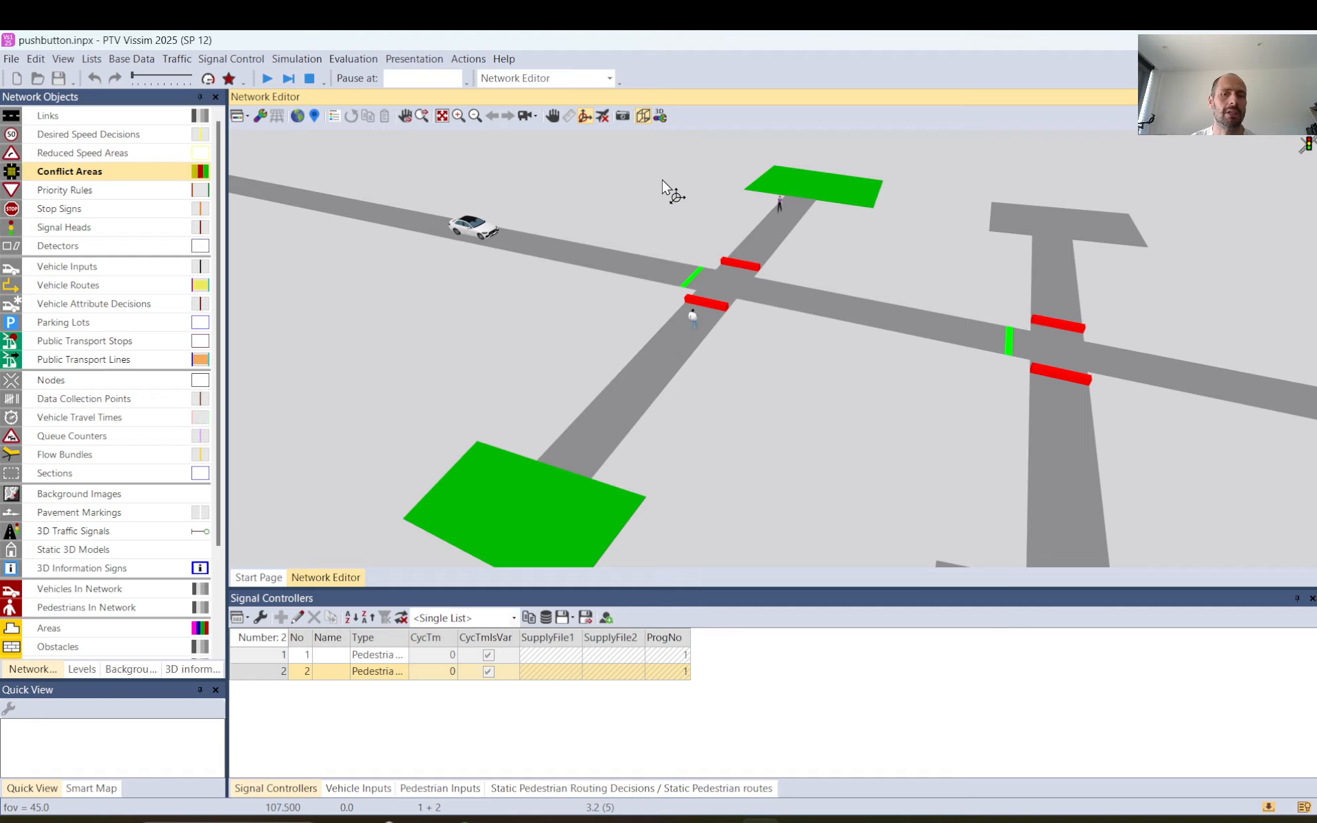
pyautogui.click(643, 115)
pyautogui.hotkey('ctrl', 'd')
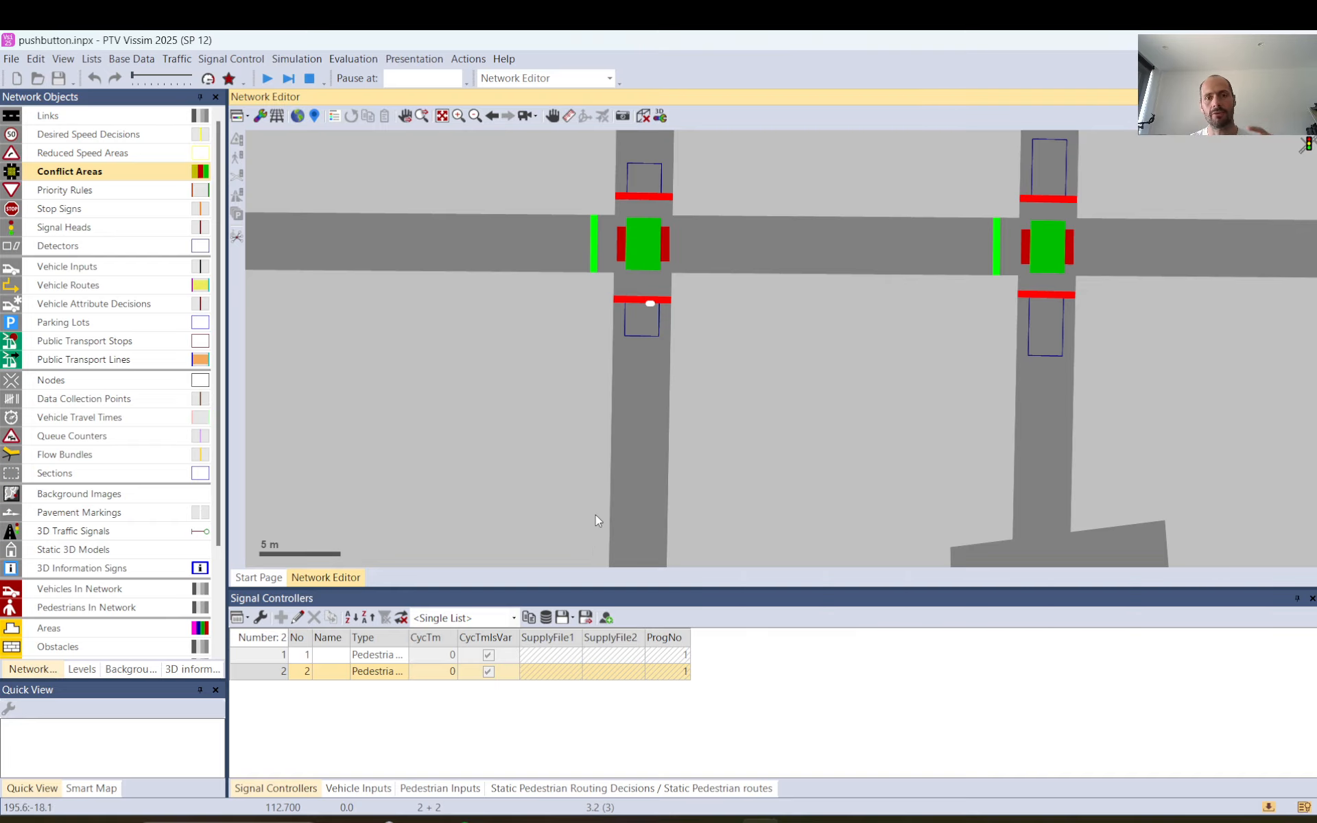
# Review signal controller 2's signal groups and the available controller types, including VAP, without changing anything.
pyautogui.click(274, 681)
pyautogui.doubleClick(301, 671)
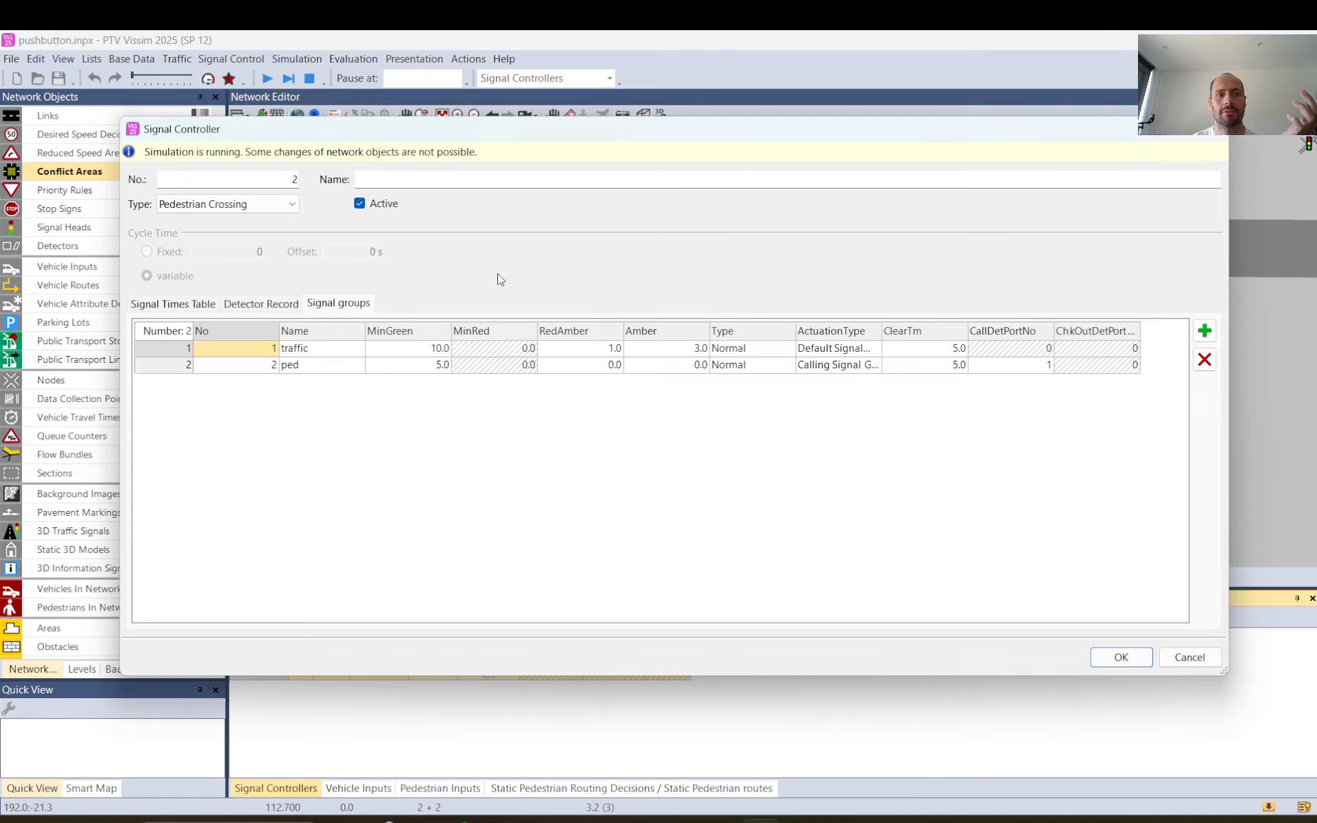
pyautogui.click(290, 204)
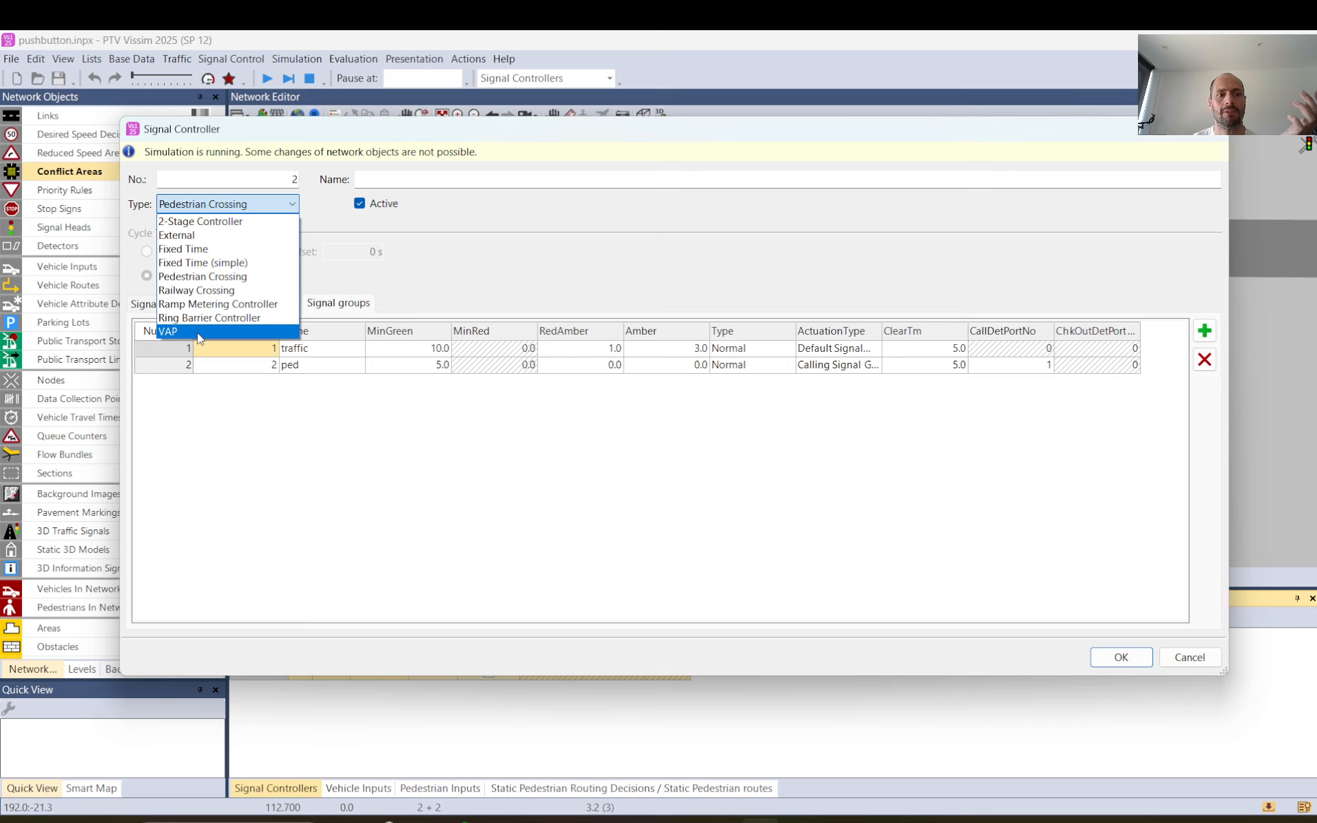
pyautogui.click(1166, 660)
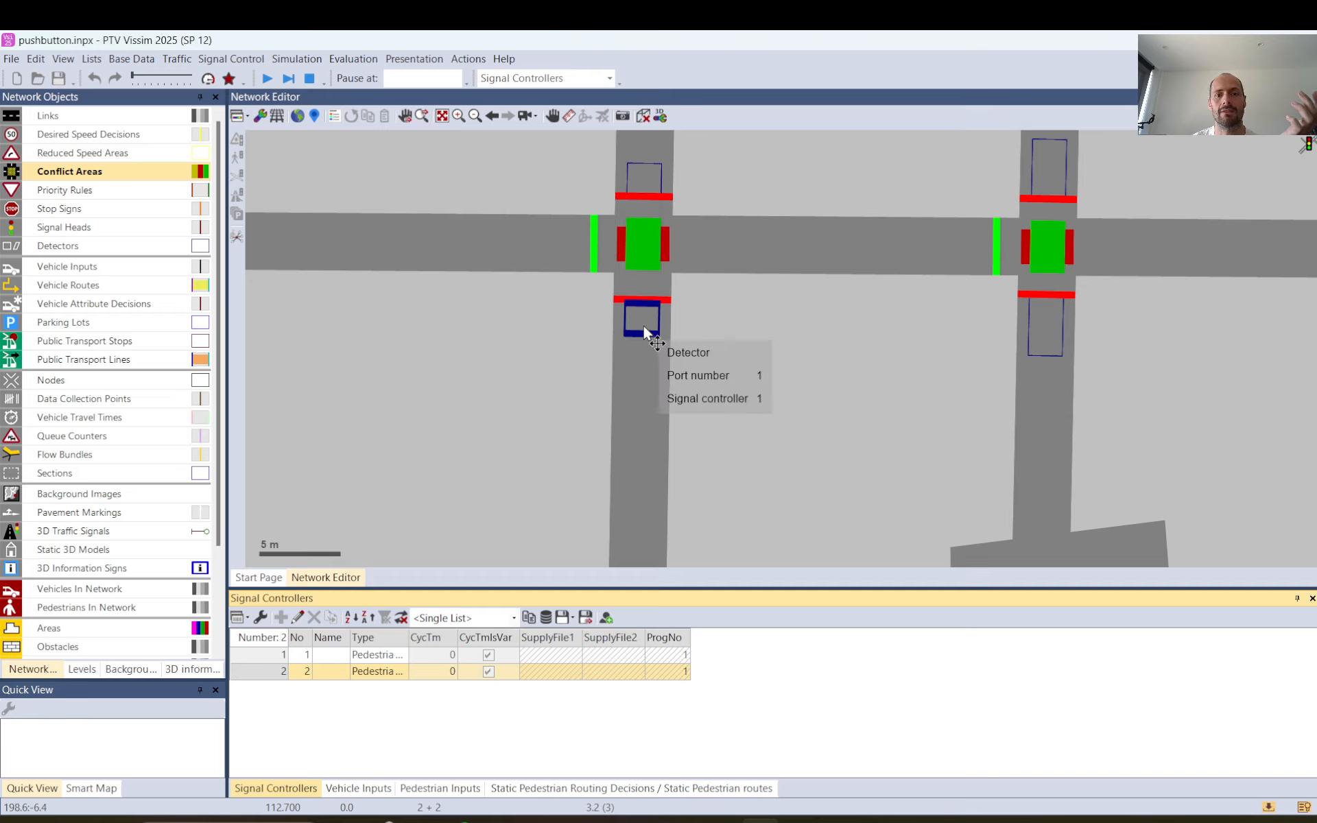
# Check the port number and signal controller assignment of the existing crossing's detector on lane 2 - 1.
pyautogui.click(648, 180)
pyautogui.doubleClick(649, 183)
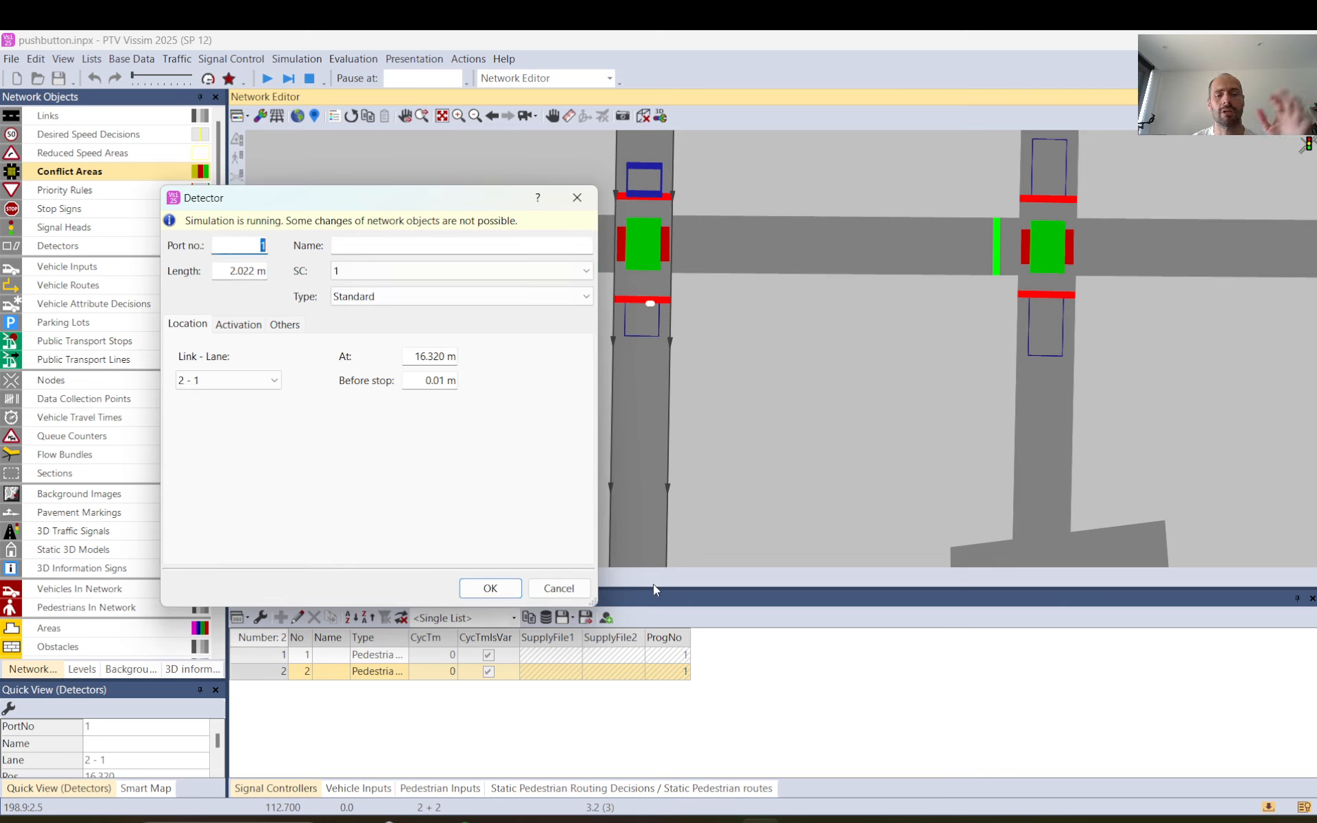
pyautogui.click(559, 588)
pyautogui.click(748, 446)
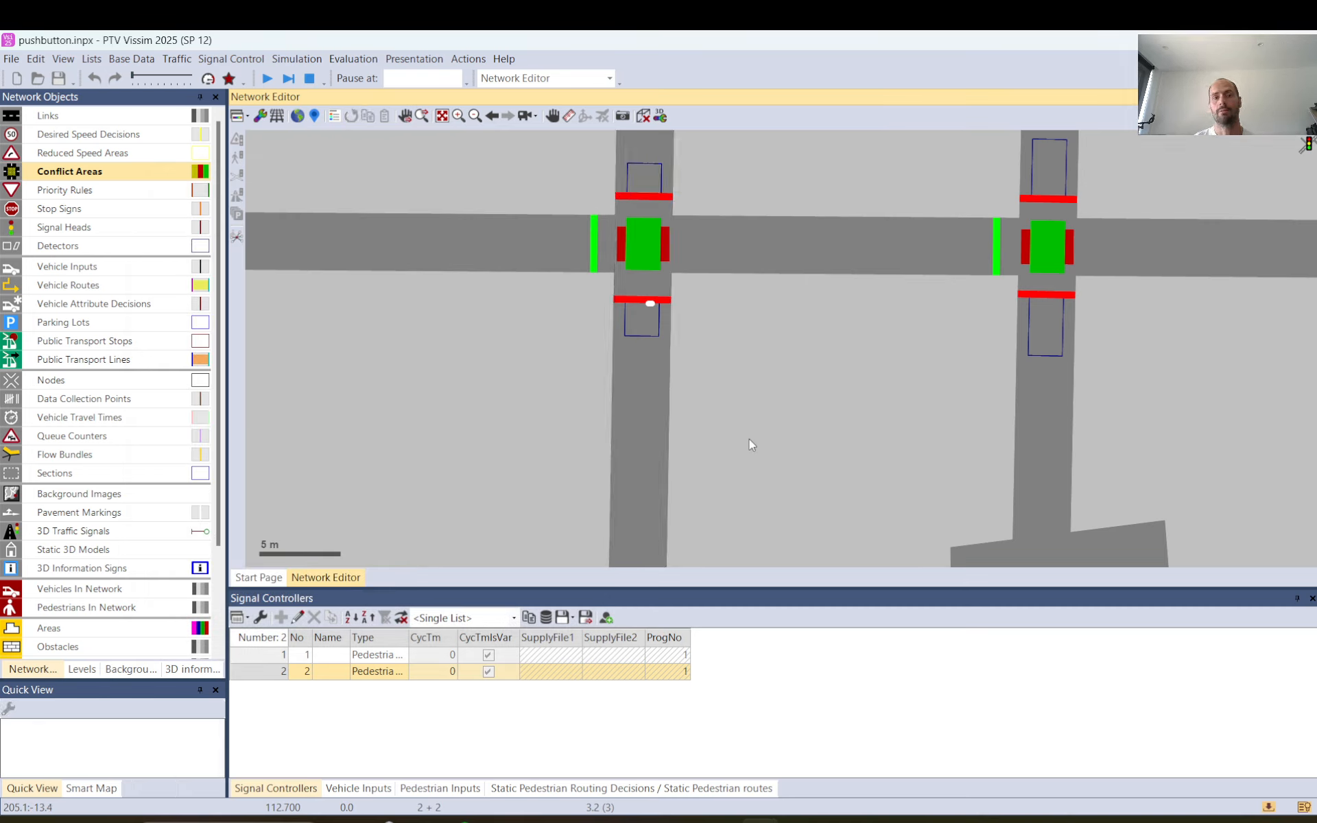